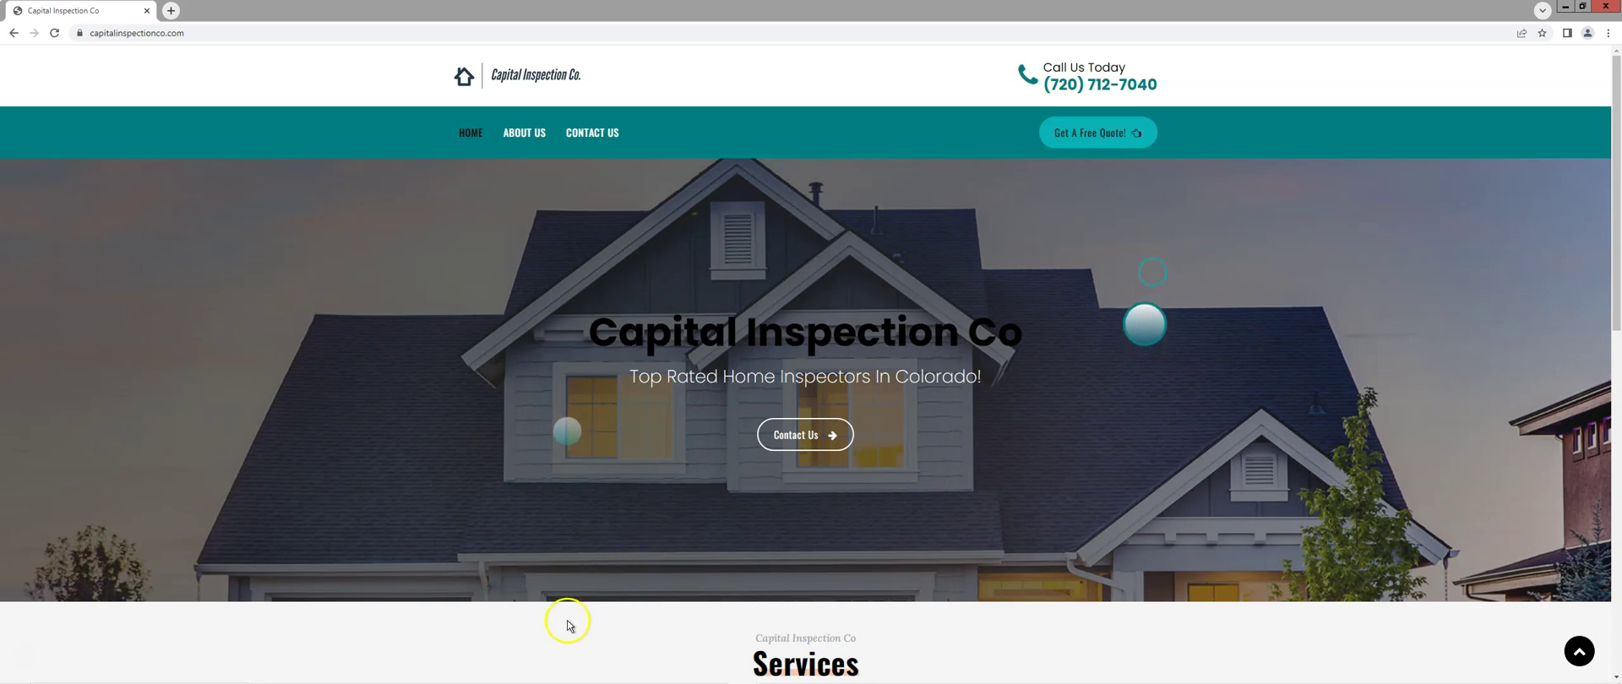
Step: Scroll the Capital Inspection Co home page down to the Waterproofing, Home and Roofing Inspection cards
click(595, 554)
scroll(594, 549, down, 3)
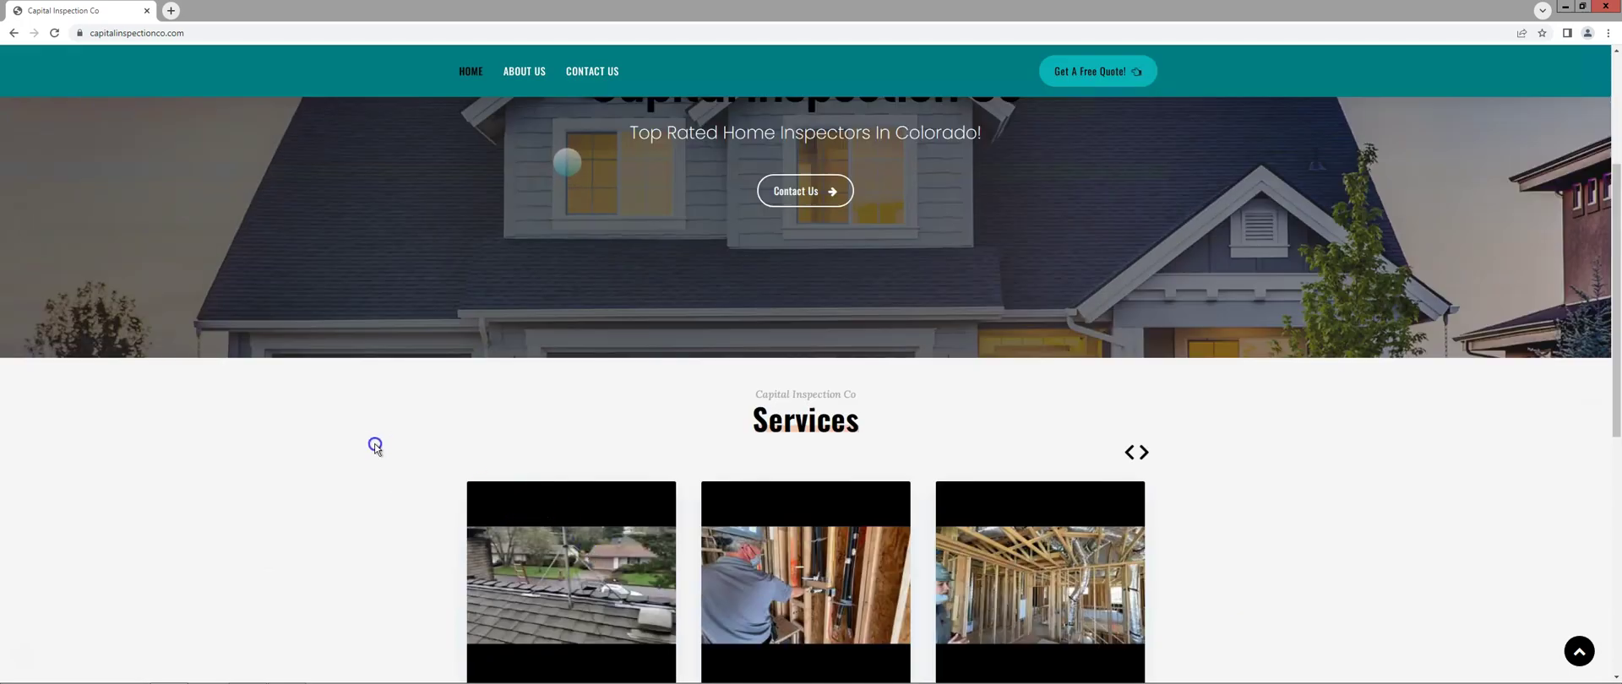
scroll(375, 446, down, 2)
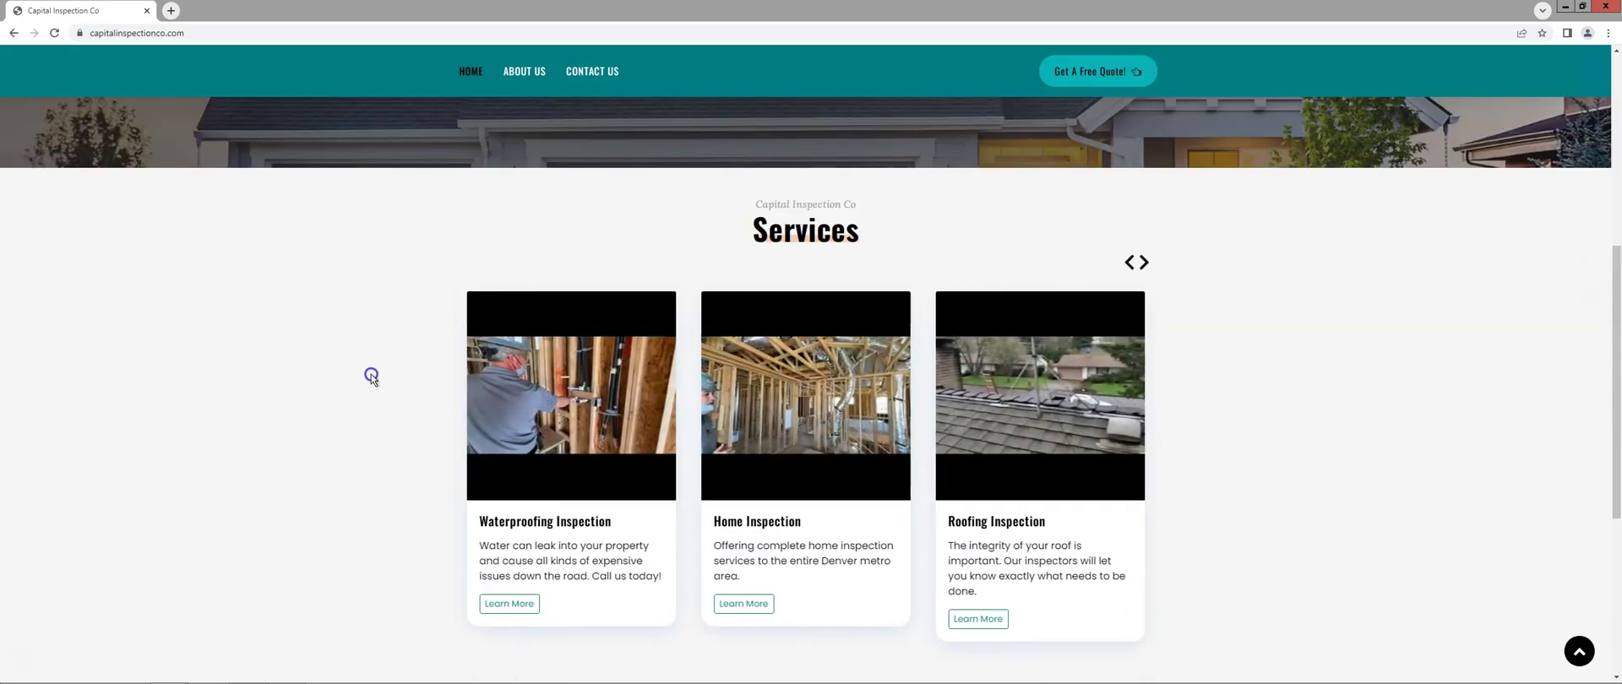
scroll(372, 377, down, 1)
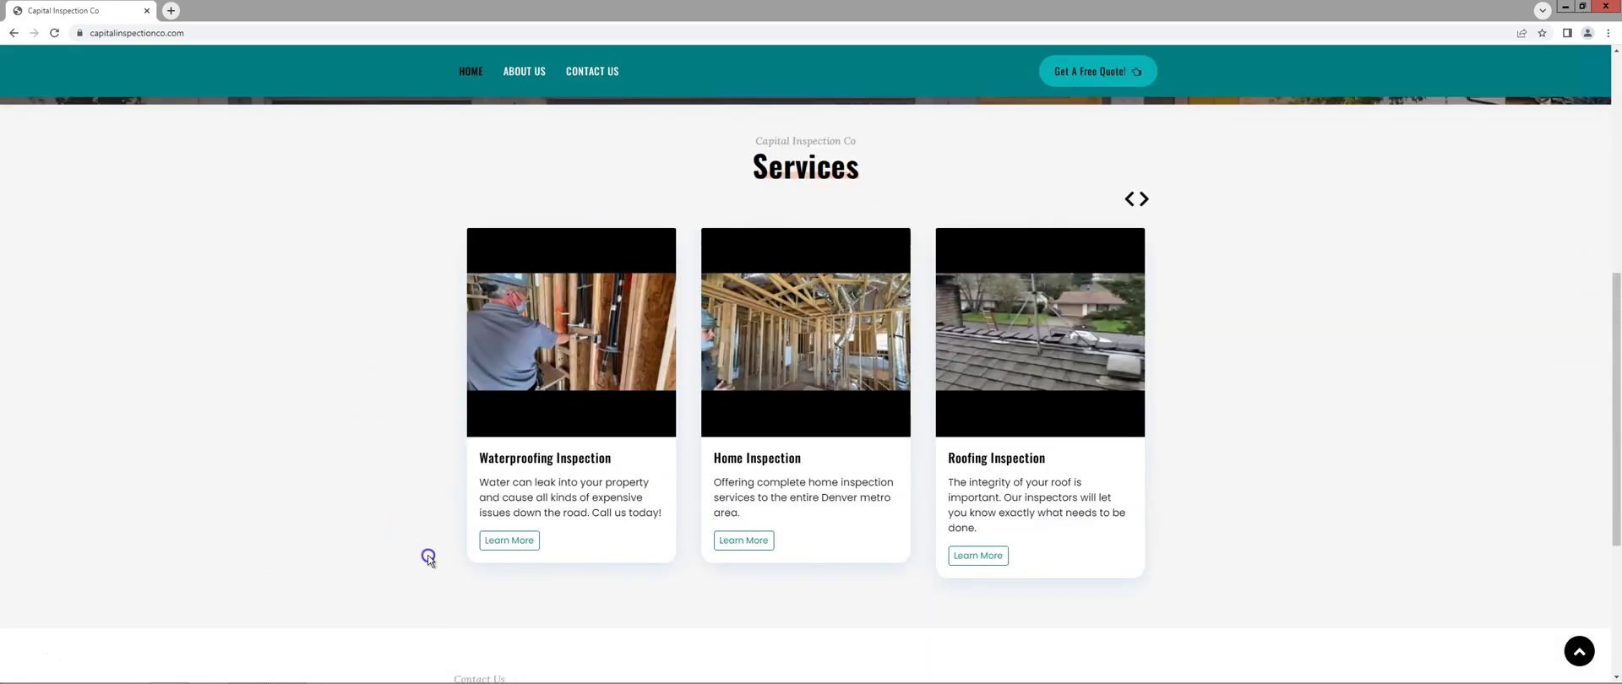
Step: Open the Waterproofing Inspection service page from its Learn More card
click(509, 541)
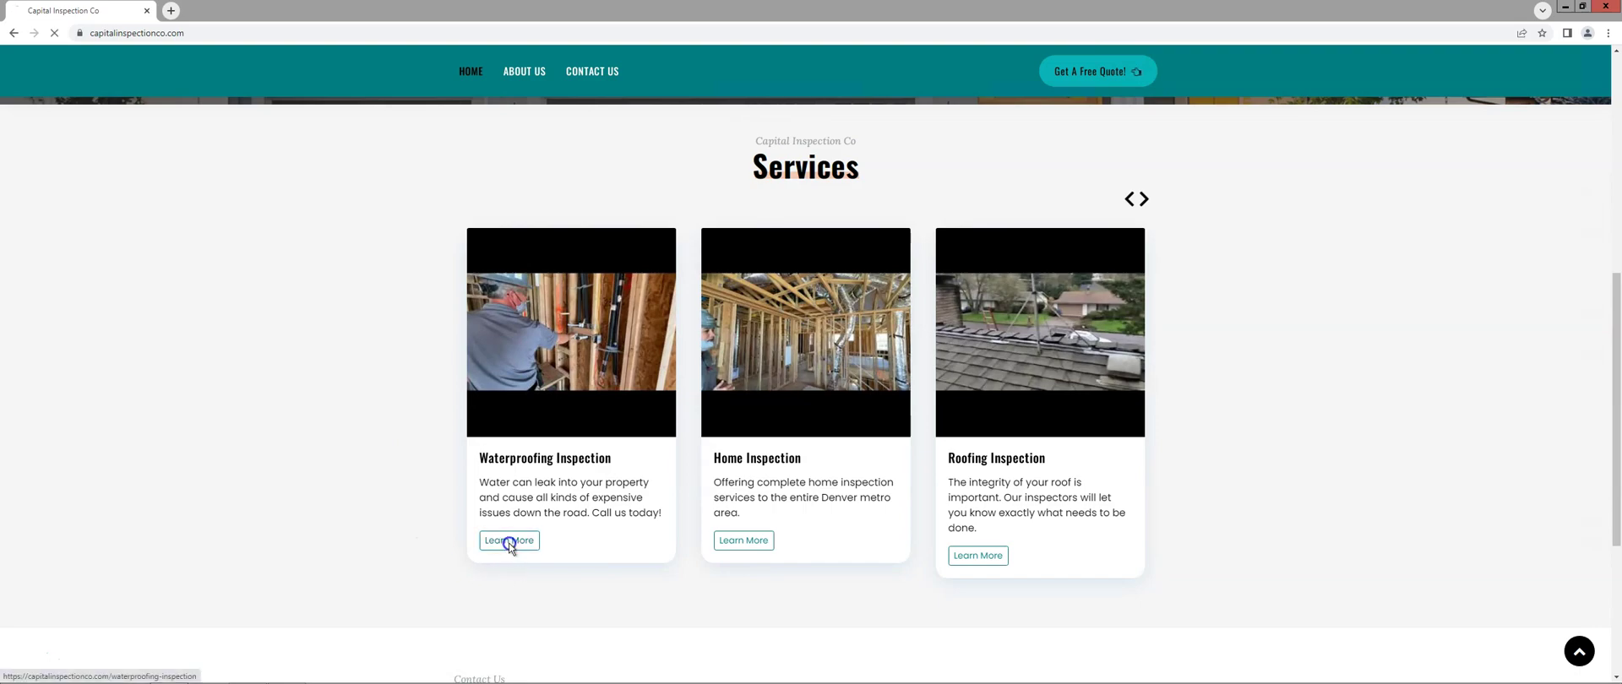
scroll(361, 473, down, 3)
scroll(361, 473, down, 3)
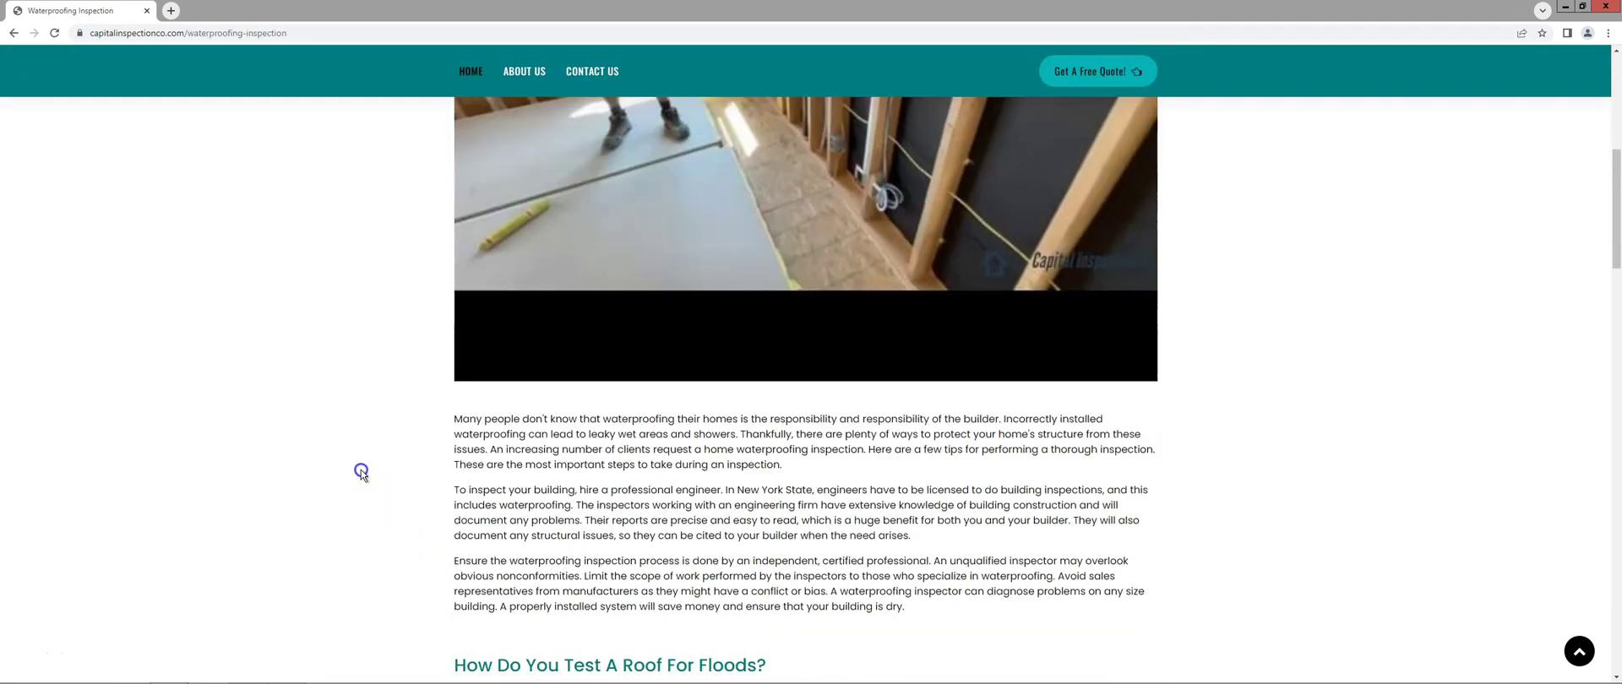
scroll(362, 473, down, 2)
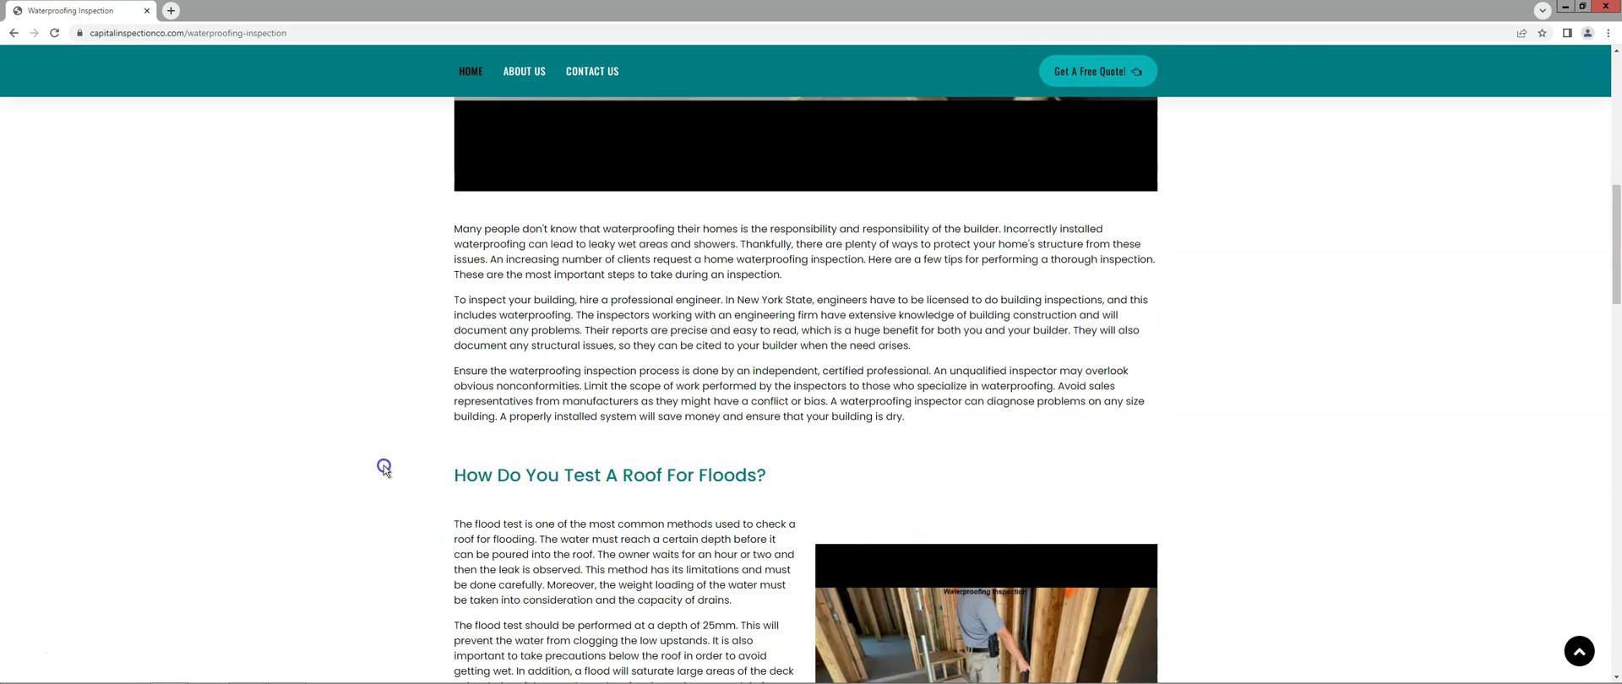
scroll(399, 471, down, 1)
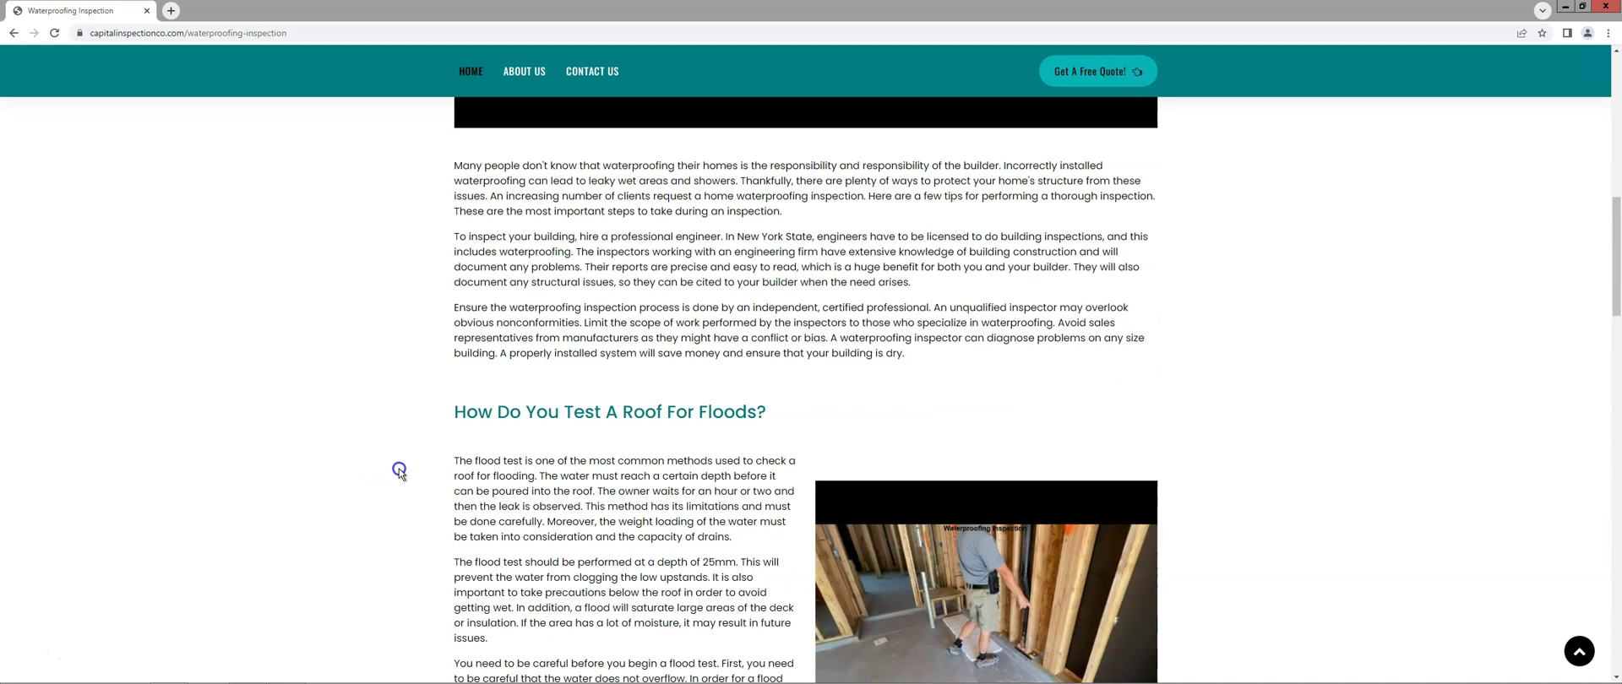
scroll(400, 471, down, 1)
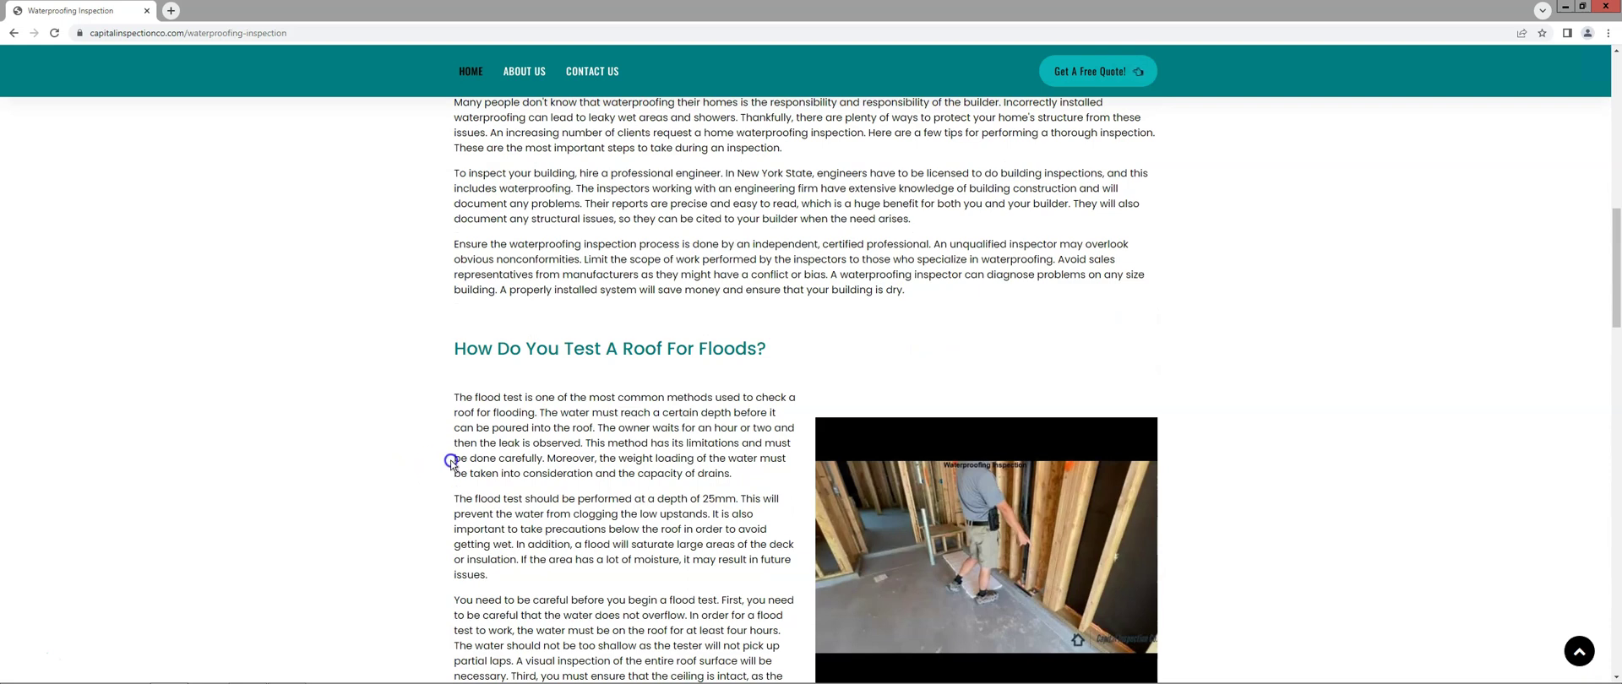
Step: Read down the Waterproofing Inspection article to its service locations and Contact Us Today section
scroll(451, 462, down, 1)
scroll(451, 462, down, 1)
scroll(451, 462, down, 1)
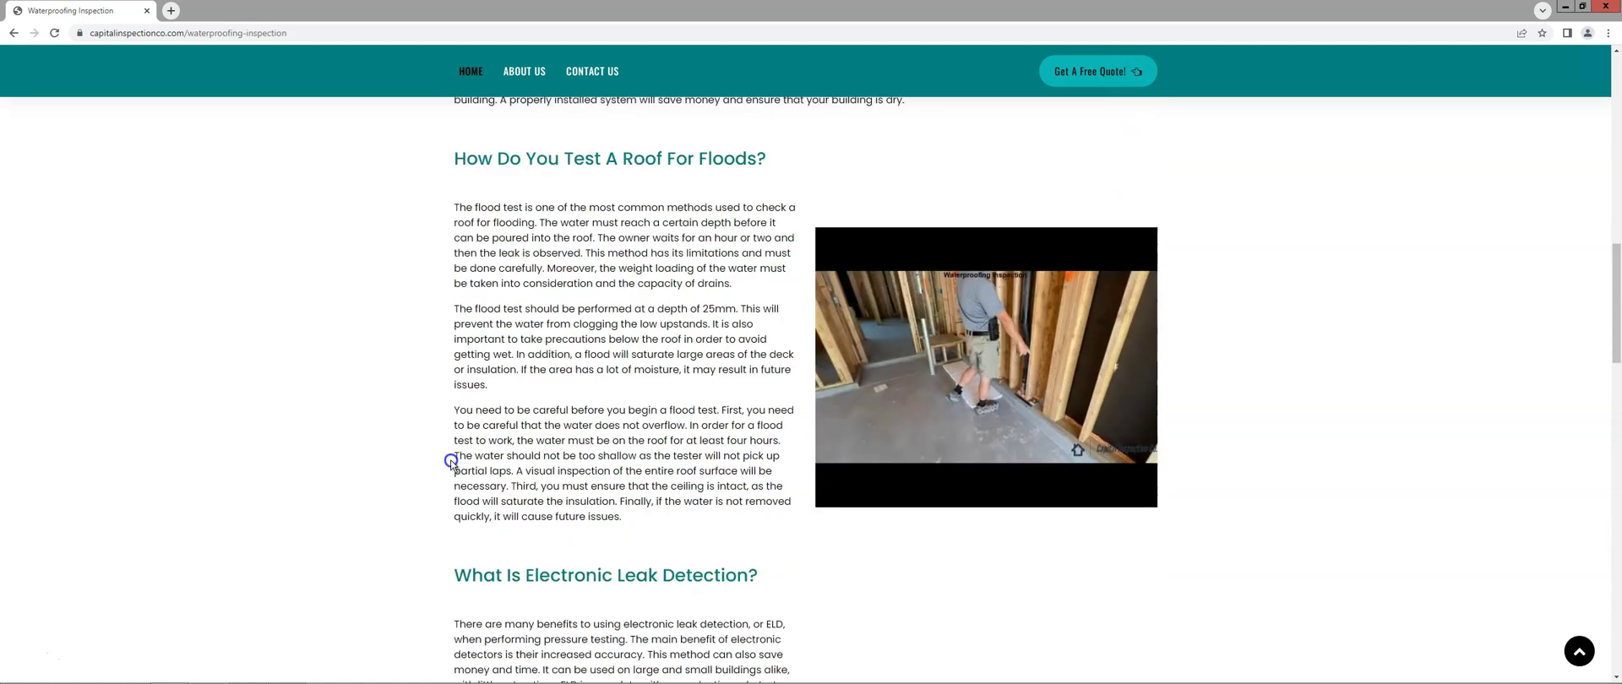
scroll(451, 462, down, 1)
scroll(451, 462, down, 1)
scroll(451, 462, down, 1)
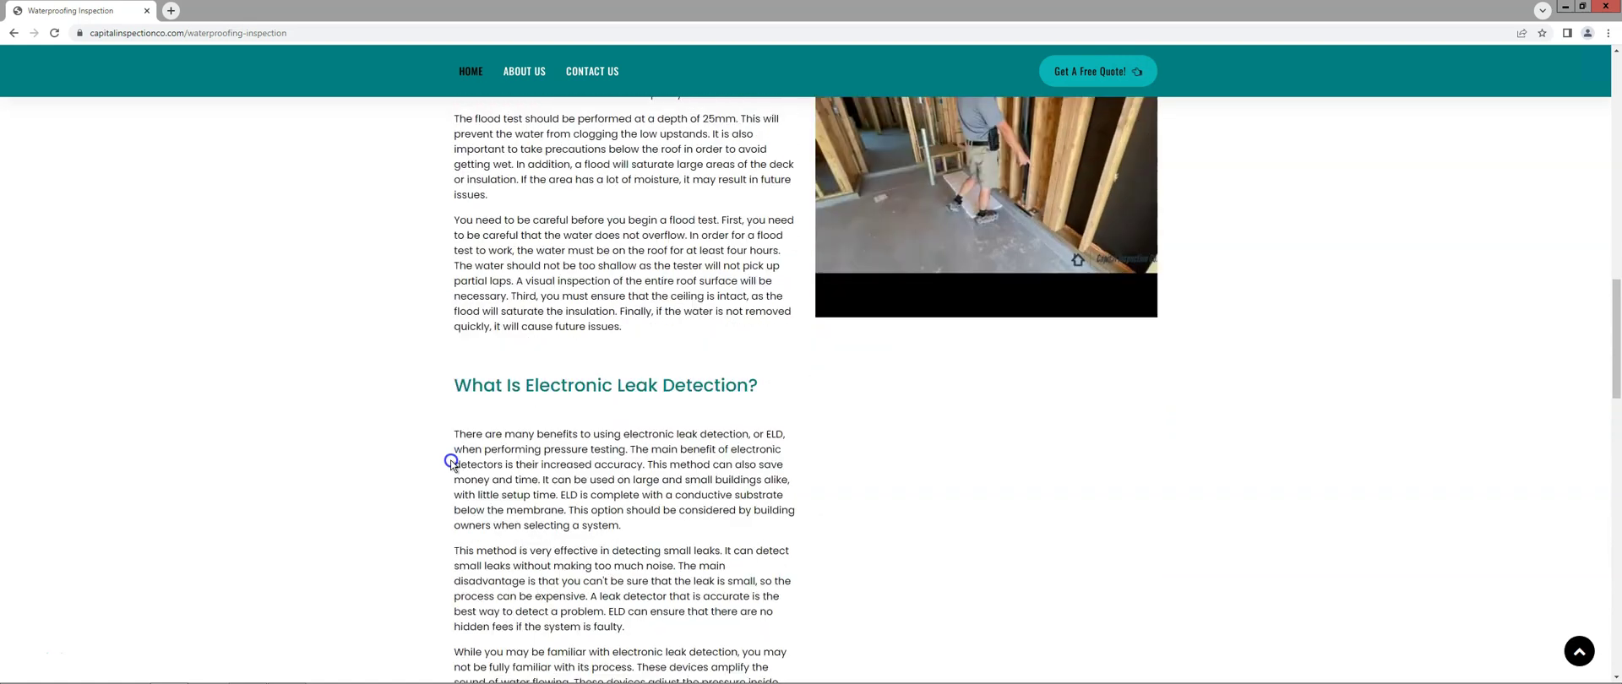
scroll(451, 463, down, 1)
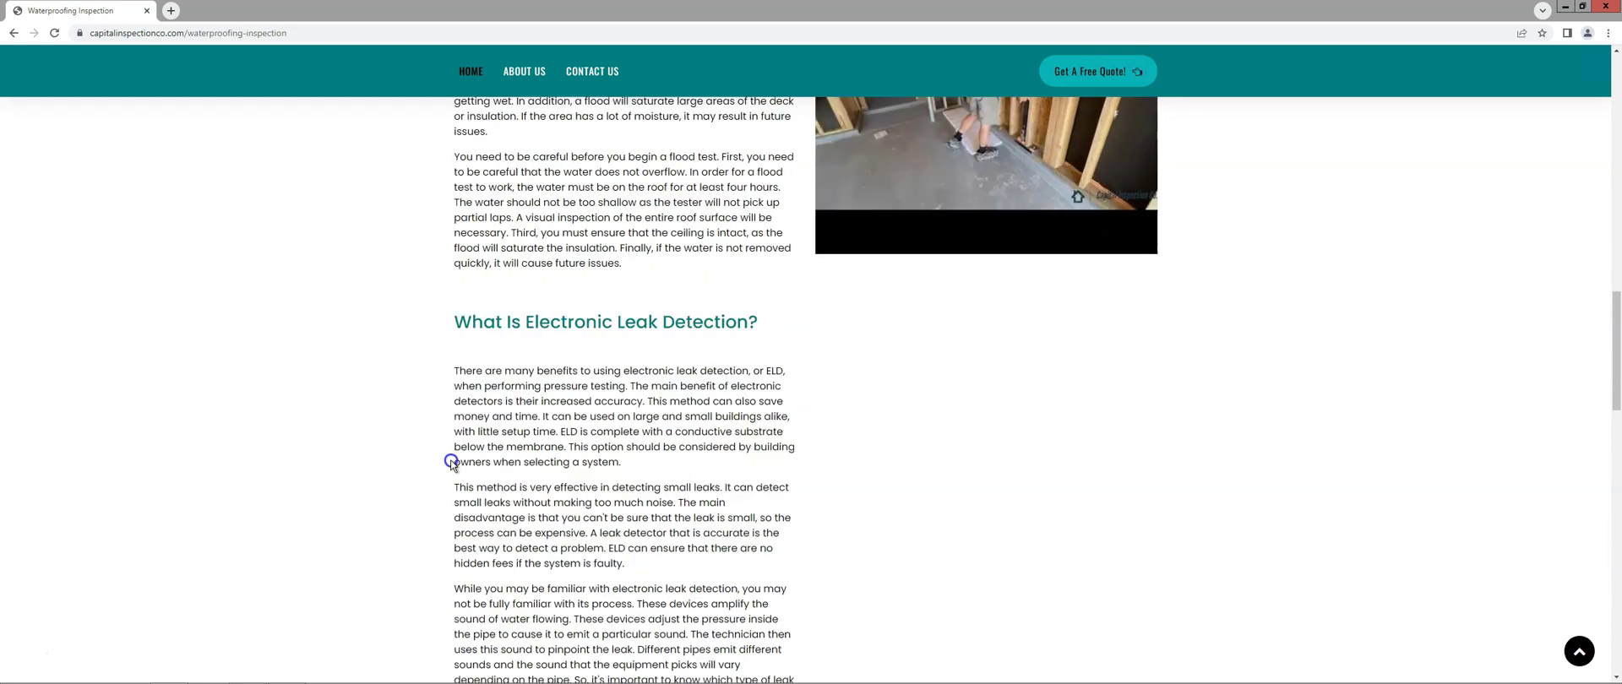
scroll(451, 463, down, 1)
scroll(452, 463, down, 1)
scroll(451, 463, down, 1)
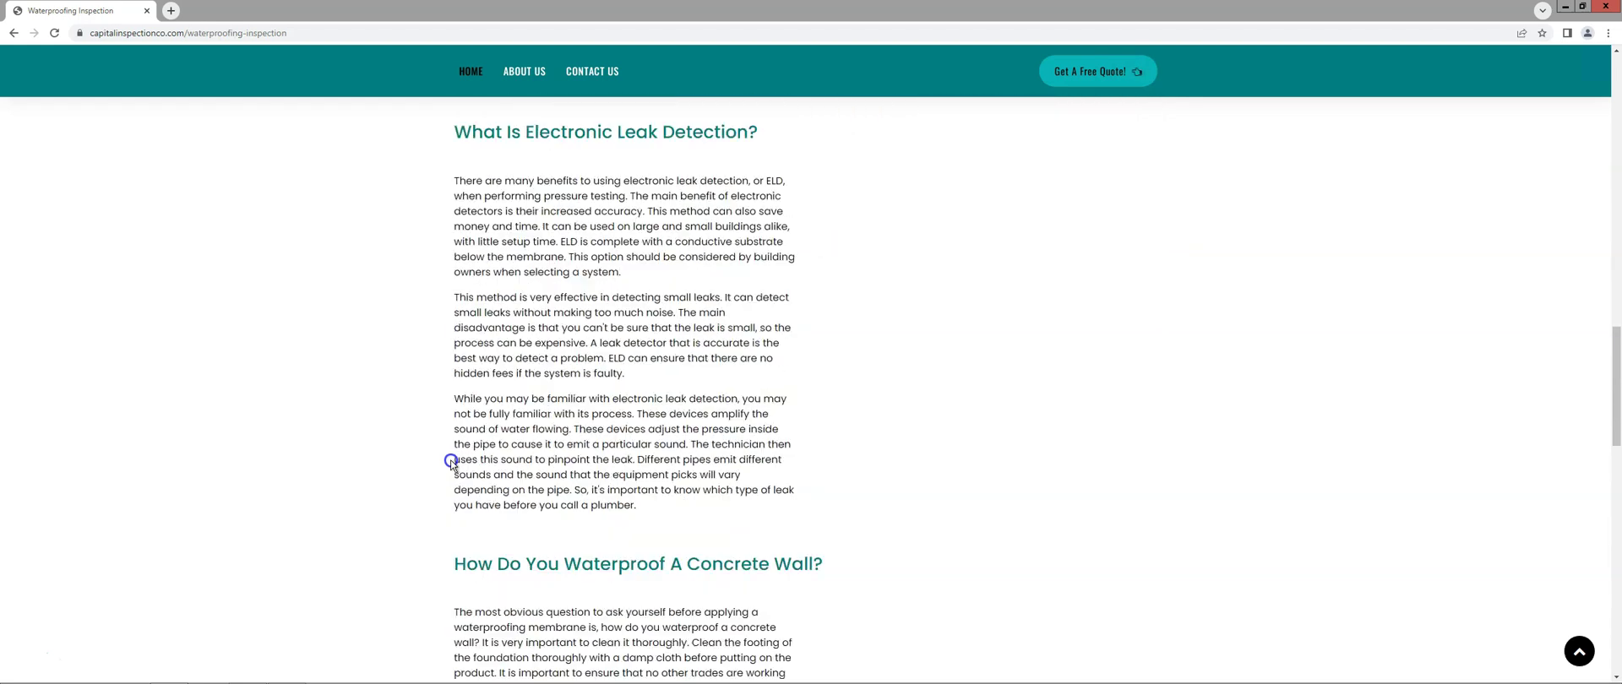
scroll(451, 462, down, 1)
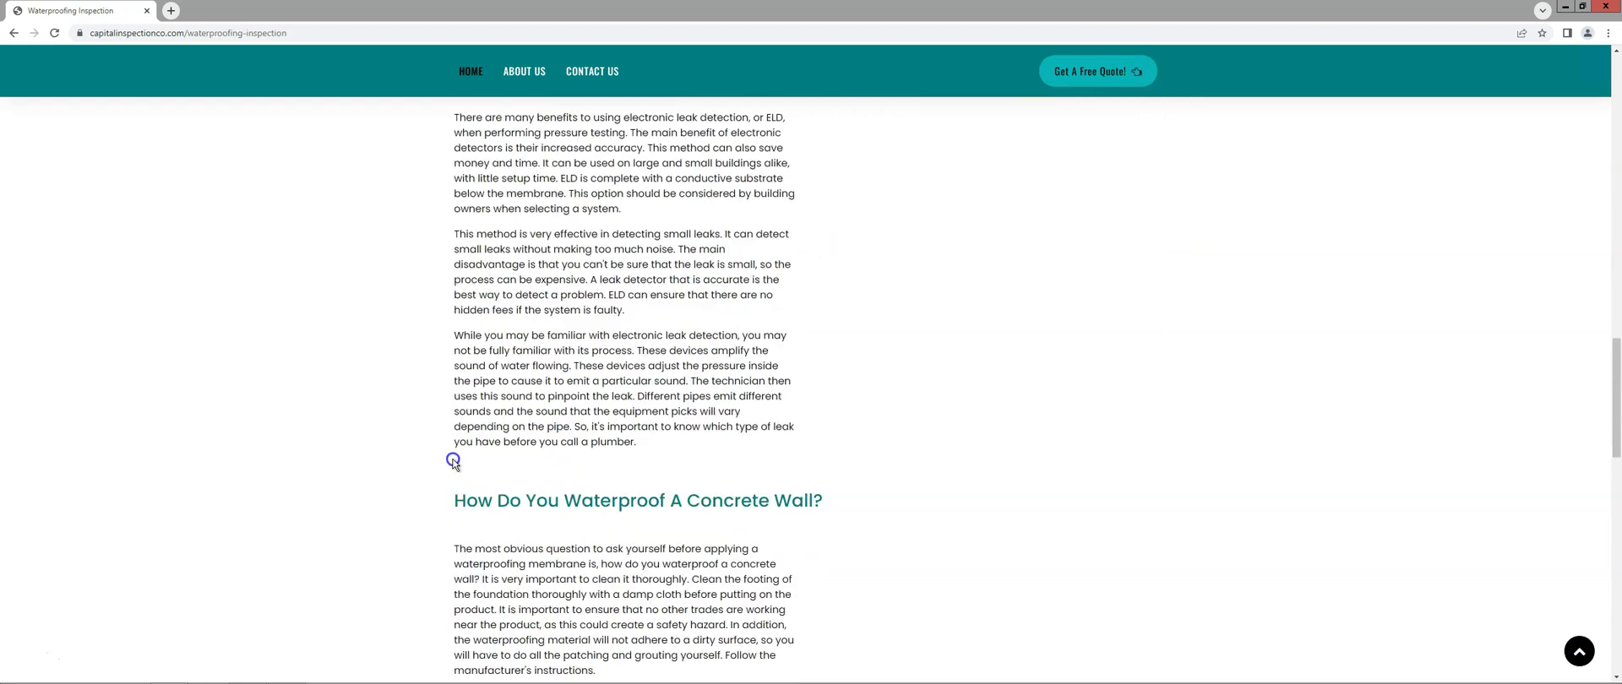
scroll(452, 463, down, 1)
scroll(453, 463, down, 2)
scroll(453, 463, down, 2)
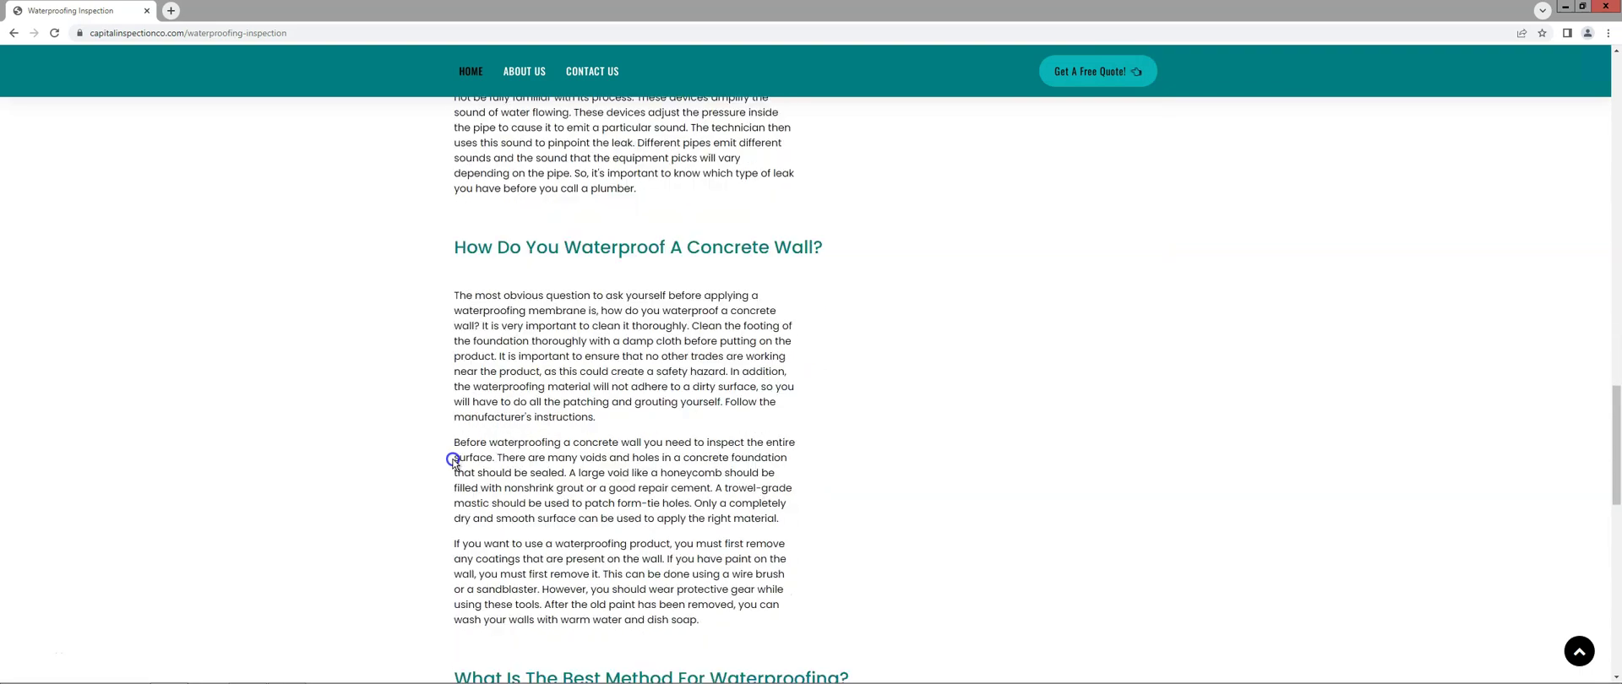
scroll(453, 463, down, 1)
scroll(453, 463, down, 2)
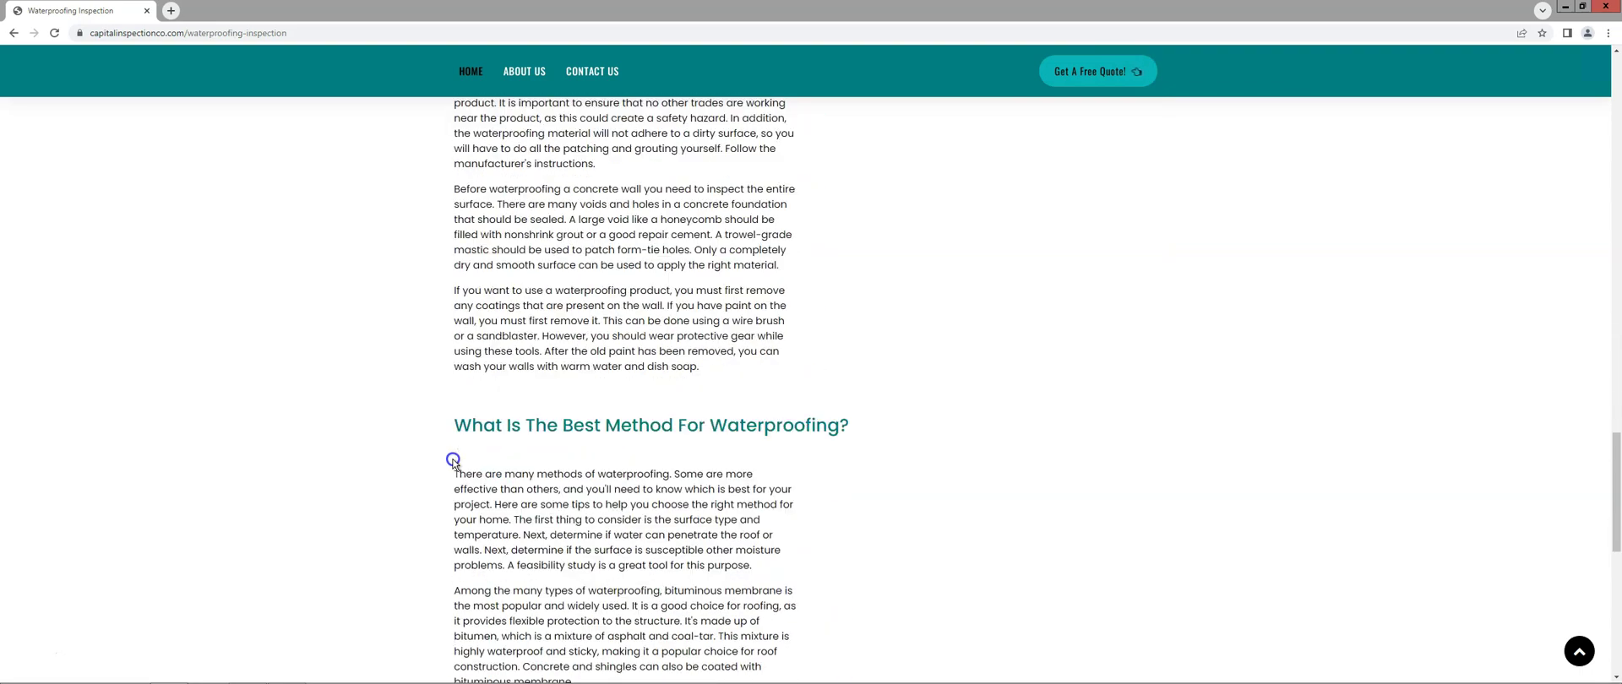
scroll(452, 463, down, 2)
scroll(453, 463, down, 2)
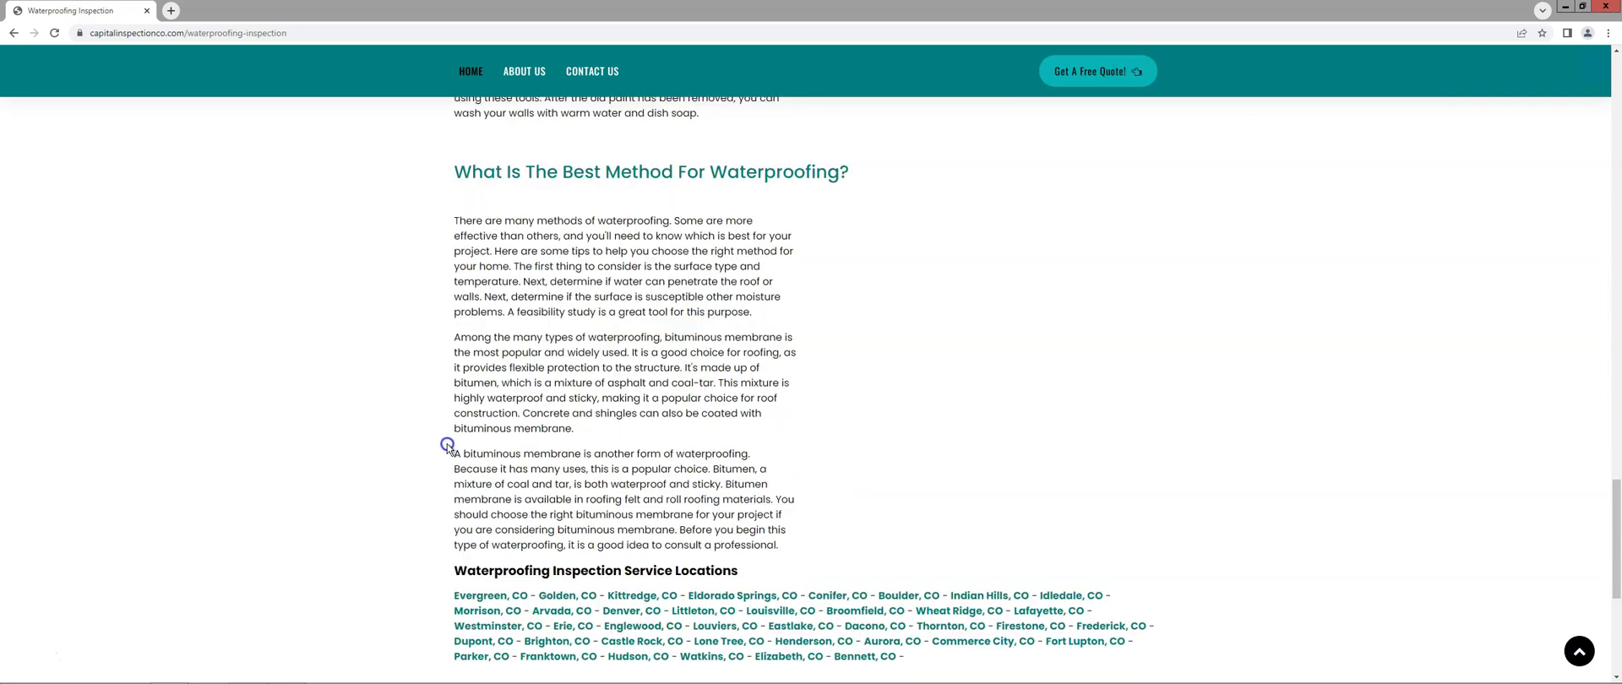
scroll(448, 445, down, 1)
scroll(449, 433, down, 1)
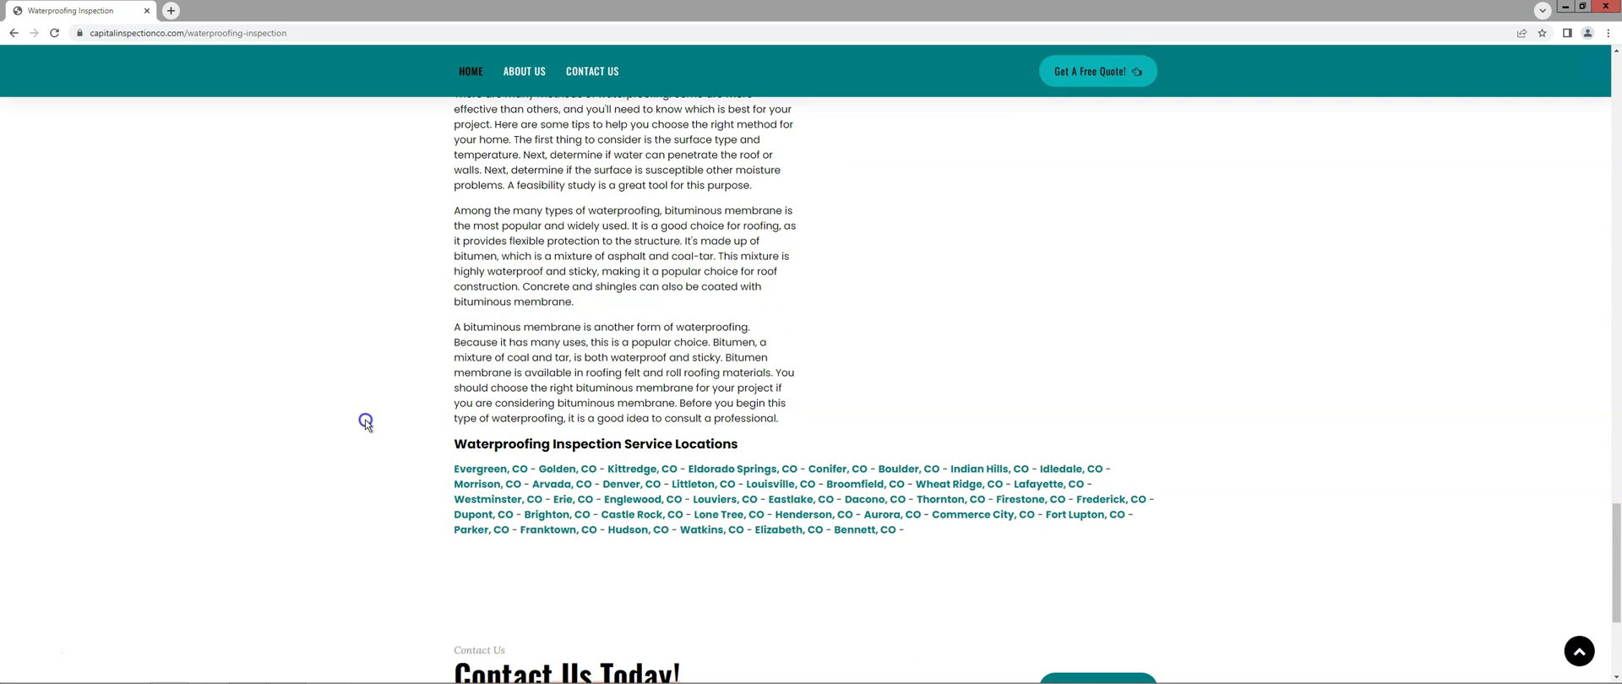
scroll(366, 423, down, 1)
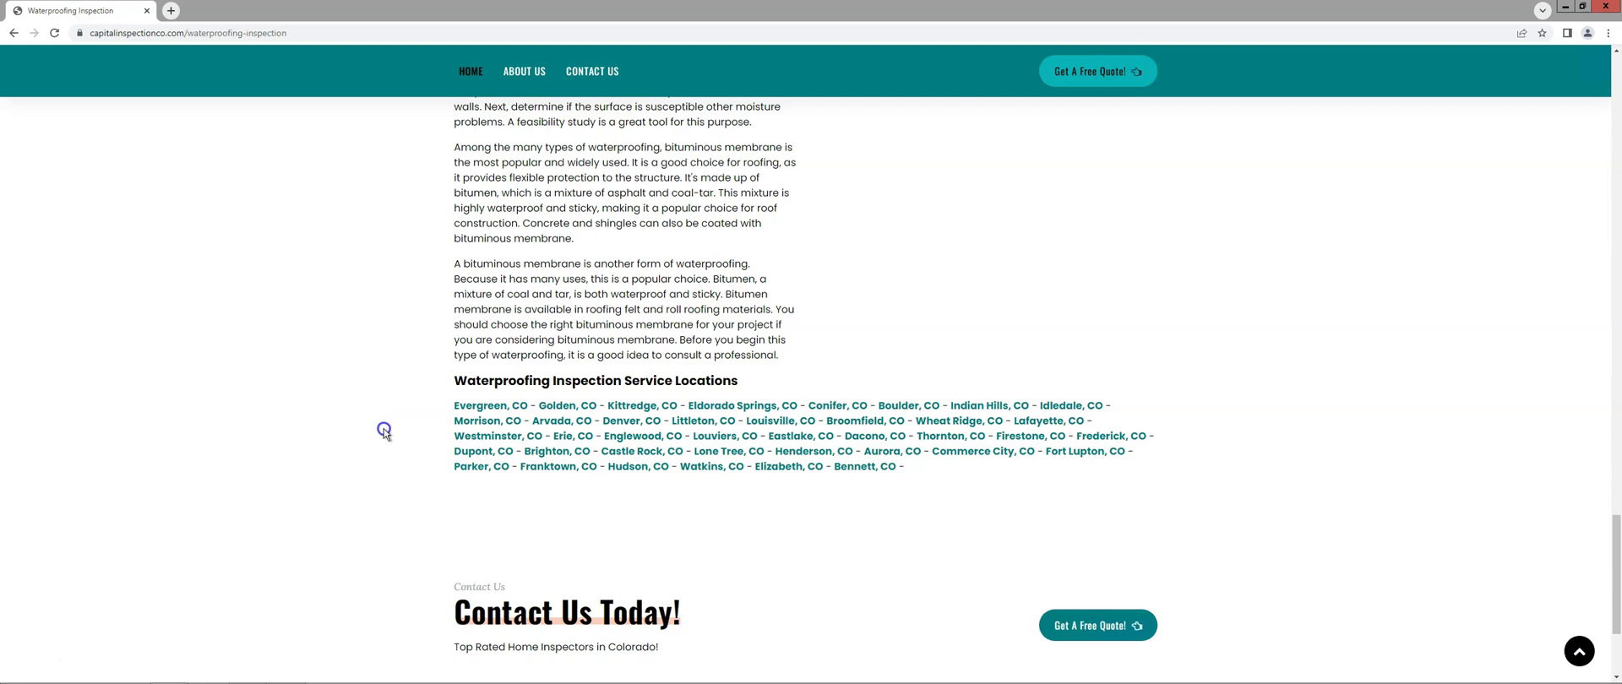
scroll(383, 431, down, 1)
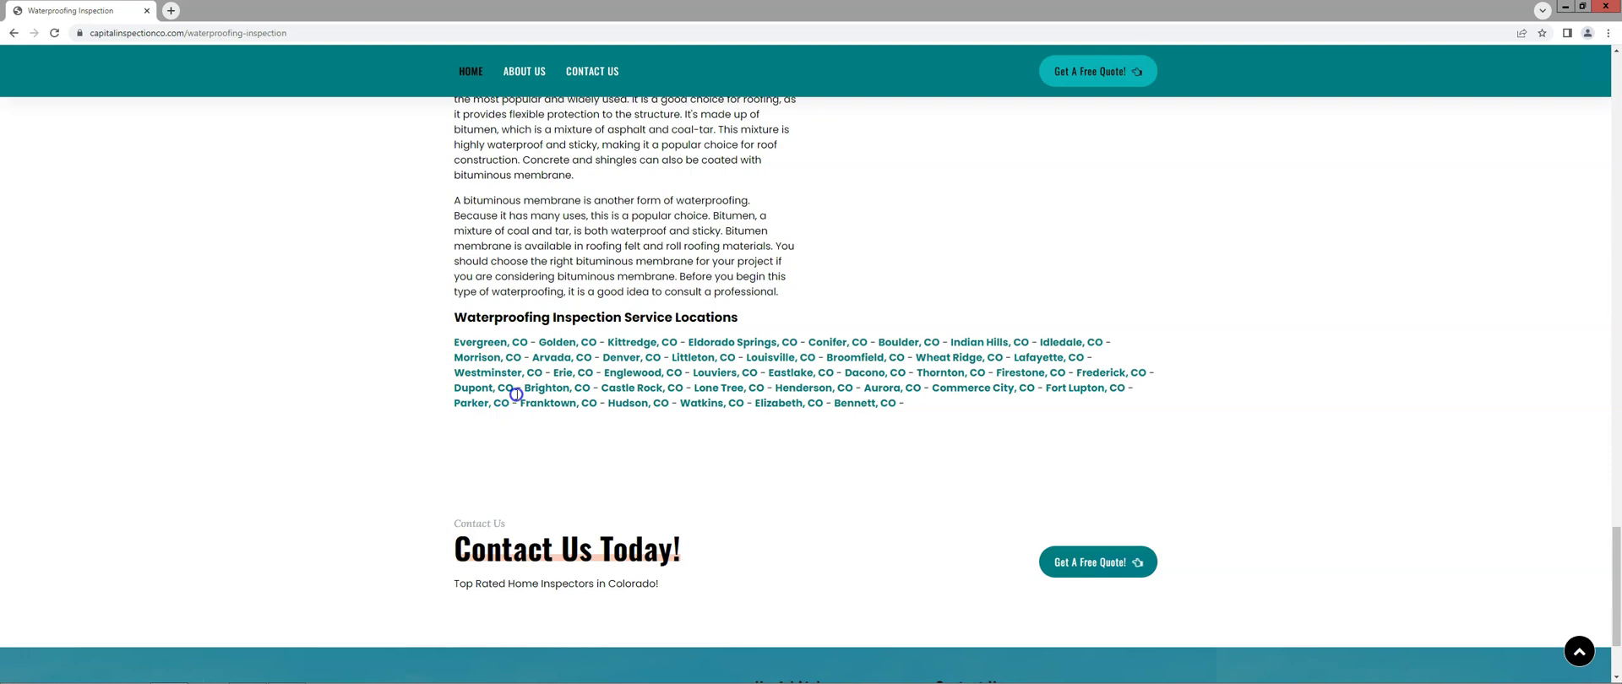
Step: Open the Denver, CO location page from the service locations list
click(624, 359)
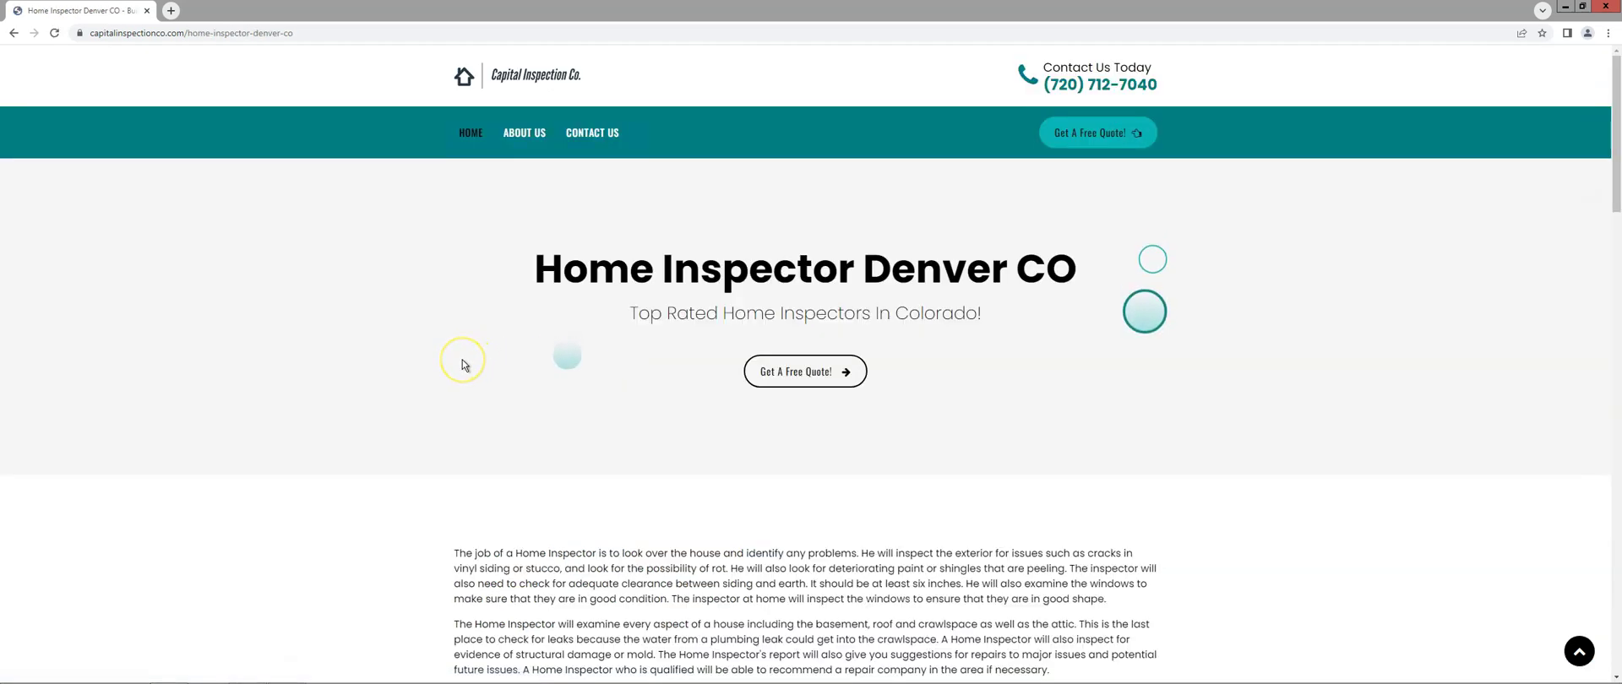
scroll(463, 365, down, 1)
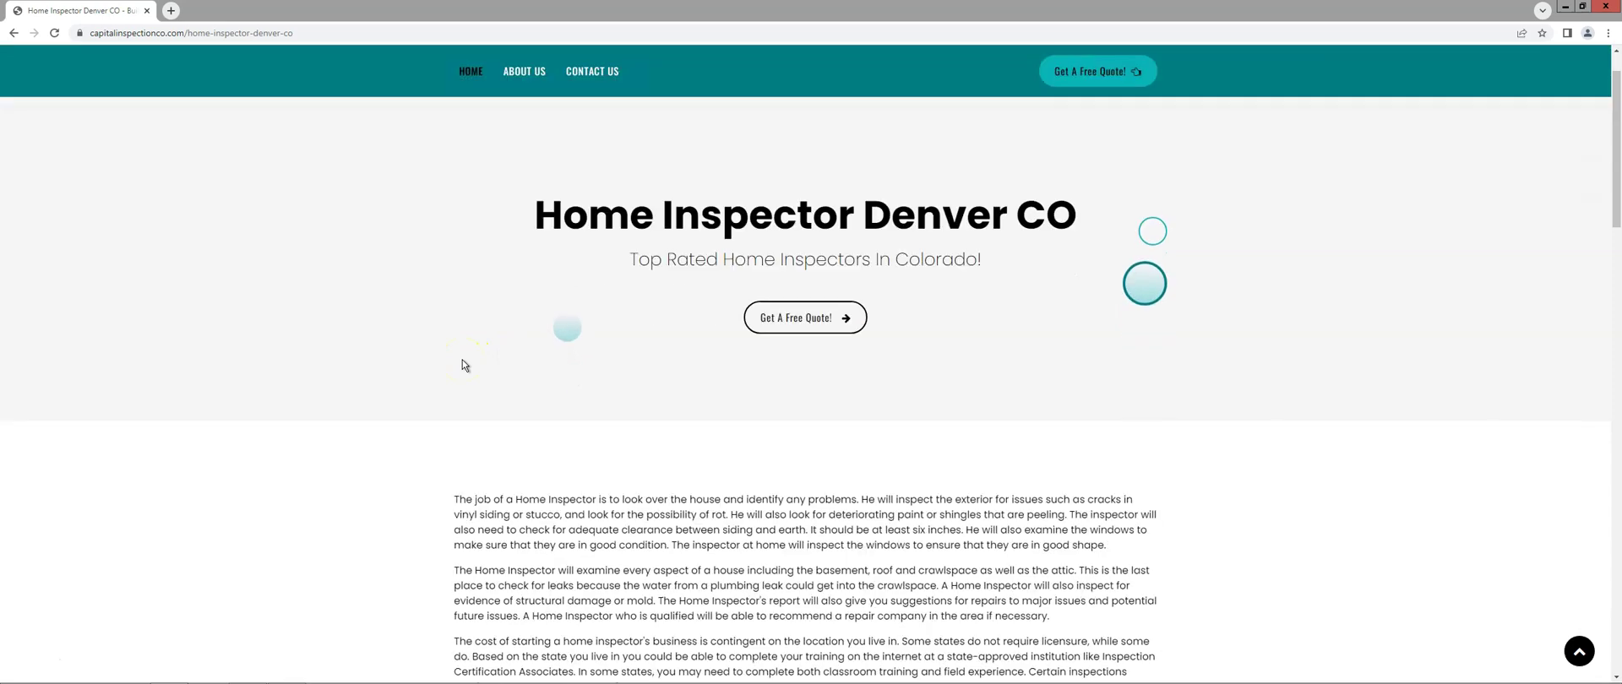
scroll(463, 364, down, 1)
scroll(462, 365, down, 1)
click(473, 372)
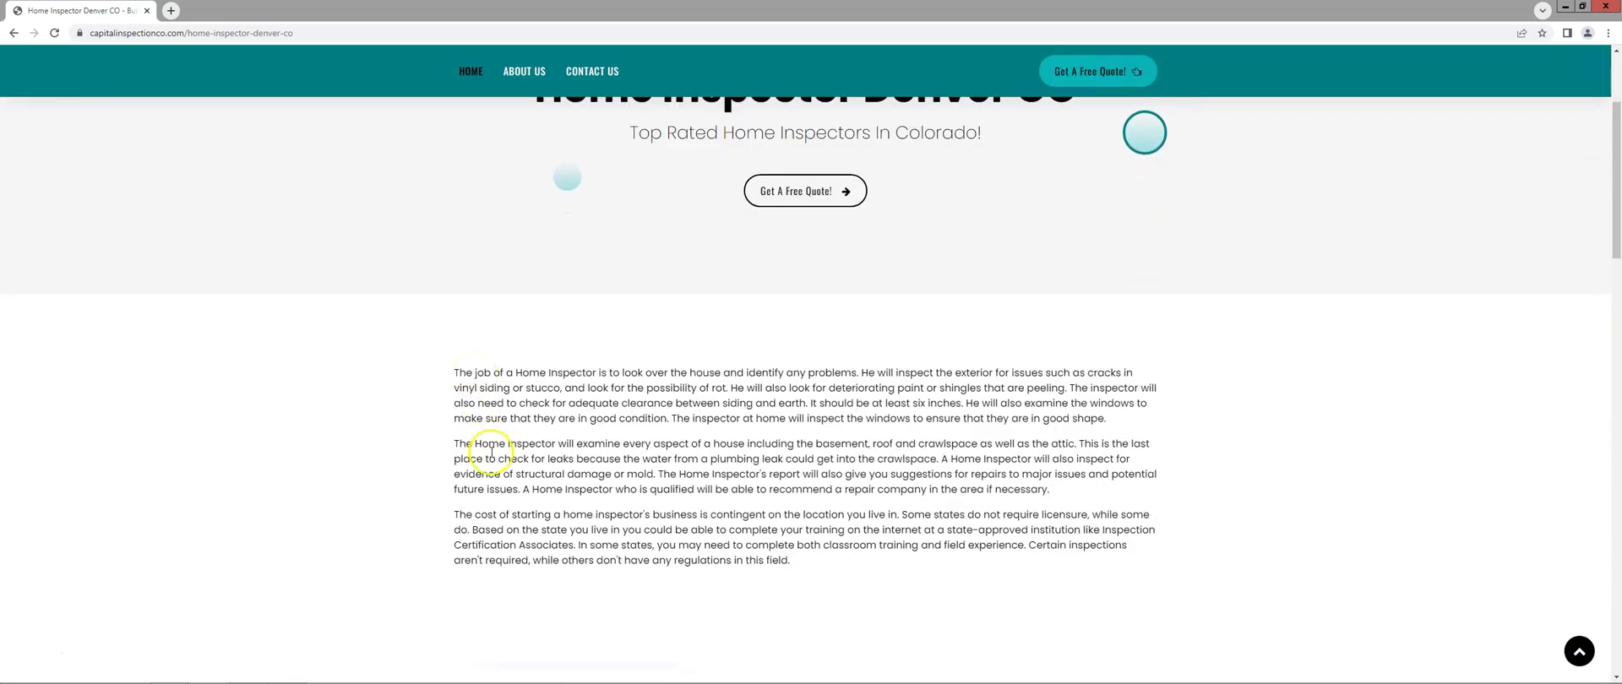
Step: Scroll the Denver CO page down to its Contents list and Home Inspection section
scroll(491, 452, down, 4)
scroll(491, 457, down, 2)
scroll(491, 457, down, 1)
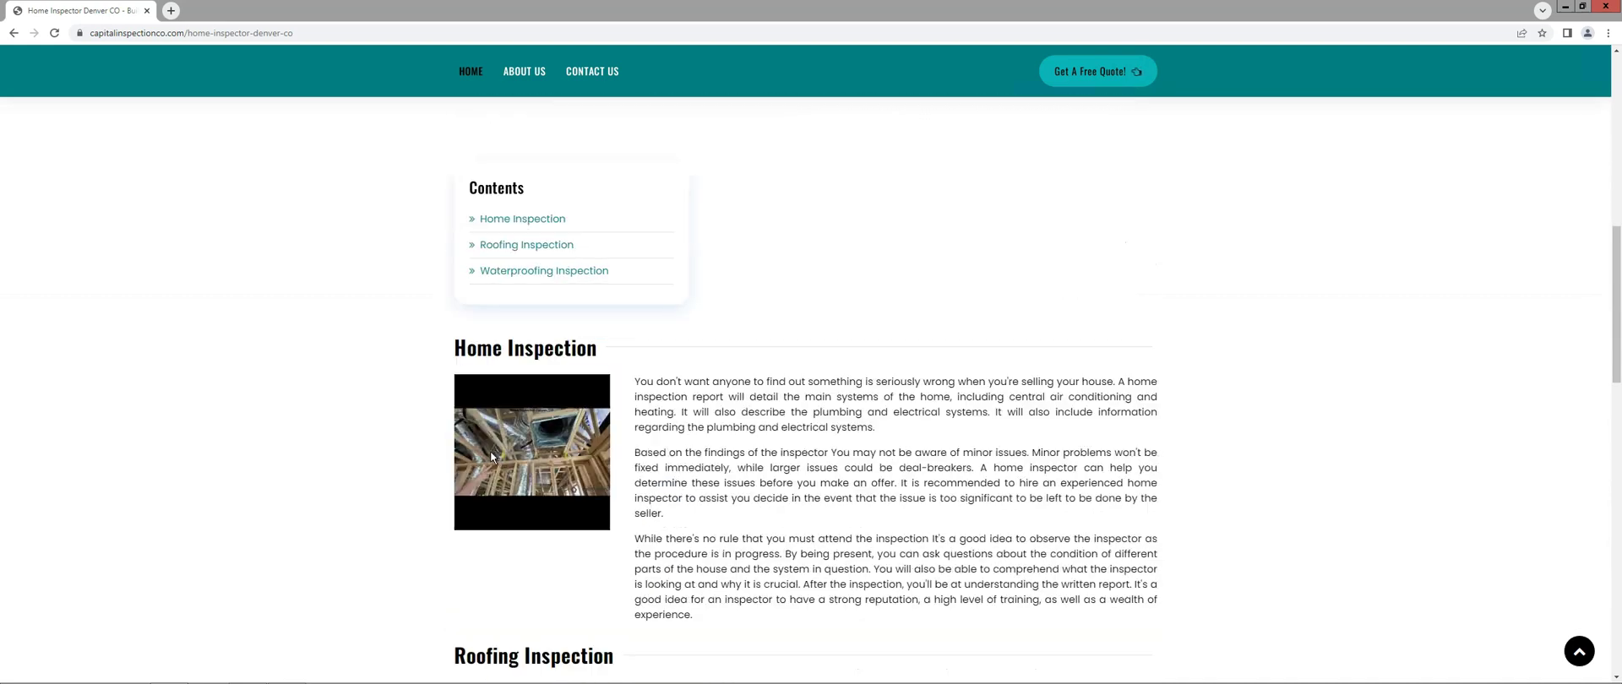
scroll(492, 456, down, 1)
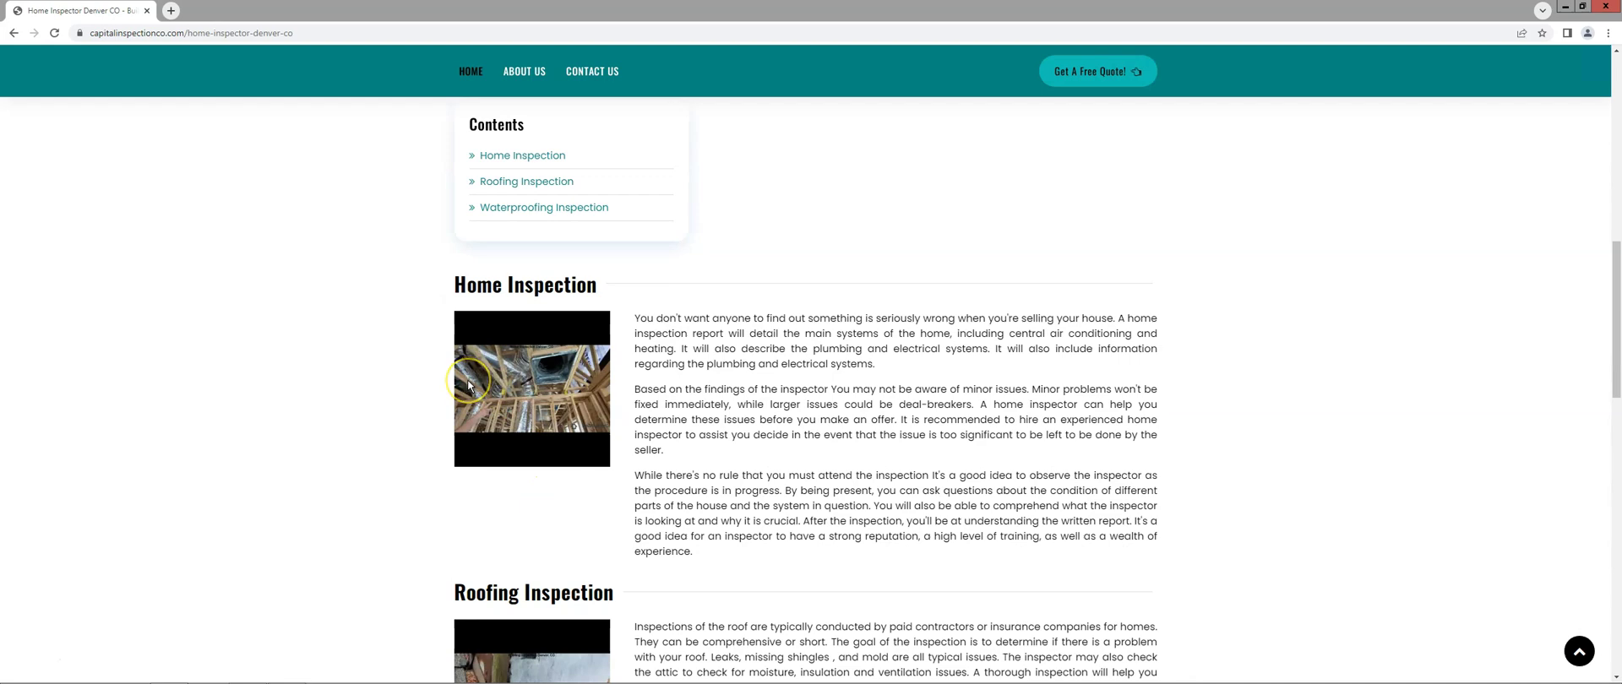
scroll(465, 382, down, 1)
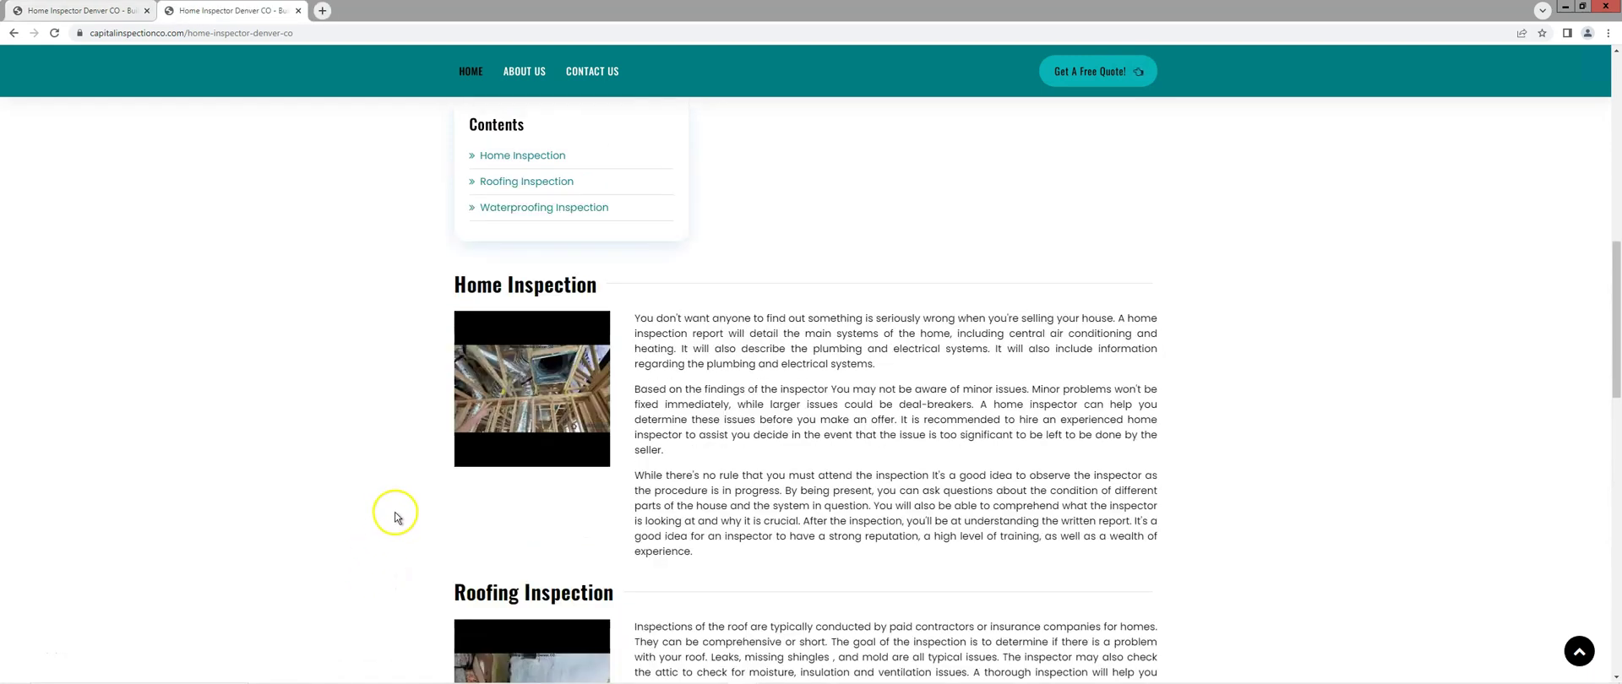
scroll(448, 520, up, 2)
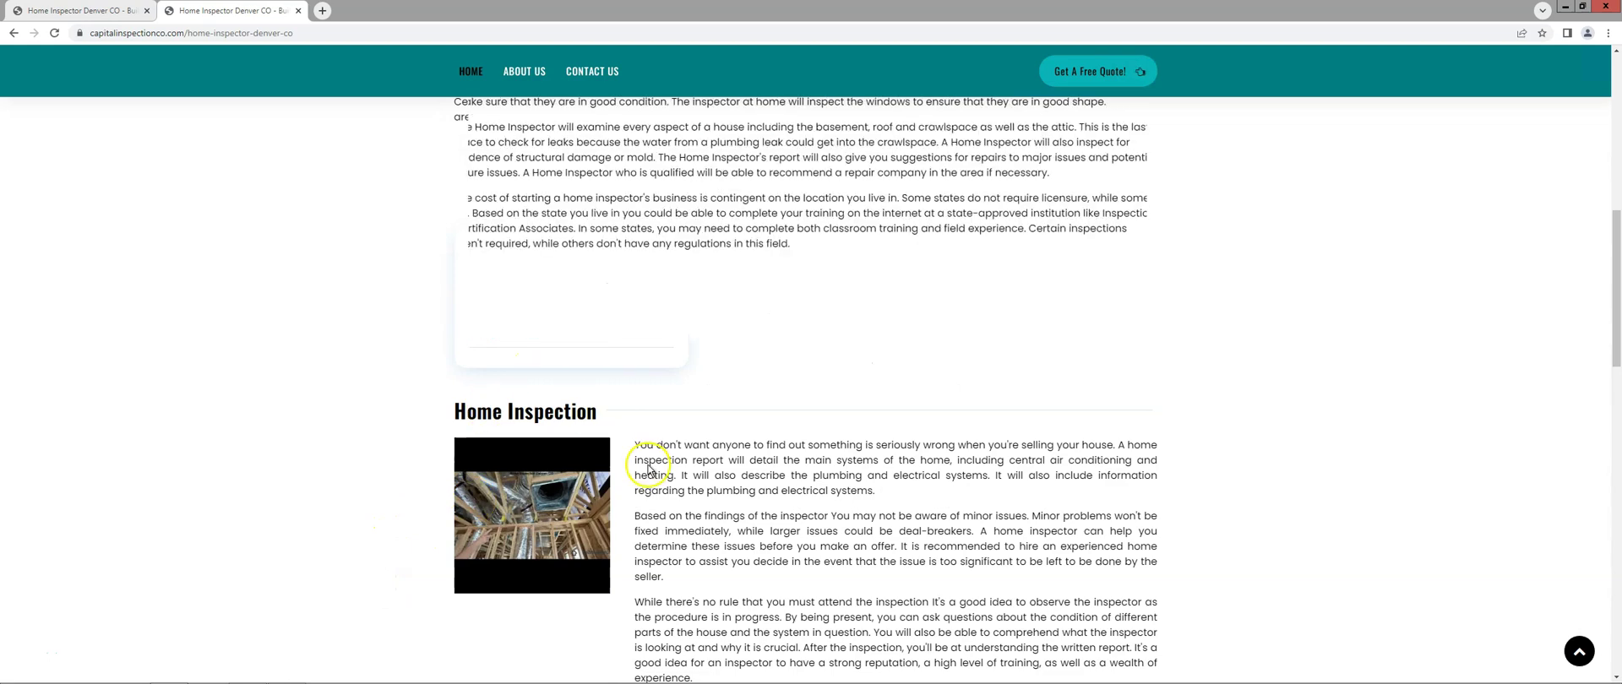
scroll(651, 523, down, 2)
scroll(676, 422, down, 1)
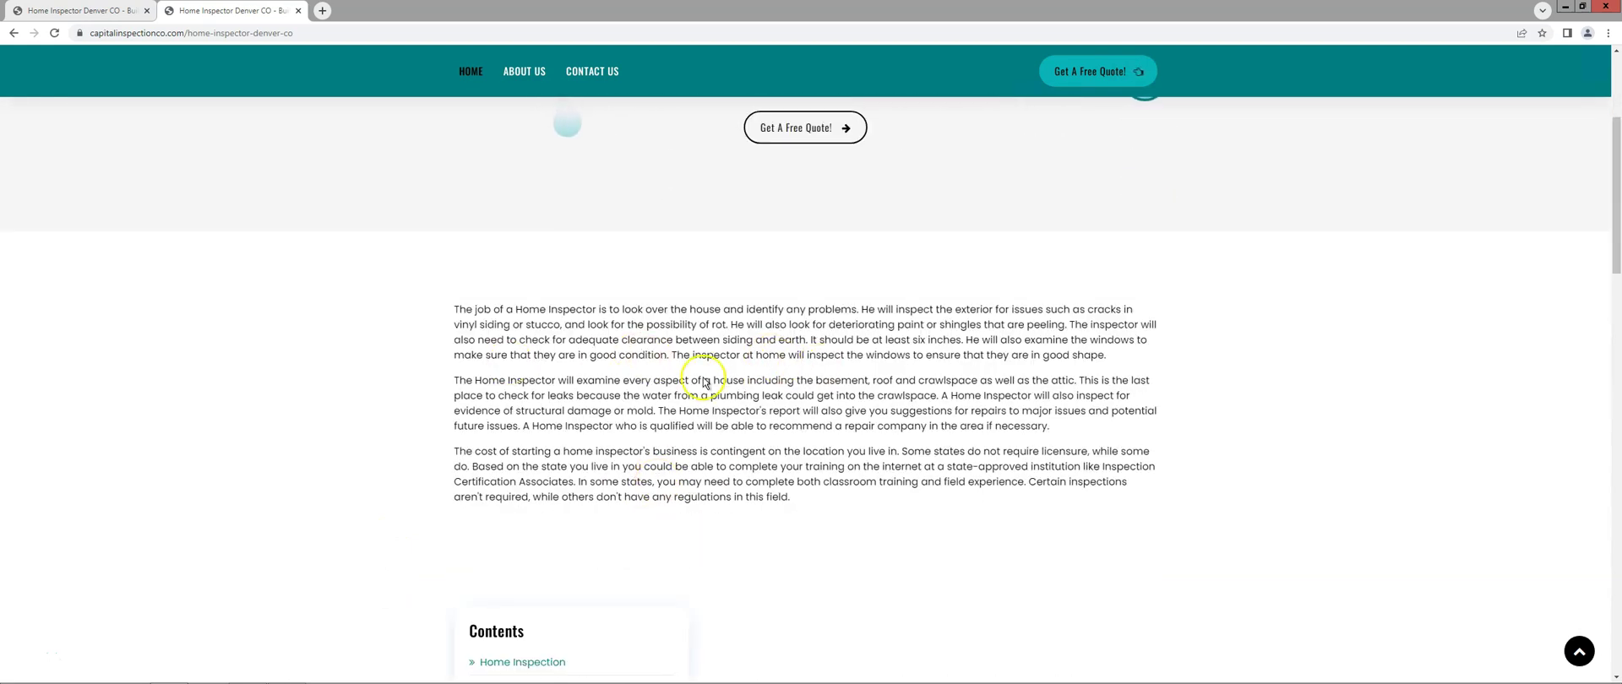
scroll(701, 380, down, 2)
scroll(726, 389, down, 2)
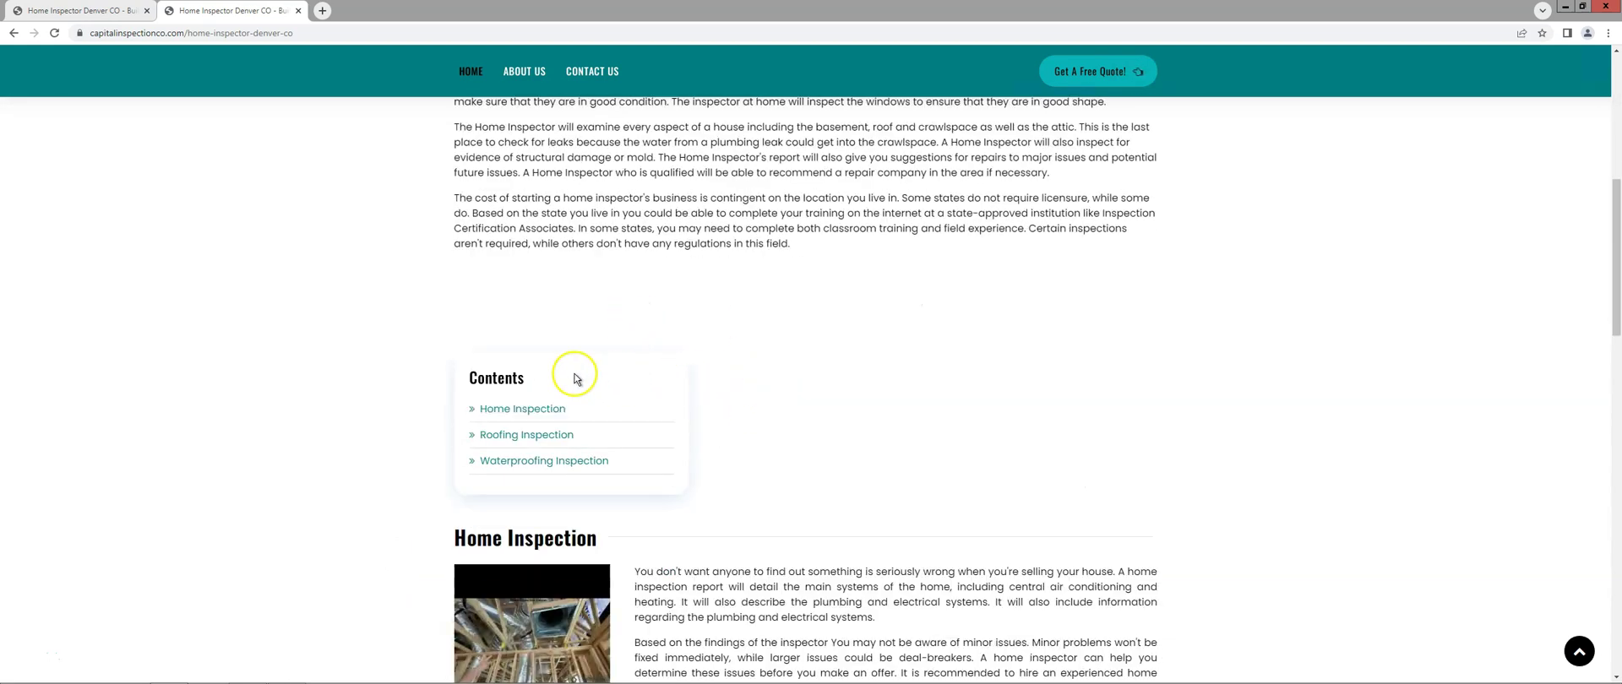
Step: Select and deselect the Contents heading, then jump to the Home Inspection section
drag(466, 378, 518, 382)
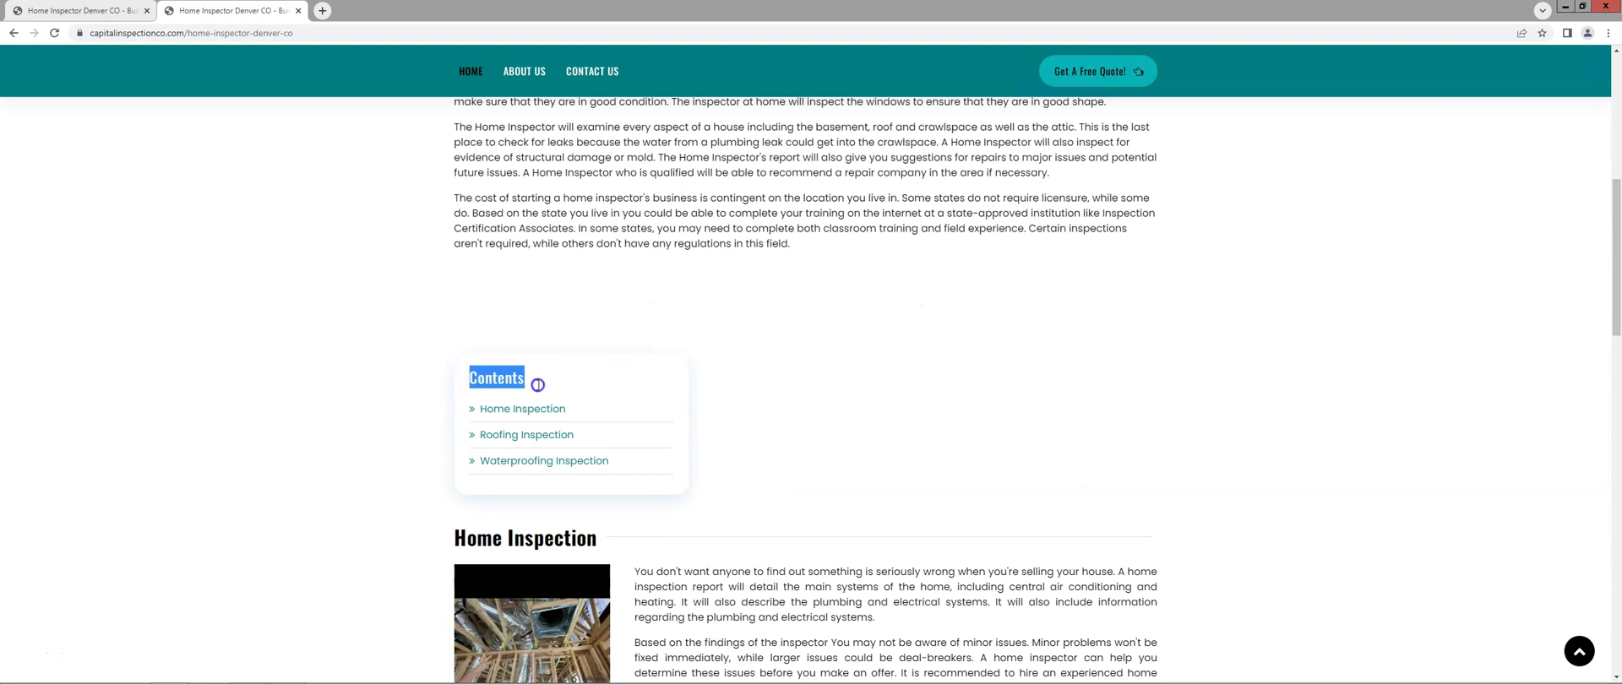
scroll(601, 397, down, 1)
click(562, 306)
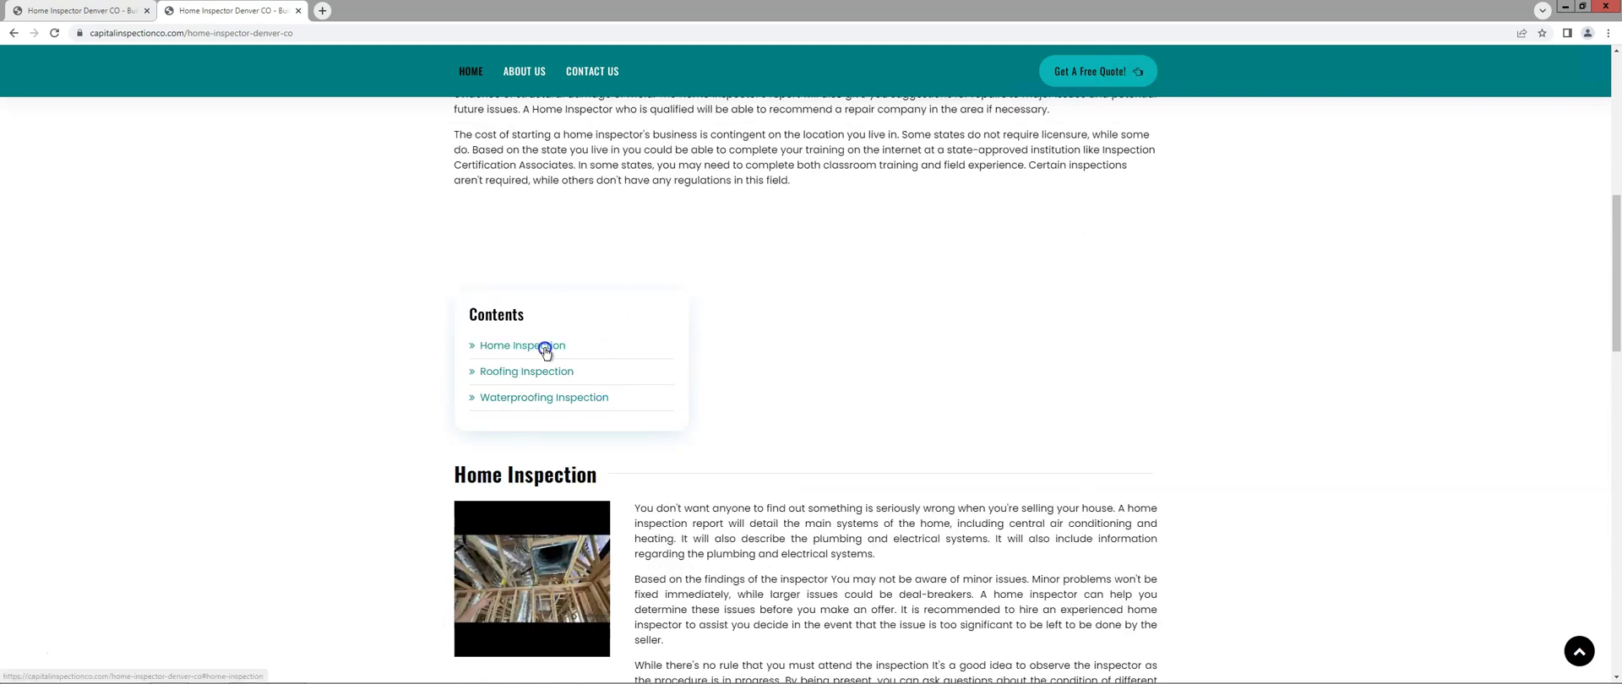
click(545, 348)
scroll(561, 371, up, 2)
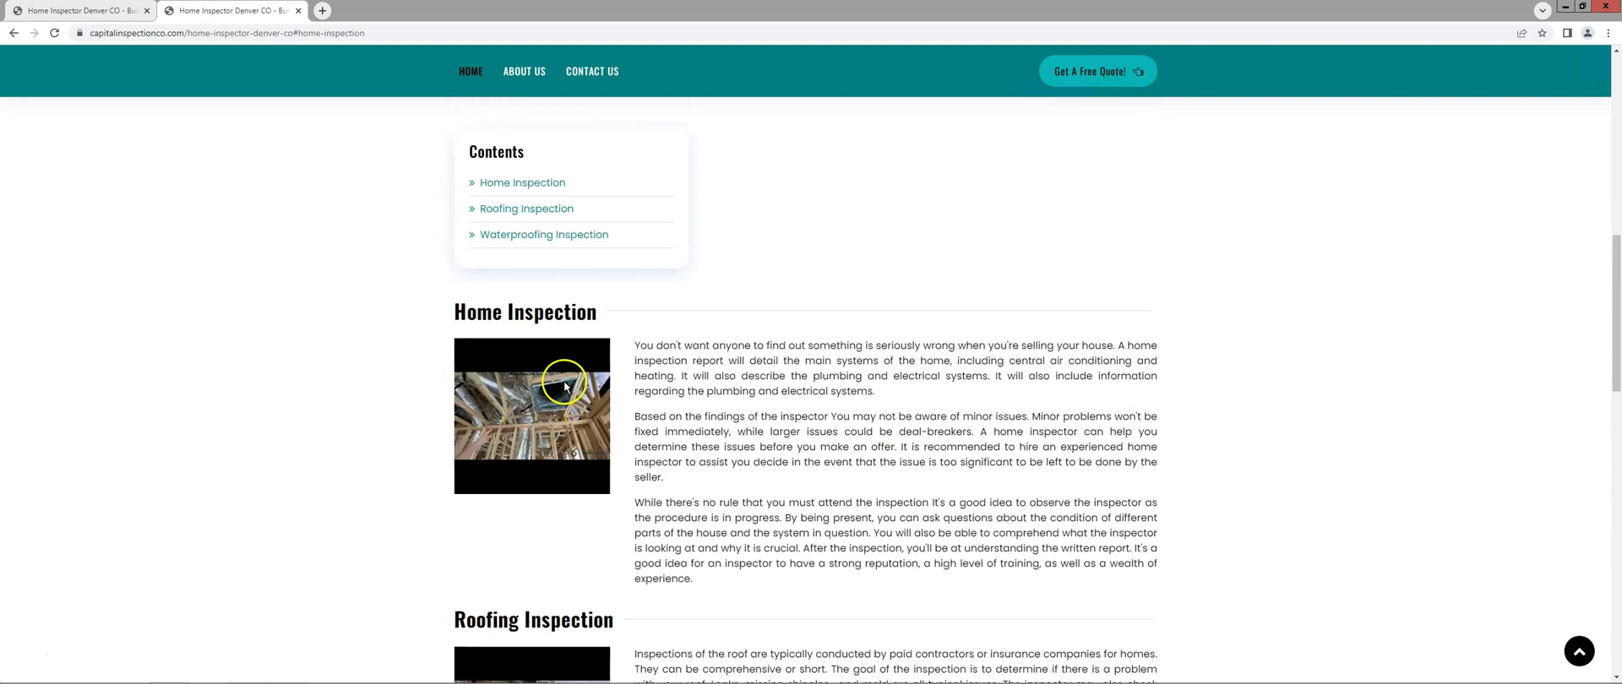
Step: Jump to the Waterproofing and Roofing Inspection sections from the Contents list
click(551, 246)
scroll(667, 461, up, 4)
scroll(614, 465, up, 5)
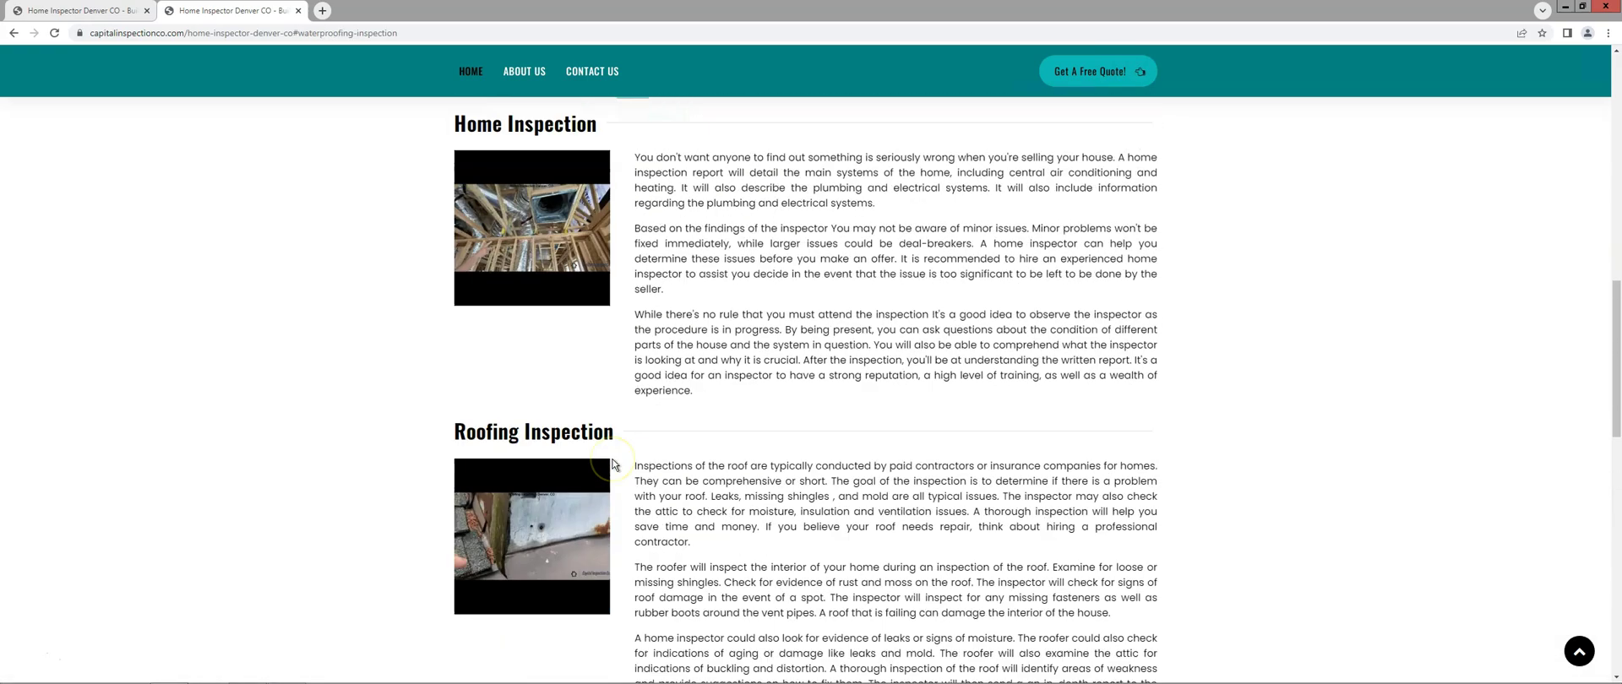
scroll(614, 465, up, 4)
scroll(583, 439, up, 1)
click(549, 397)
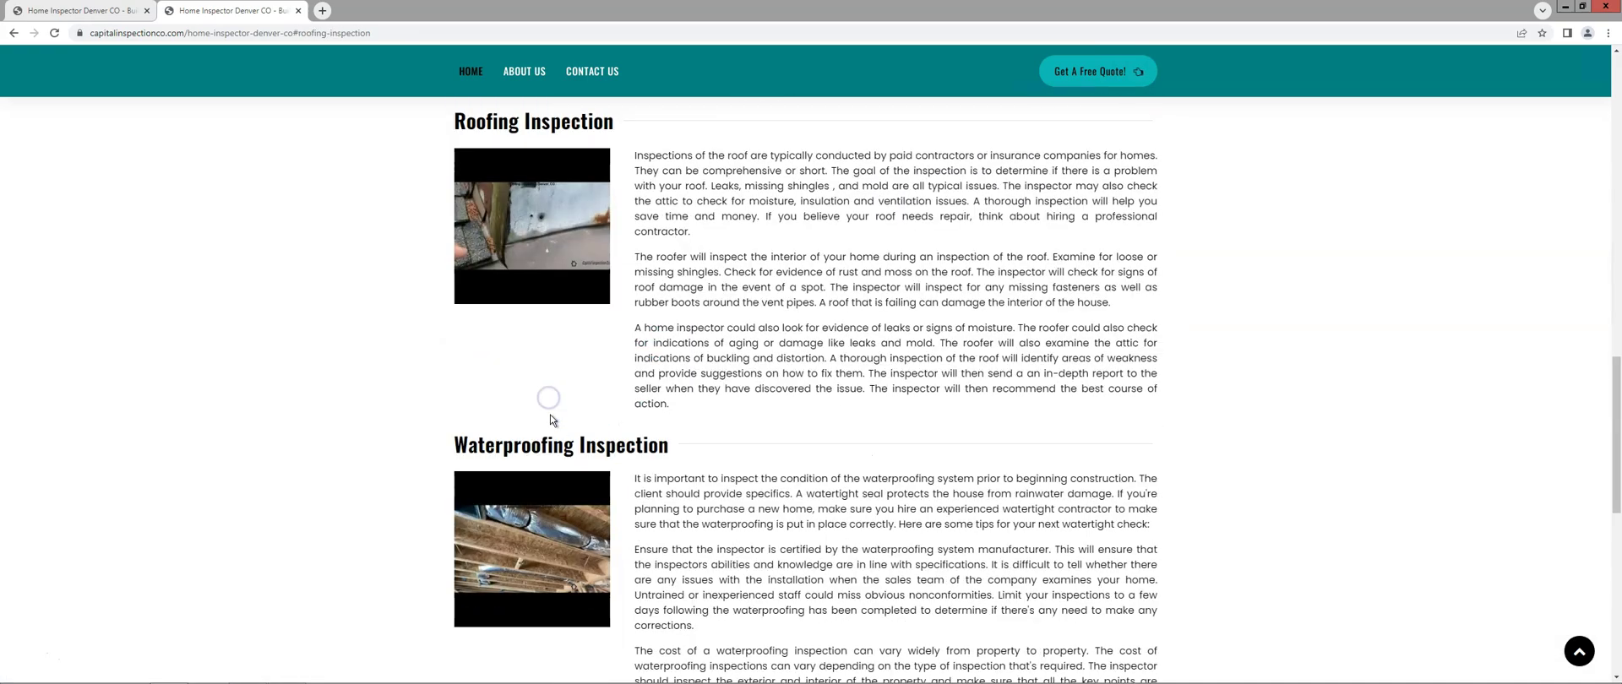
scroll(550, 420, up, 4)
scroll(524, 338, up, 2)
Step: Follow the Waterproofing Inspection link twice more and inspect the resulting page address
click(543, 311)
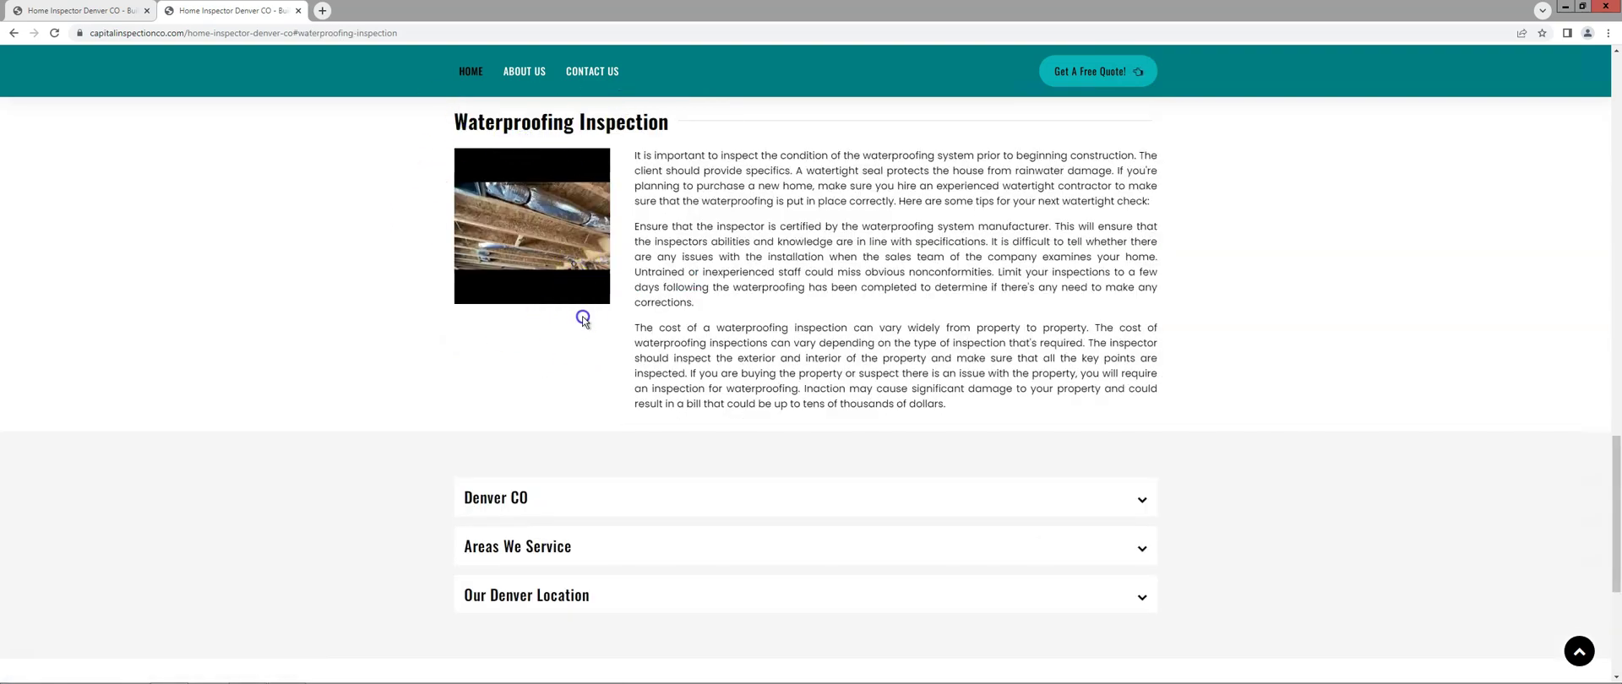
scroll(583, 319, up, 1)
scroll(583, 325, up, 1)
scroll(584, 333, up, 2)
scroll(584, 340, up, 2)
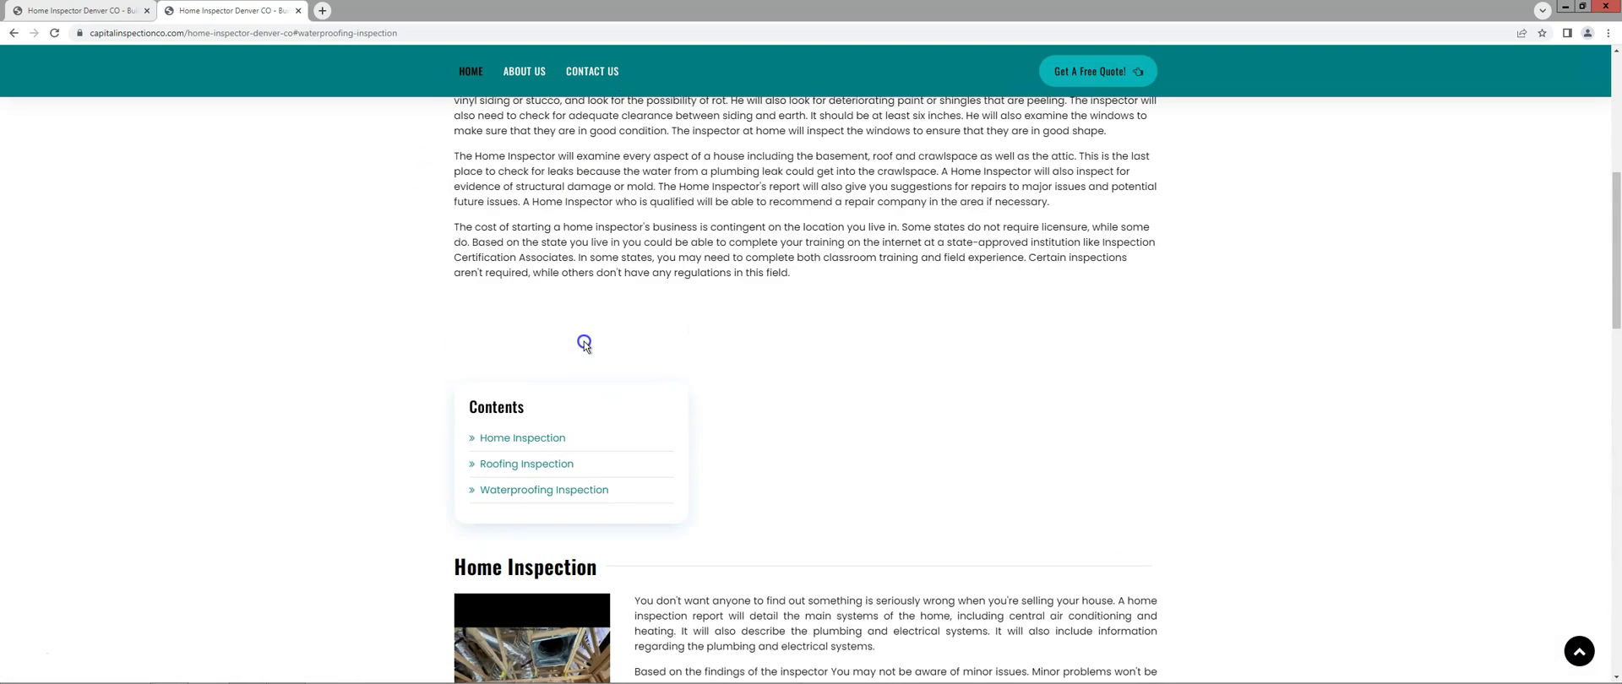
click(578, 491)
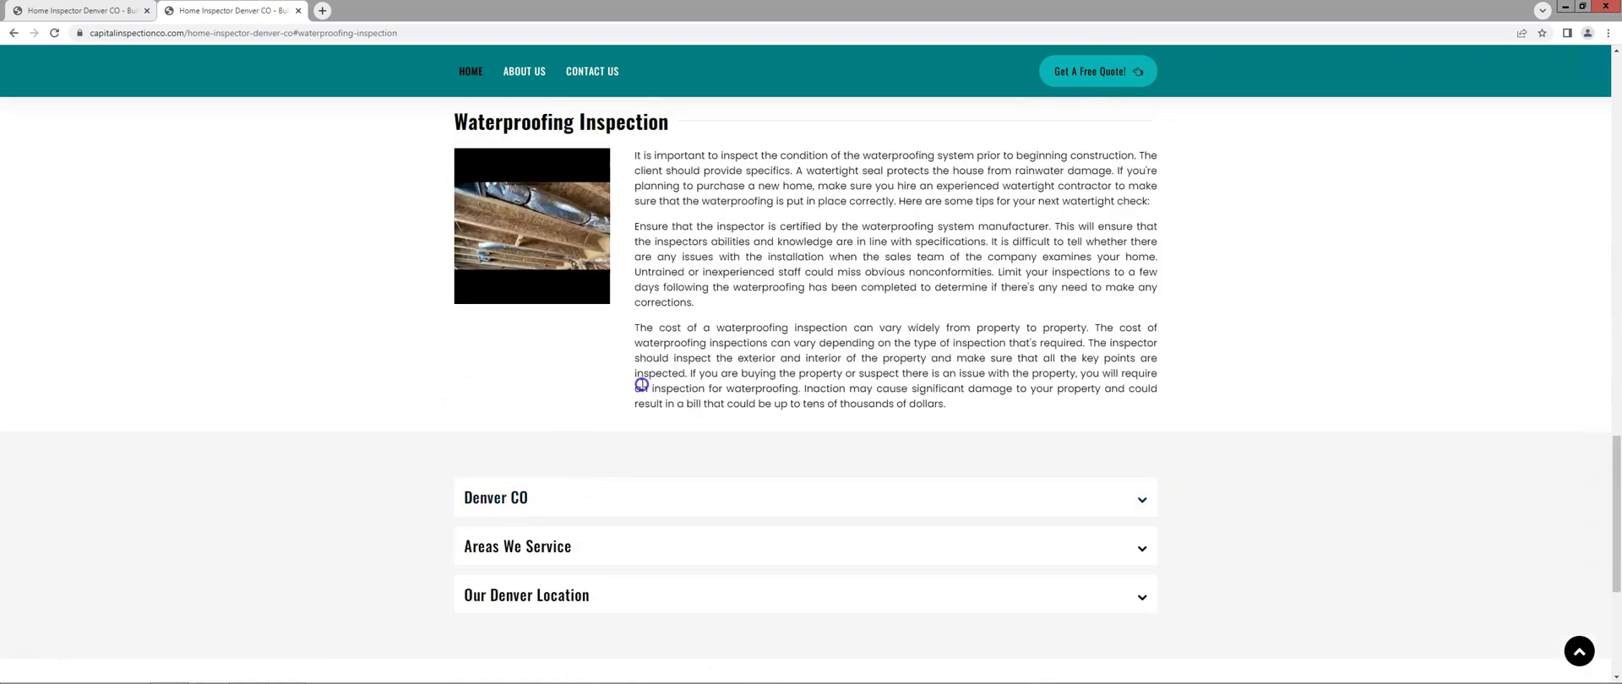
scroll(641, 384, up, 1)
scroll(640, 386, up, 4)
scroll(640, 388, up, 4)
scroll(637, 392, up, 2)
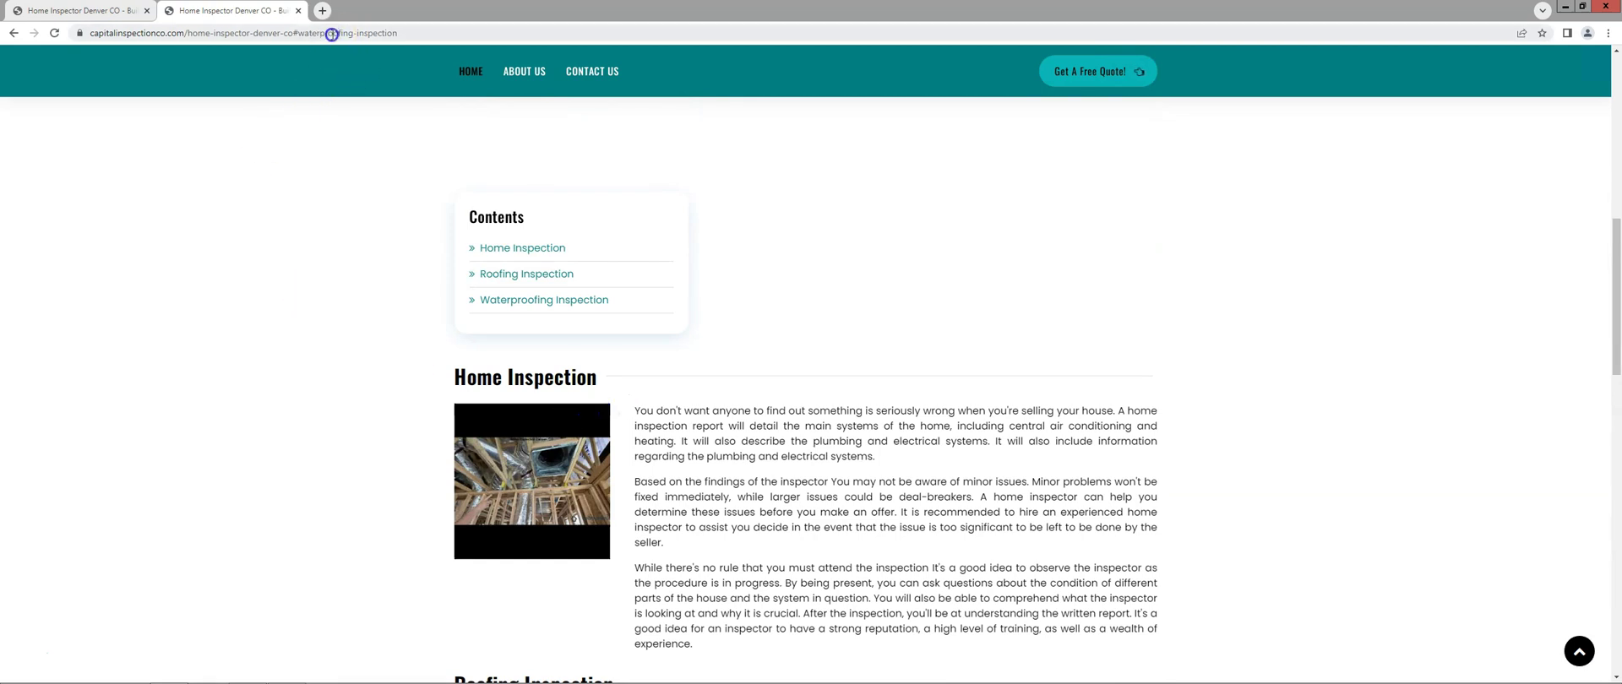
click(298, 33)
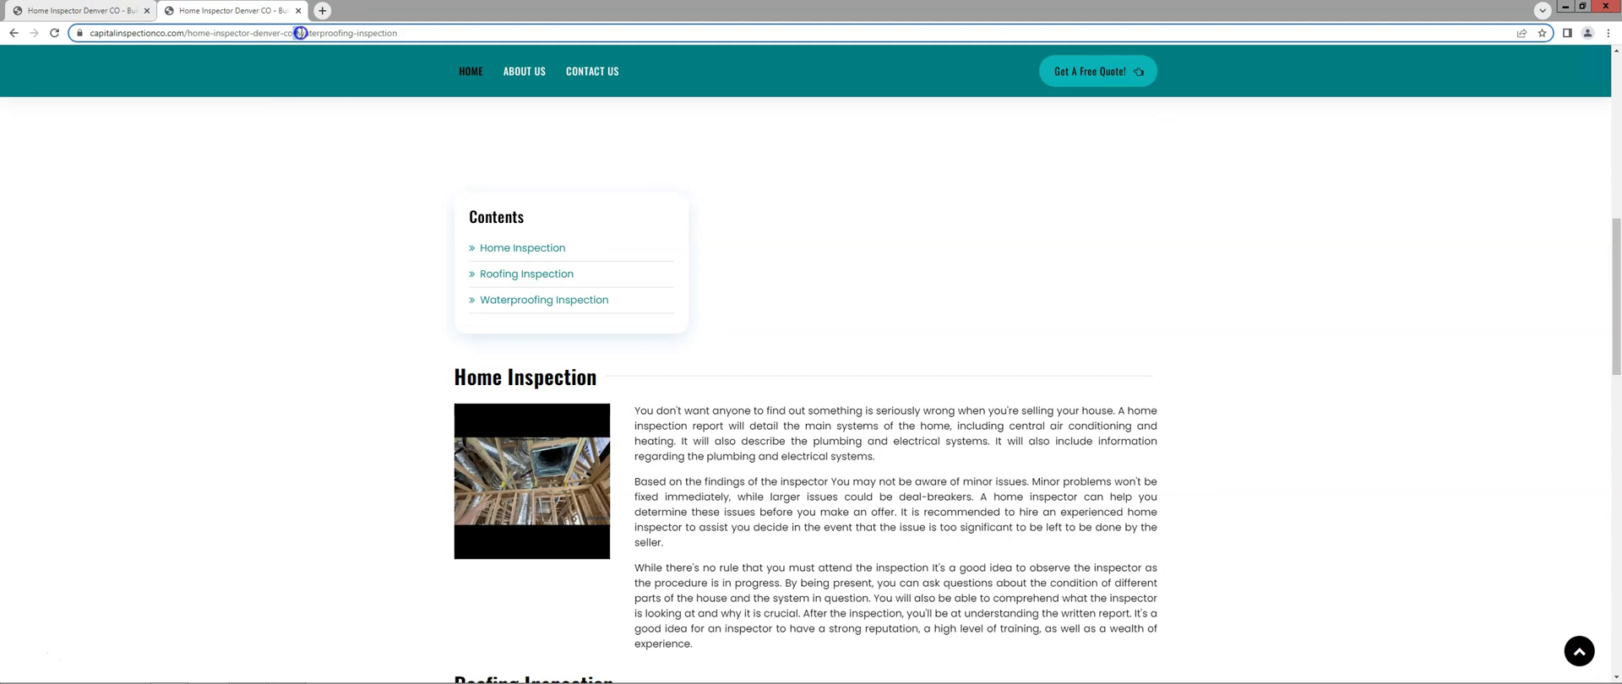
Step: Highlight the #waterproofing-inspection anchor and the page slug in the address bar
drag(297, 33, 408, 34)
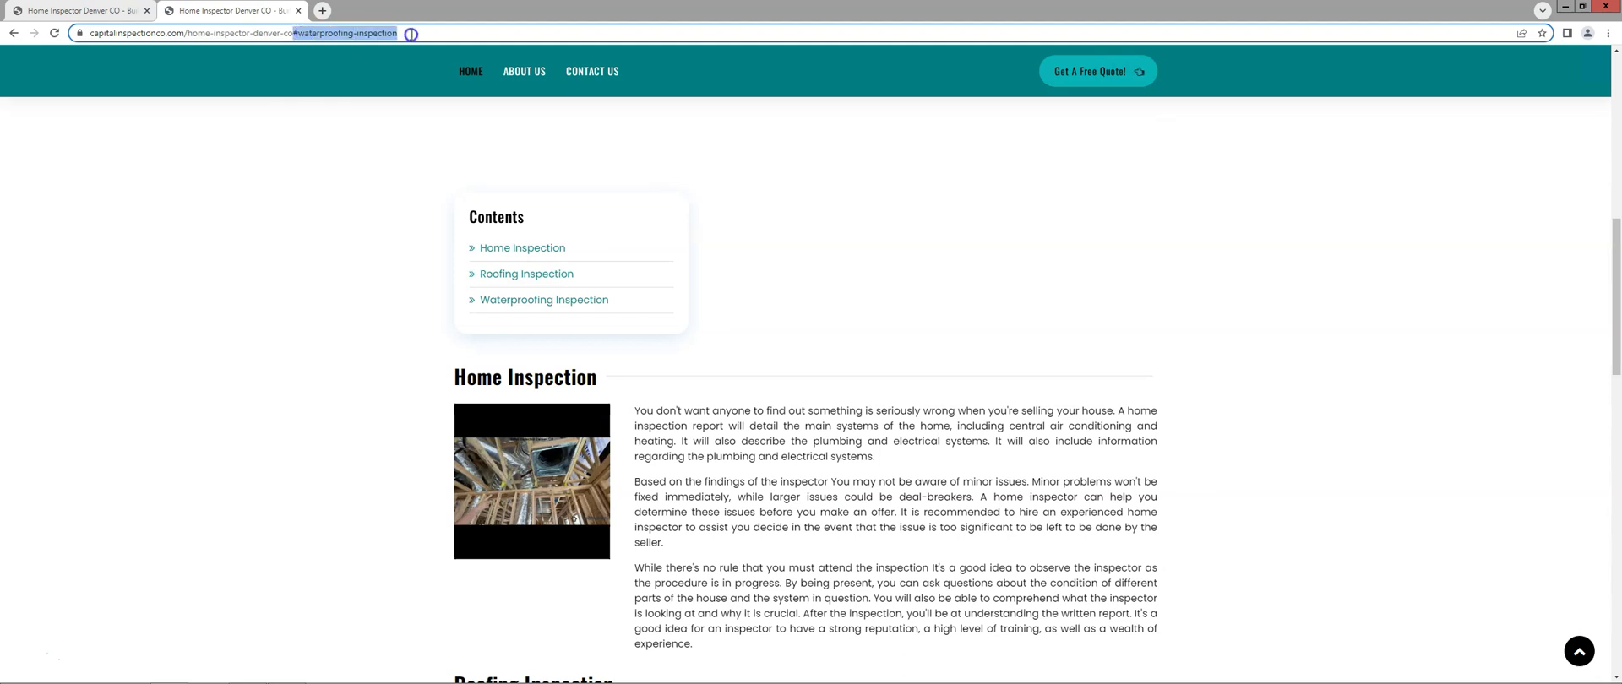
click(230, 34)
drag(229, 34, 313, 34)
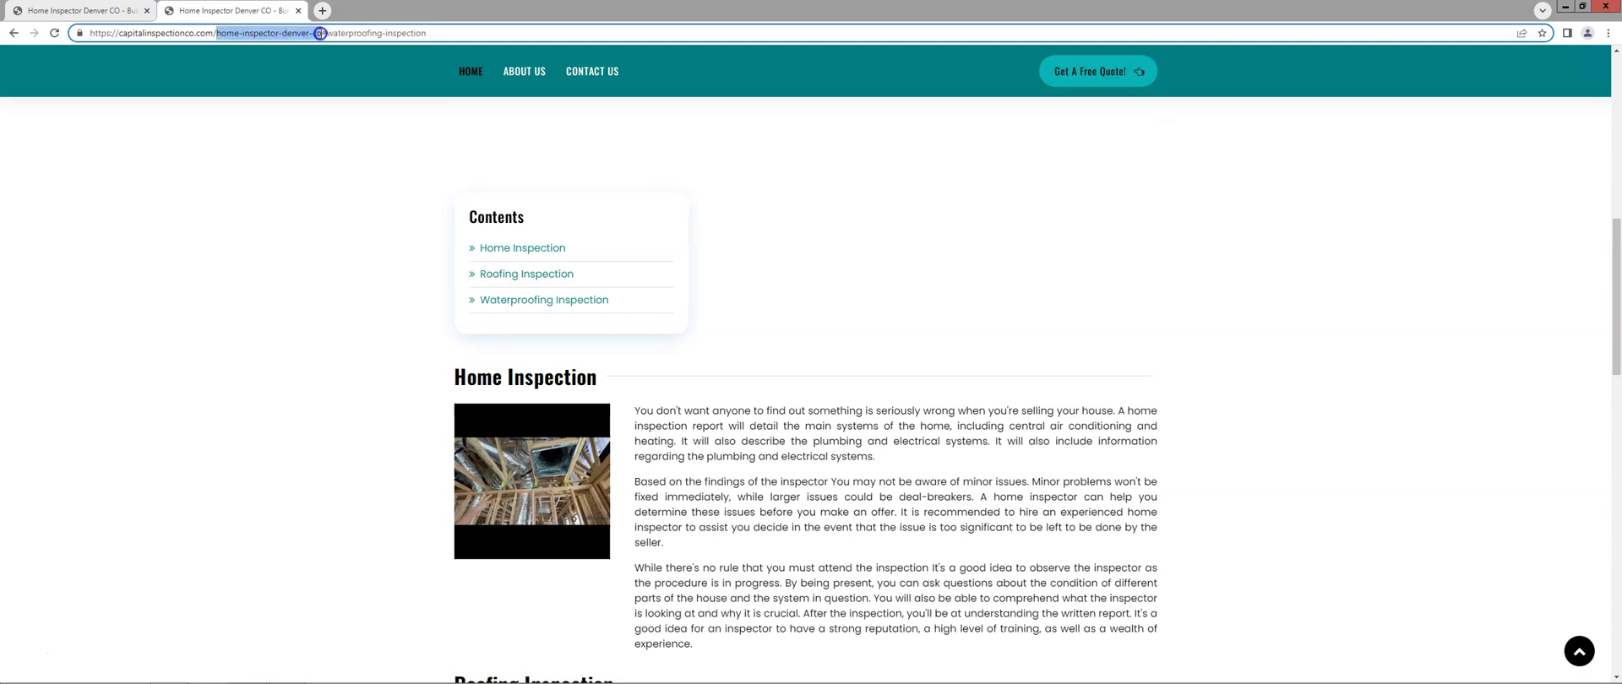
mouse_move(321, 34)
mouse_down()
mouse_move(429, 34)
mouse_move(89, 34)
mouse_up()
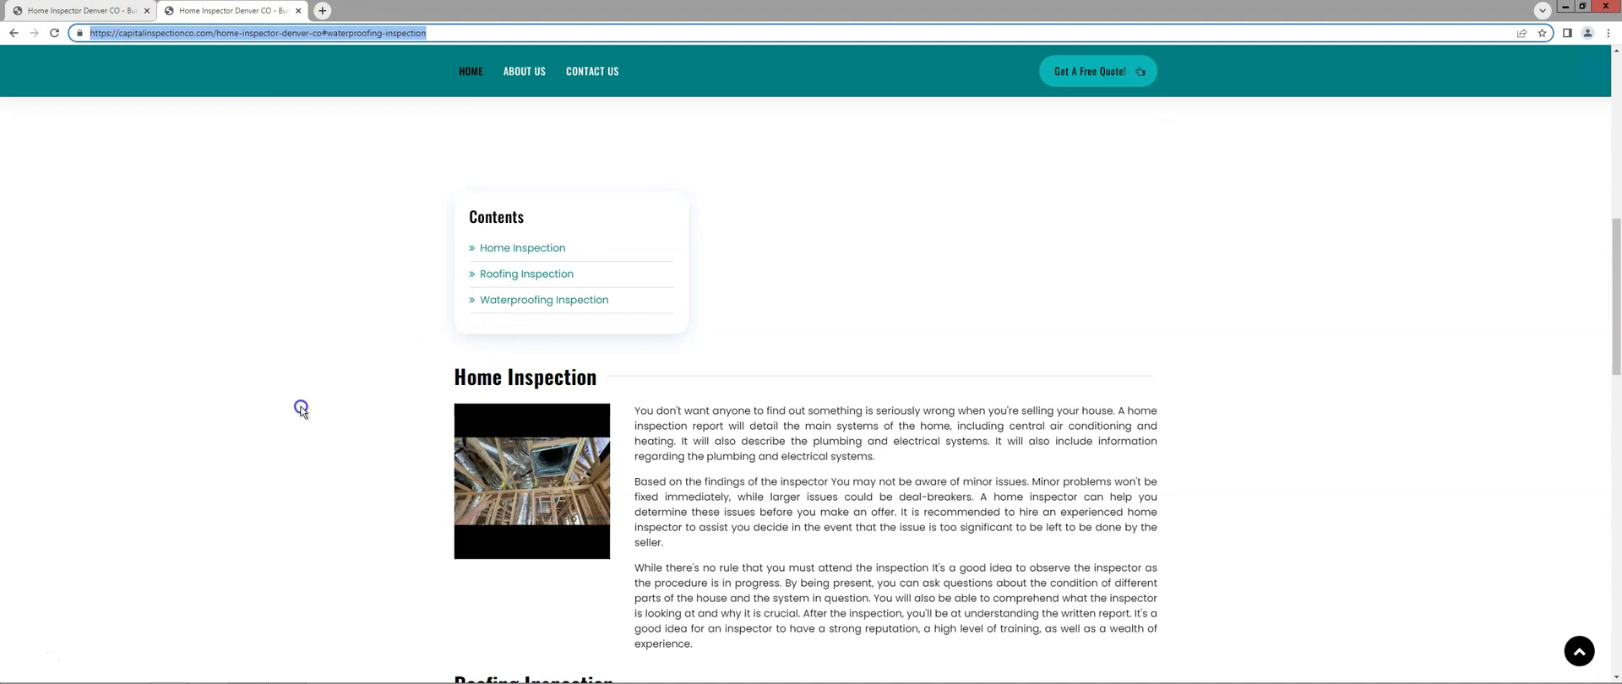
click(261, 436)
click(297, 34)
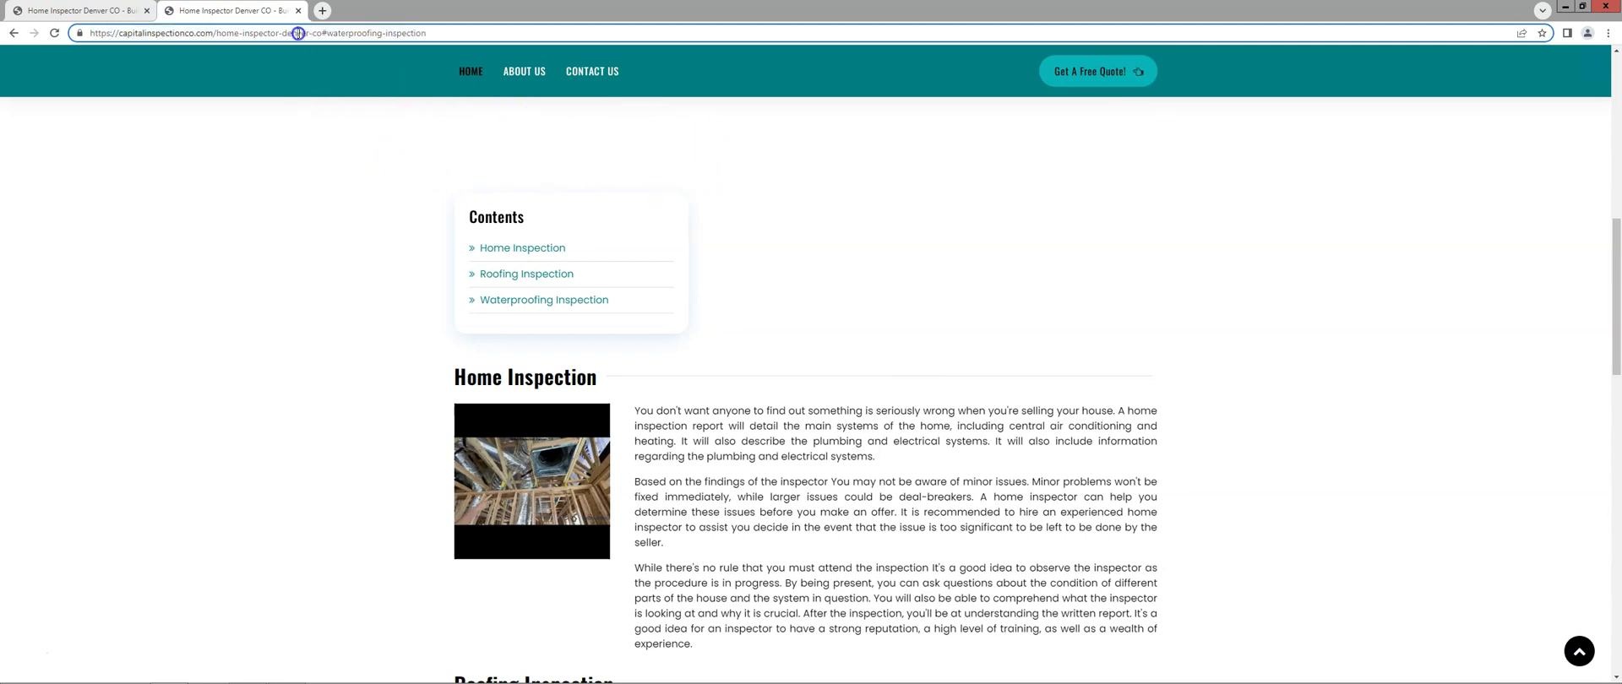
Step: Jump to Roofing Inspection, then go back through history to the Home Inspection page
click(551, 274)
scroll(651, 423, down, 5)
scroll(662, 434, down, 5)
scroll(642, 446, up, 5)
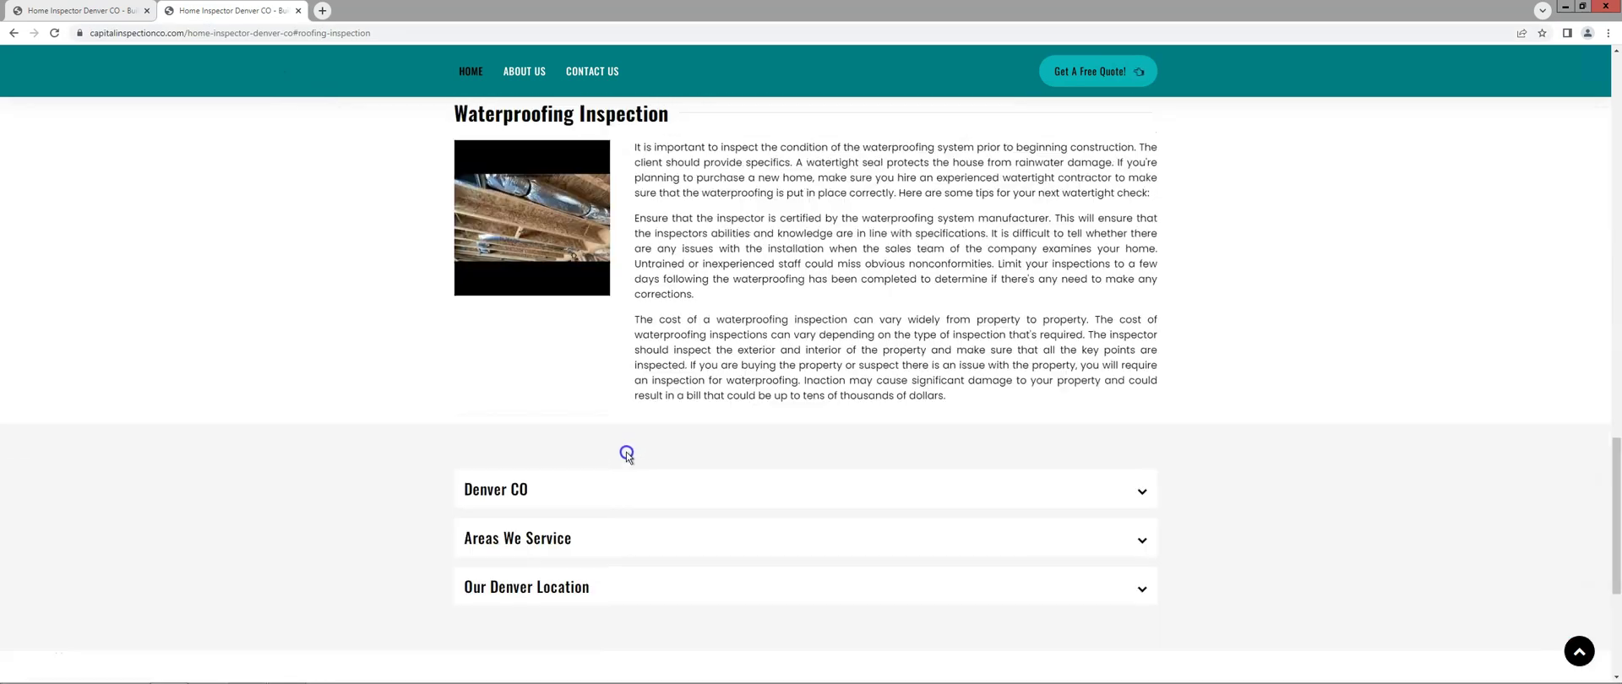
scroll(623, 453, up, 5)
scroll(104, 113, up, 4)
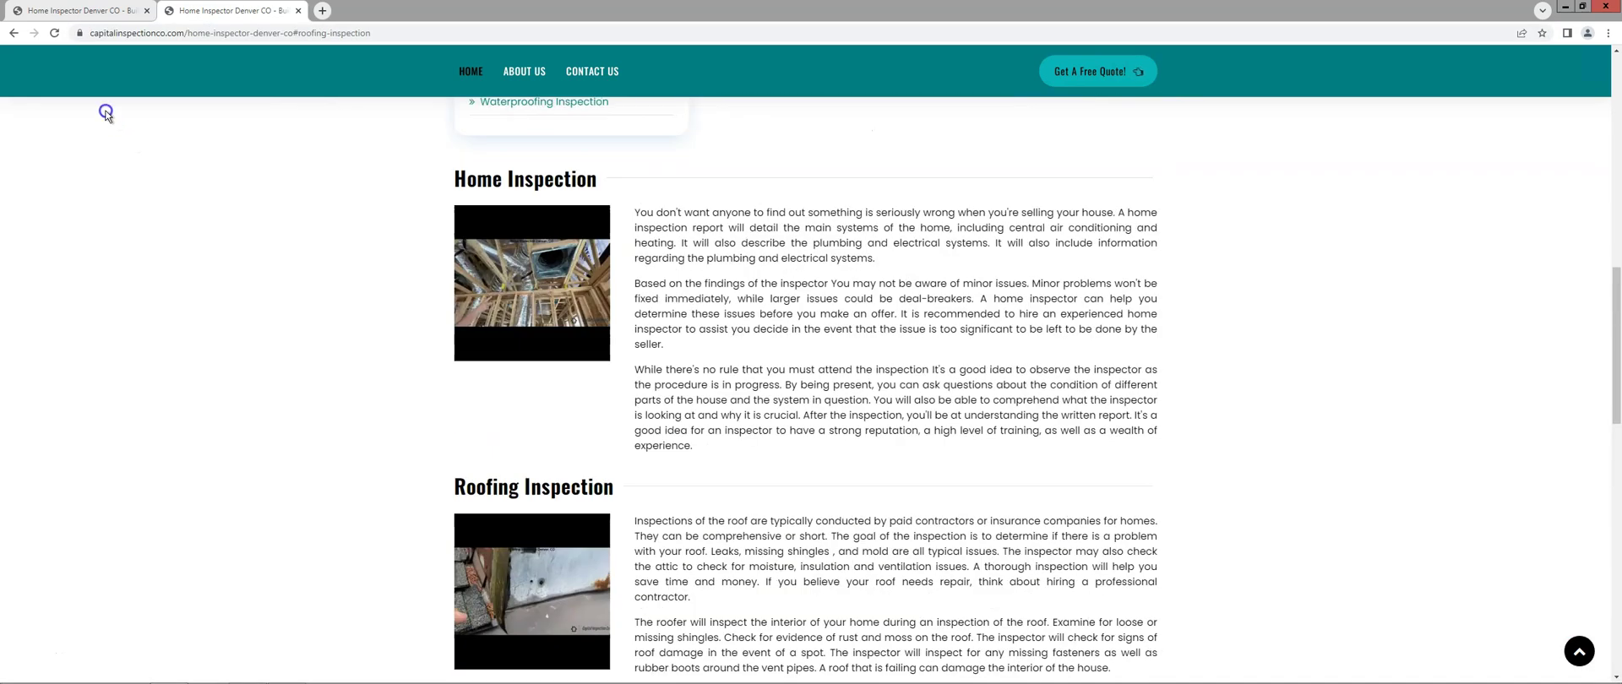
right_click(13, 33)
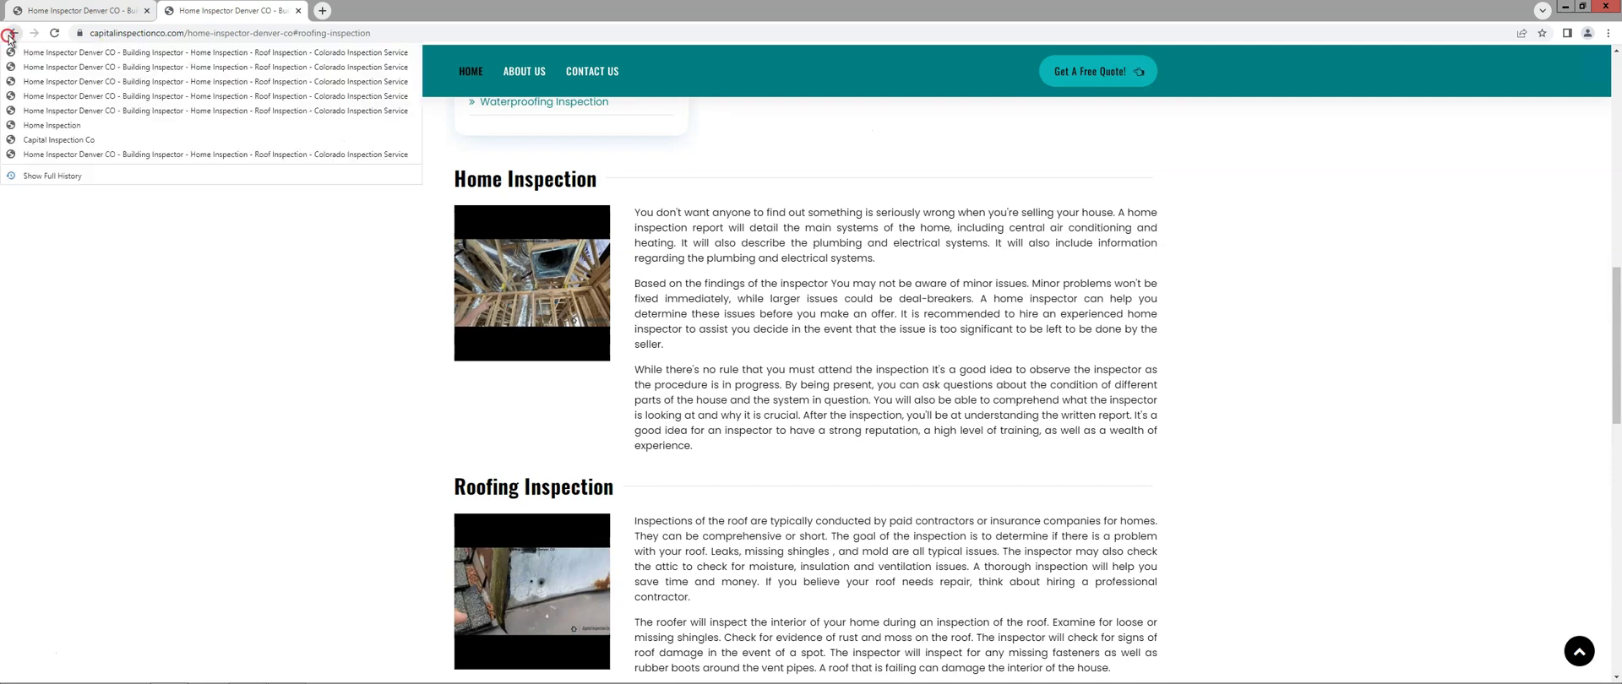
click(47, 125)
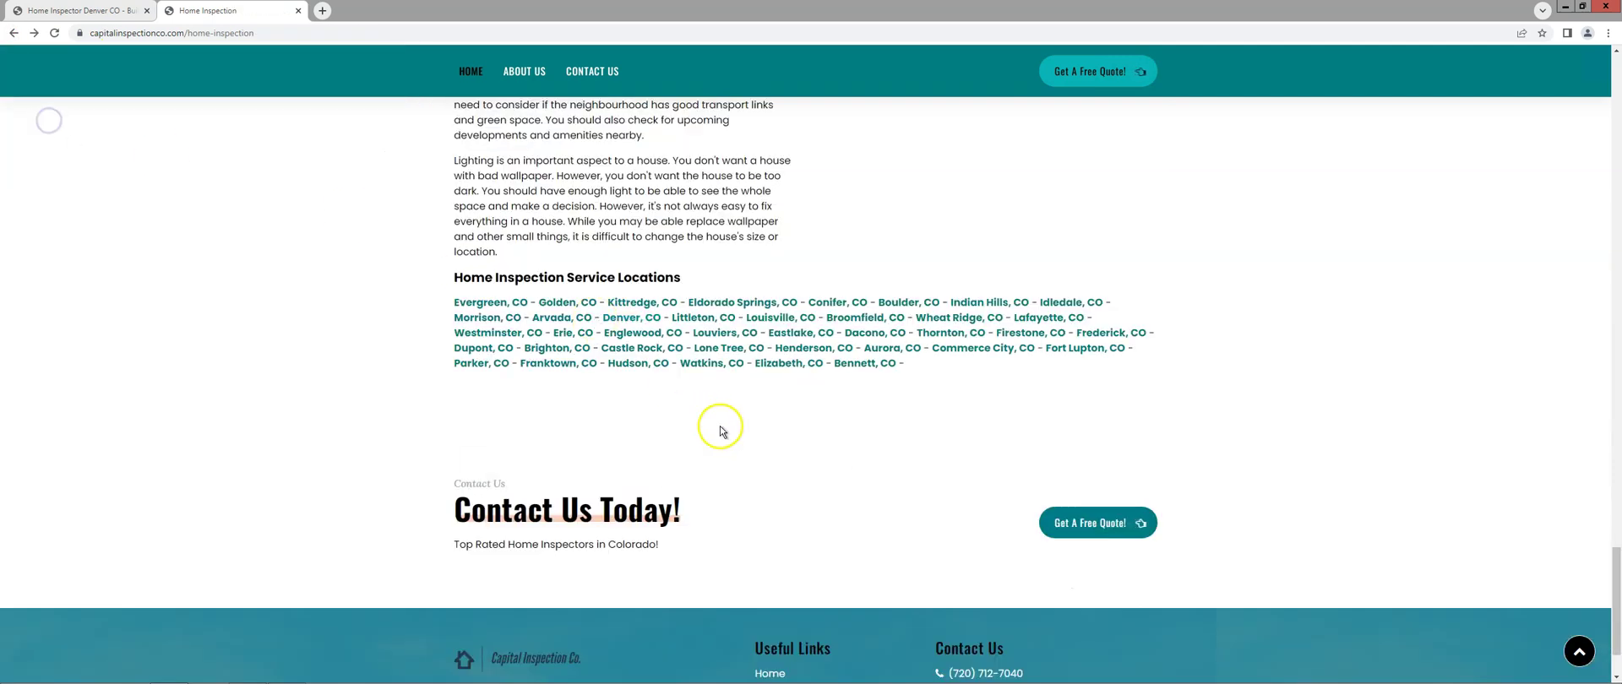
Step: Open the Commerce City, CO location page and jump to its Home Inspection section
click(992, 358)
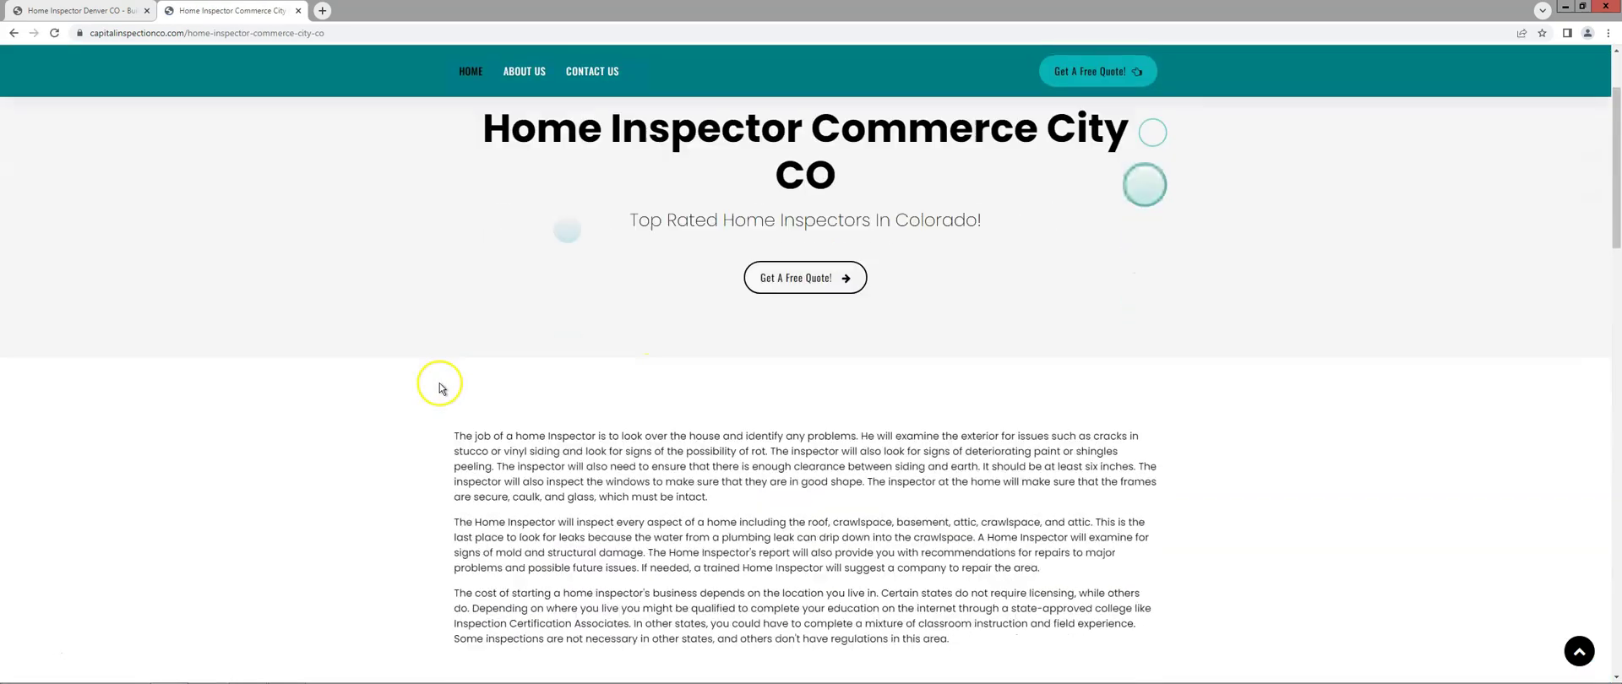
scroll(439, 388, down, 5)
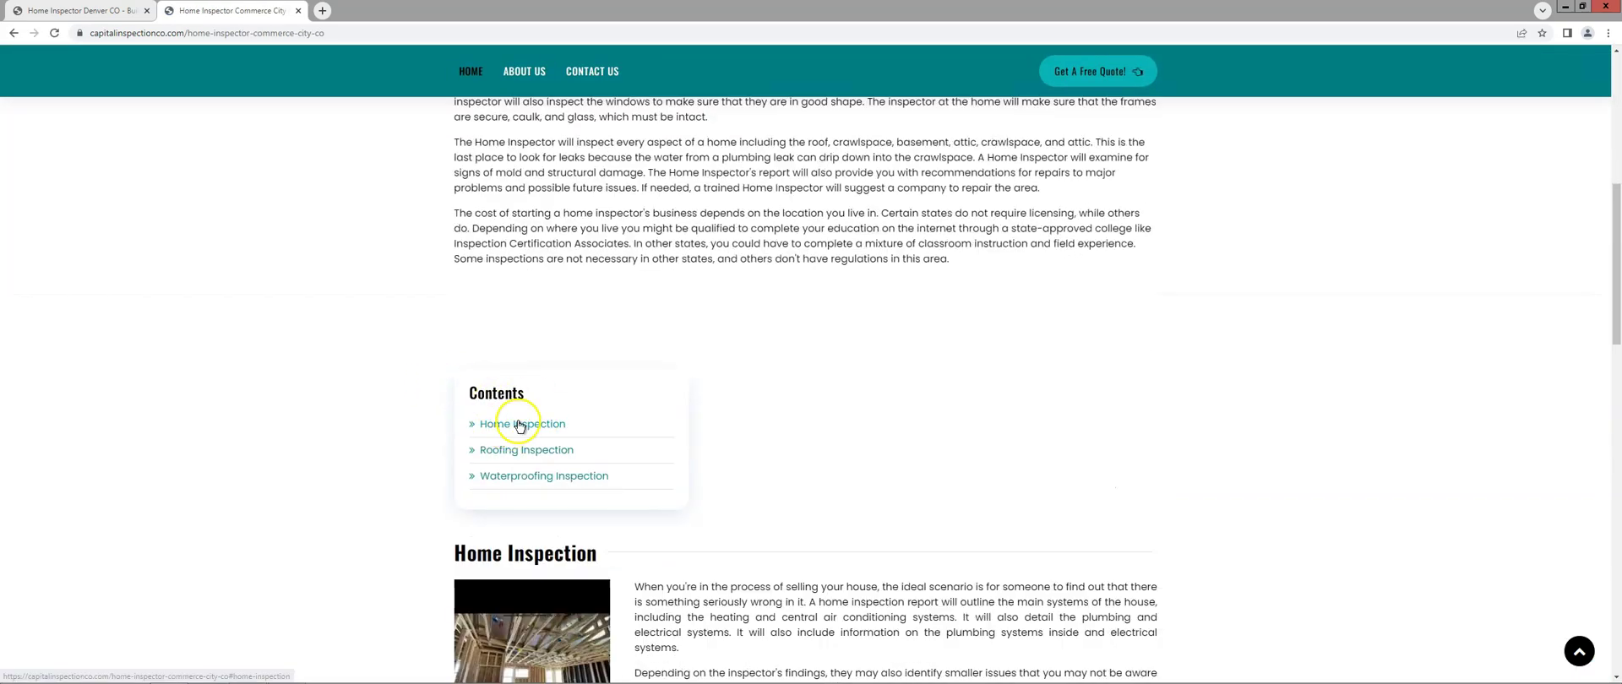
click(519, 425)
scroll(519, 427, down, 3)
scroll(519, 427, up, 3)
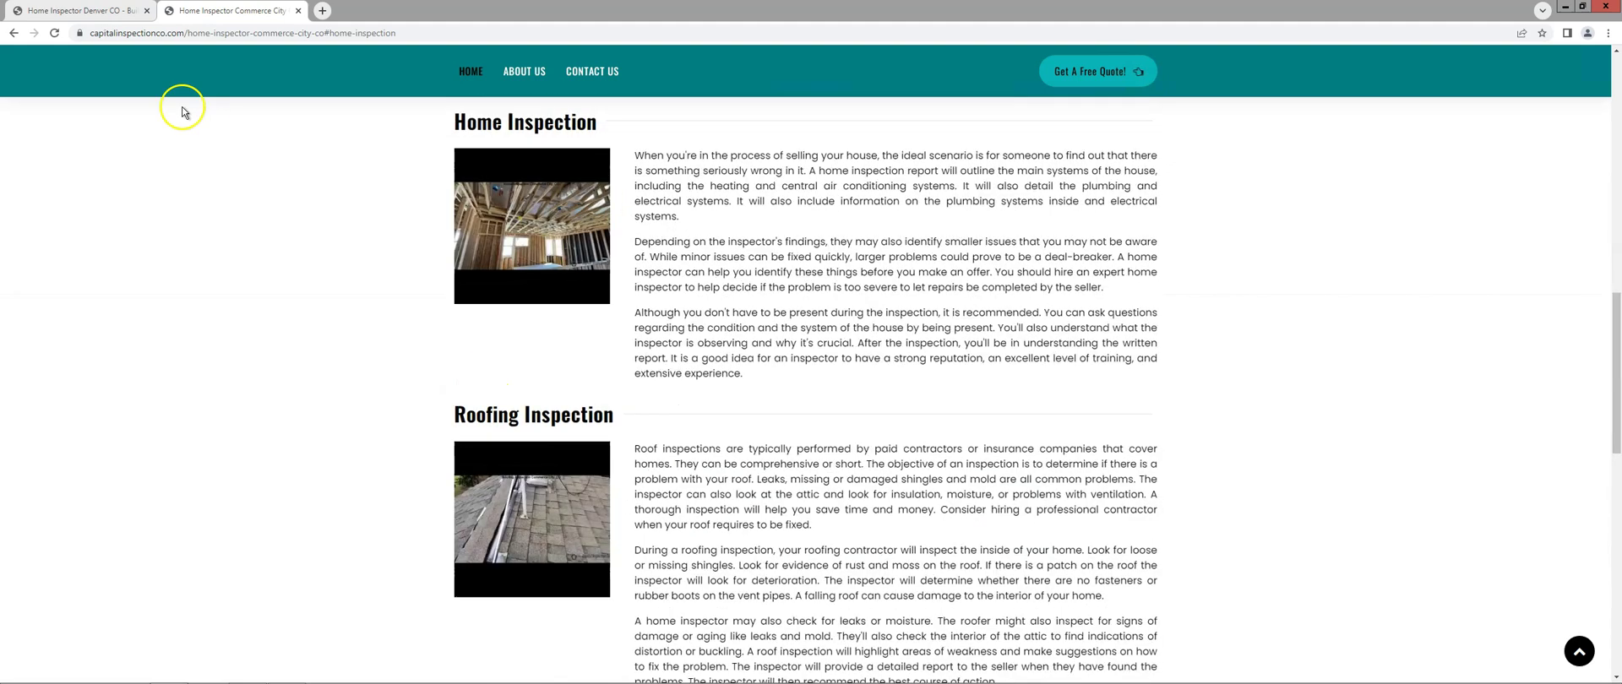
Step: Go back twice to the Home Inspection page, scroll to its top, and close that tab
click(13, 33)
click(13, 33)
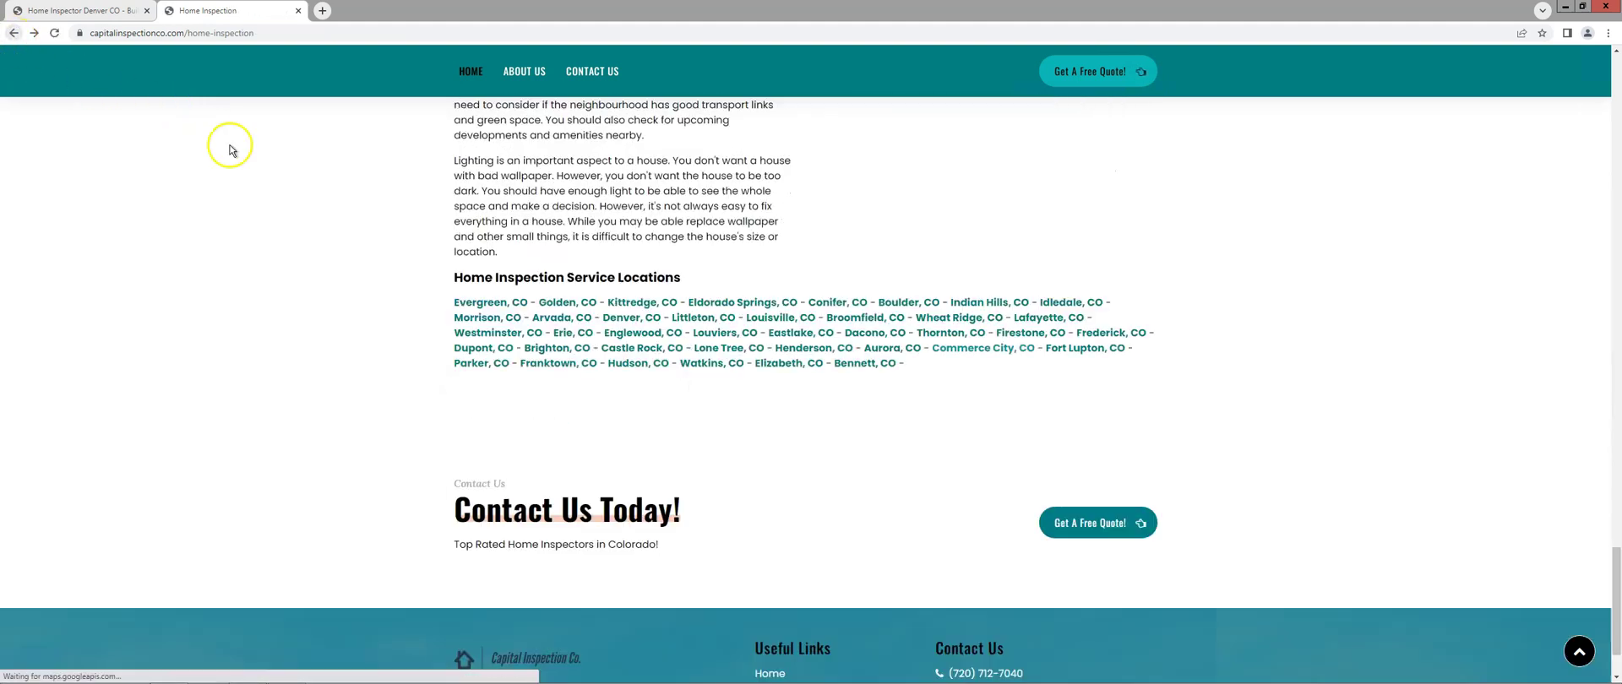
scroll(747, 528, up, 5)
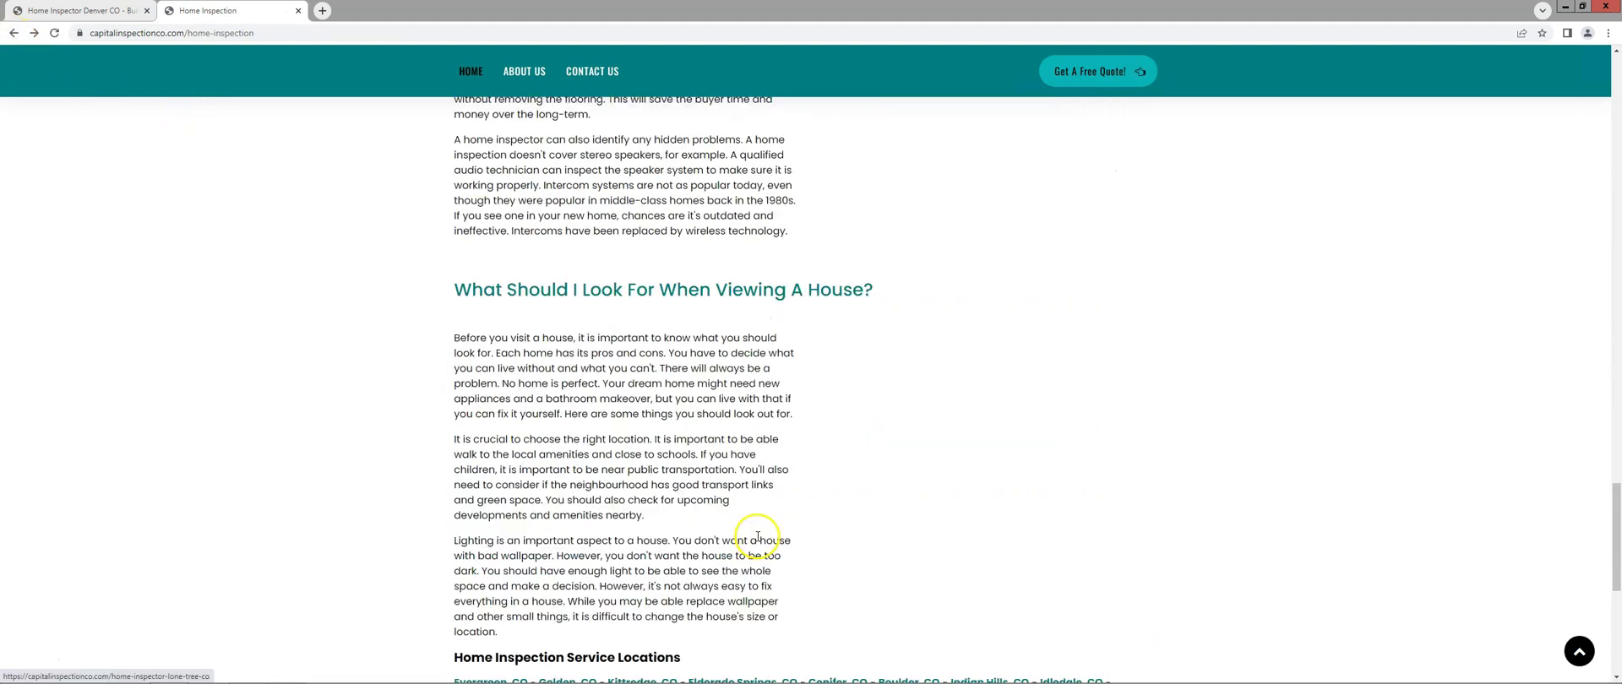
scroll(758, 538, up, 5)
scroll(750, 533, up, 5)
scroll(744, 543, up, 4)
scroll(727, 549, up, 2)
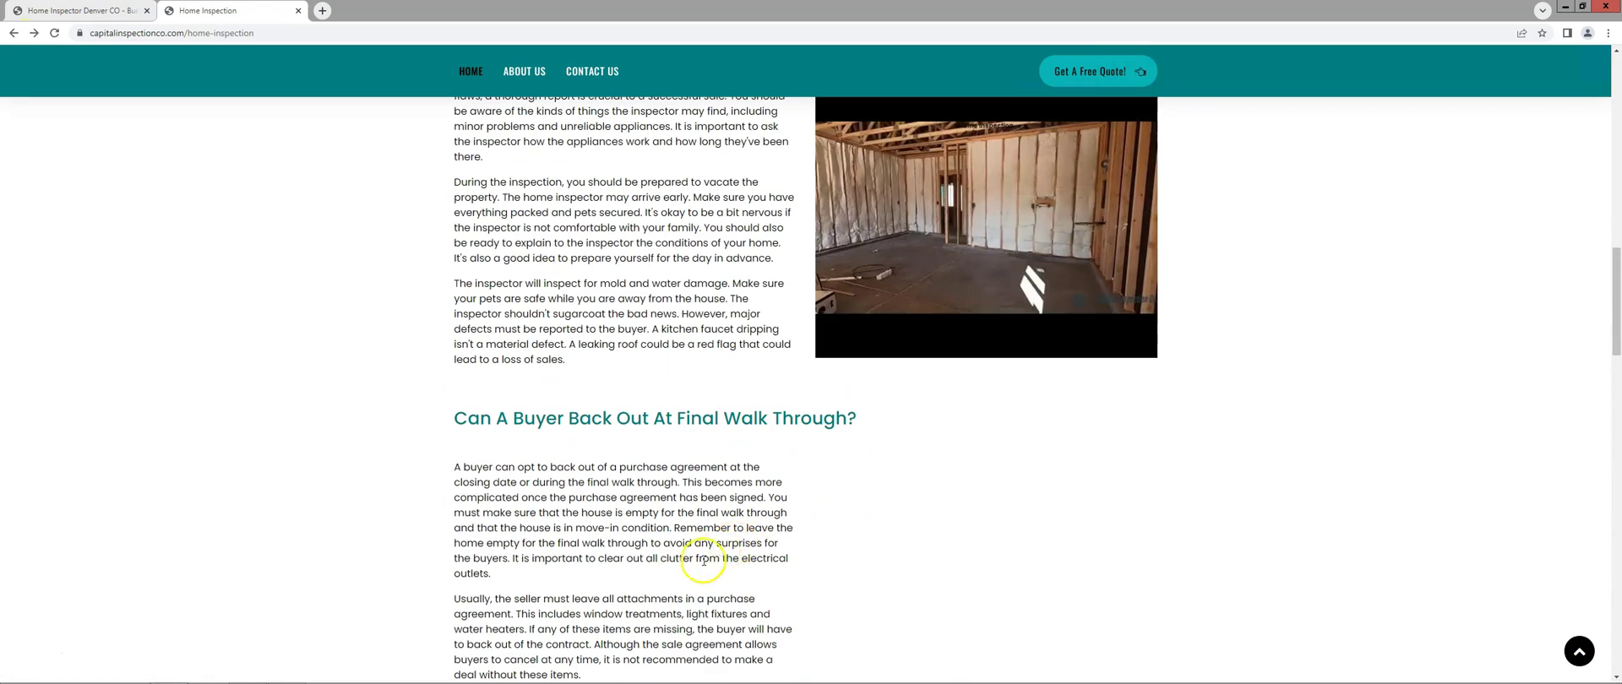
scroll(702, 560, up, 3)
scroll(676, 557, up, 2)
scroll(665, 555, up, 3)
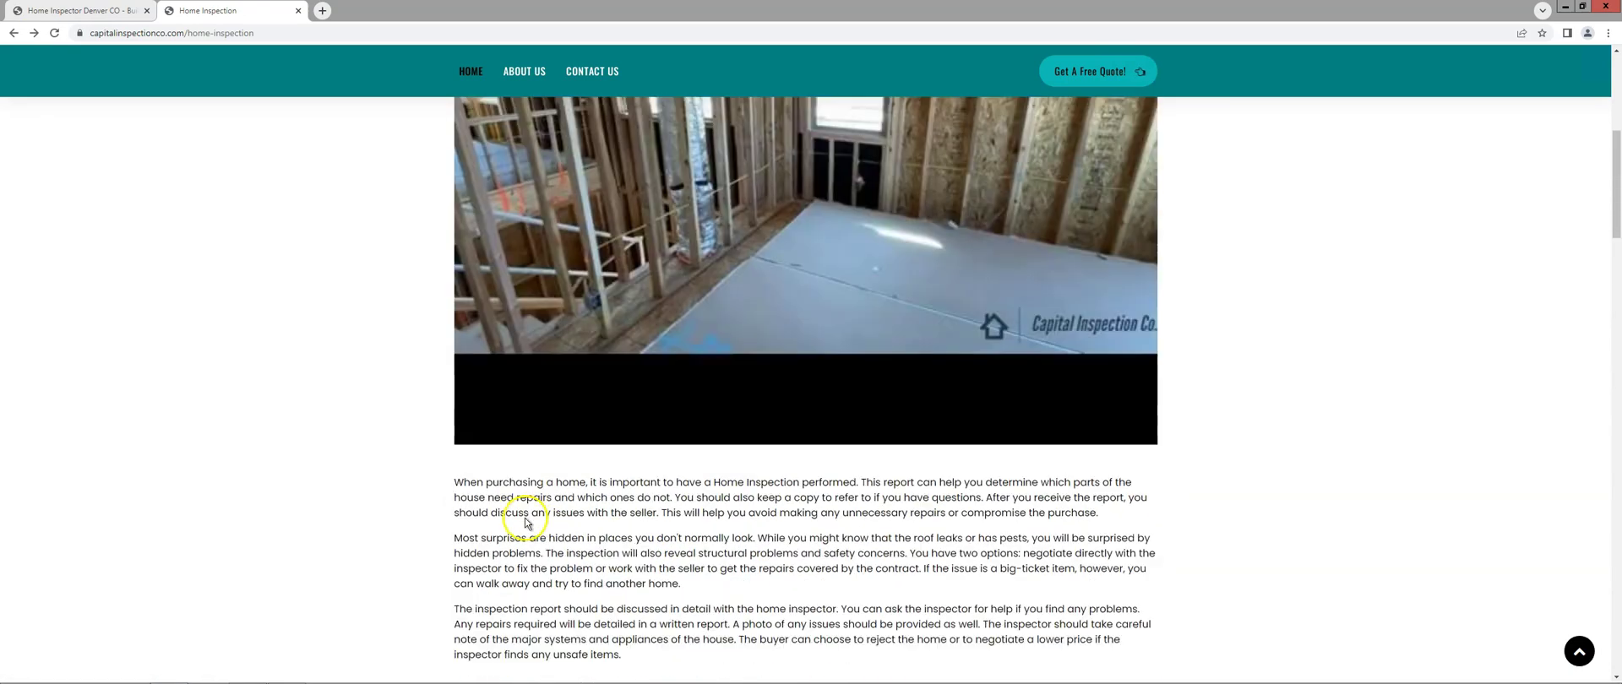
key(ctrl+w)
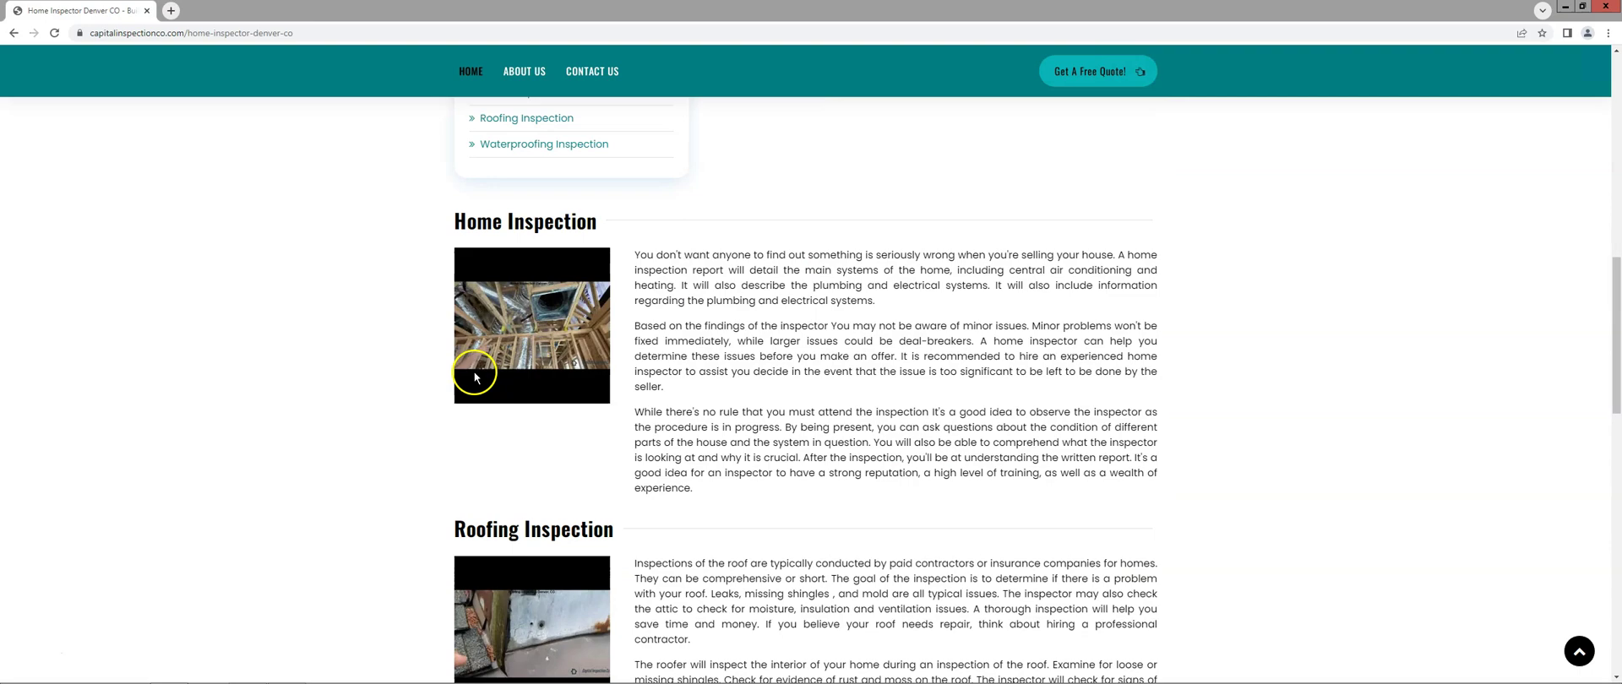
Step: Scroll the Denver CO page past Waterproofing Inspection to the Denver CO and Areas We Service sections
scroll(482, 380, down, 1)
scroll(490, 383, down, 1)
scroll(490, 384, down, 2)
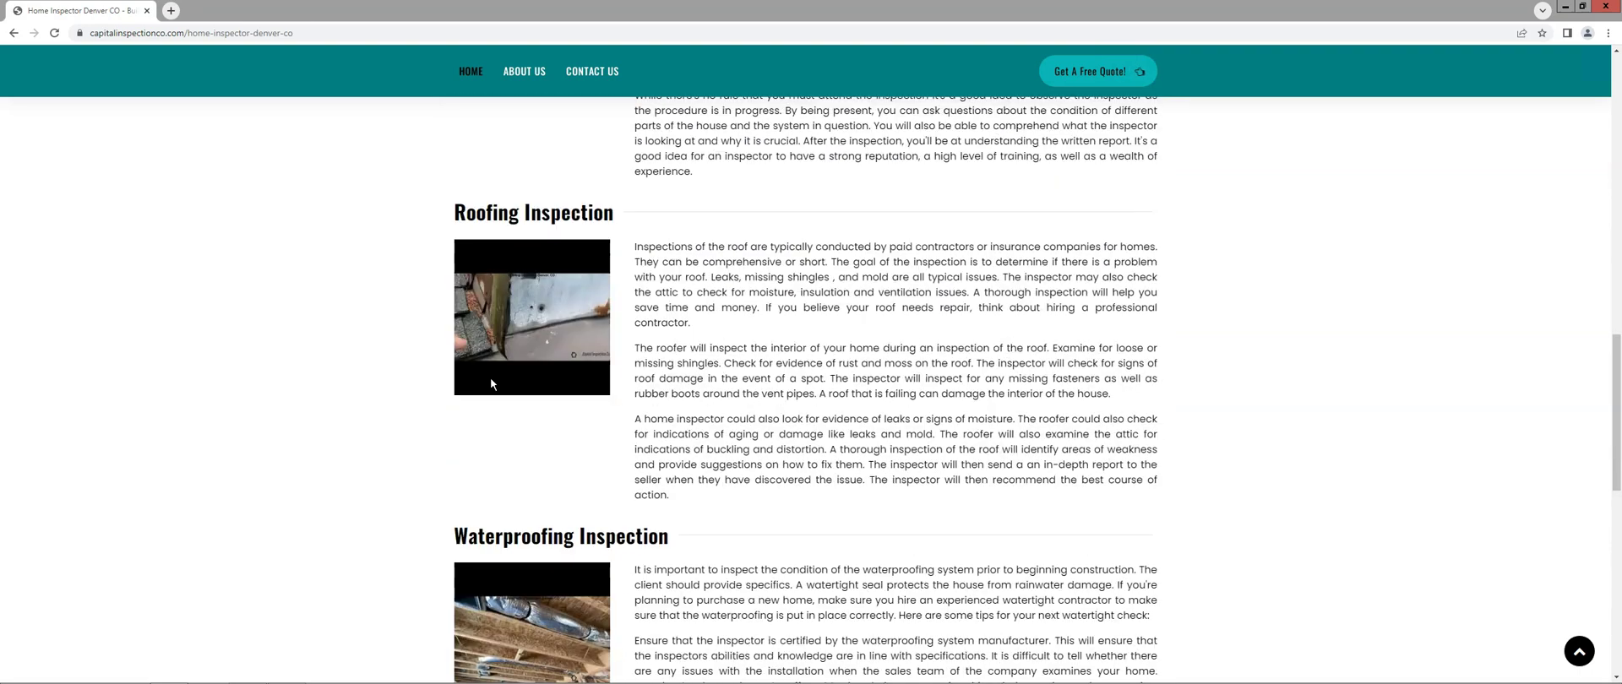
scroll(490, 383, down, 1)
scroll(490, 383, down, 2)
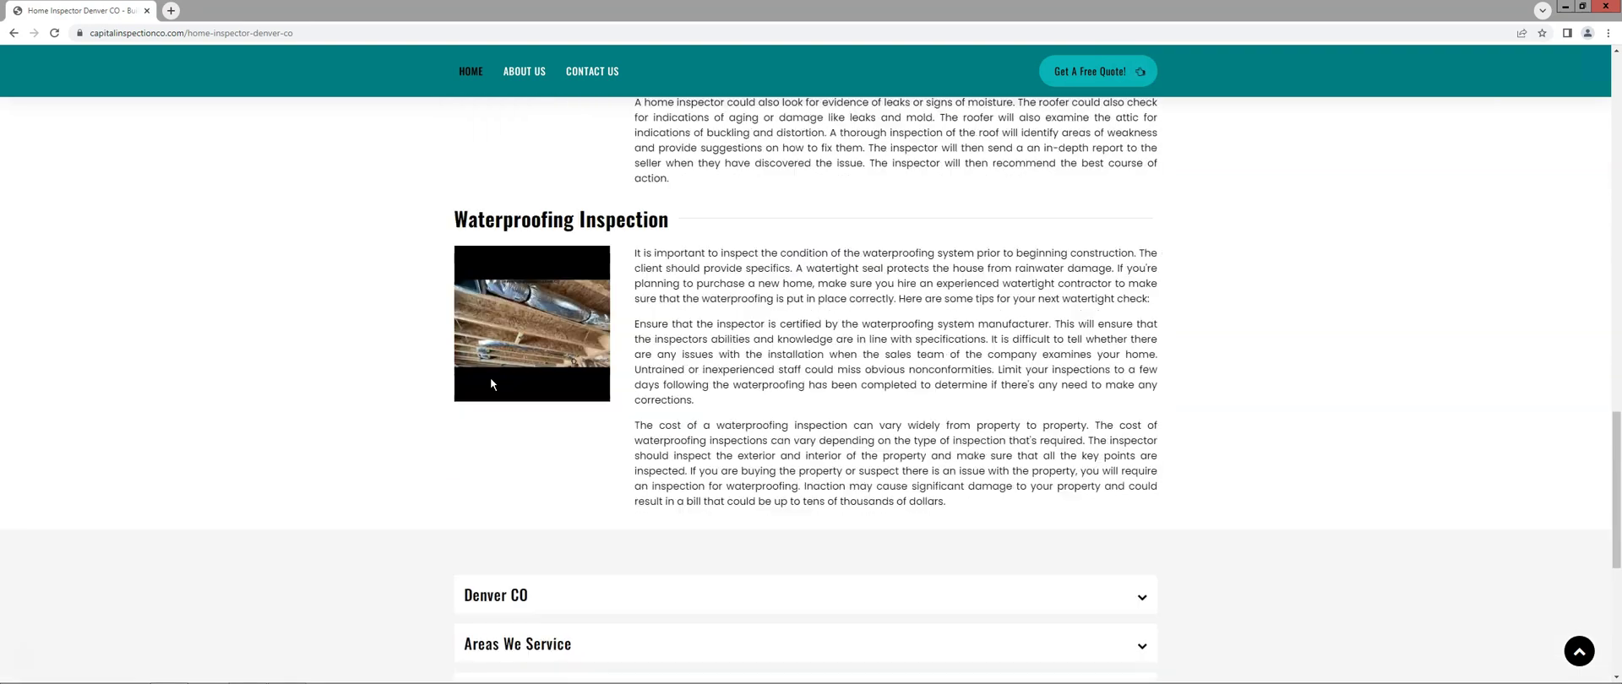
scroll(491, 383, down, 1)
scroll(493, 384, down, 1)
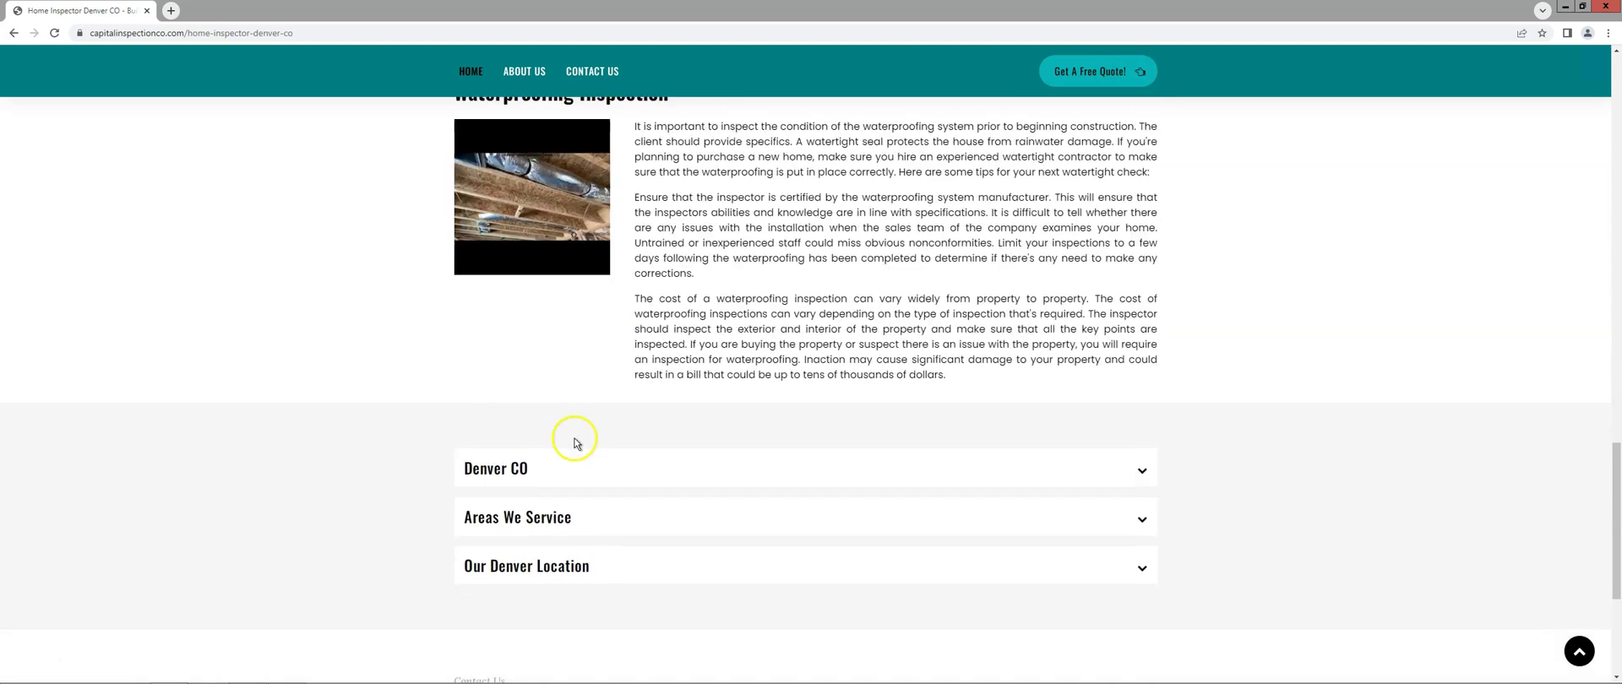
Step: Expand the Denver CO section and scroll through its text and map
click(523, 470)
scroll(361, 346, down, 1)
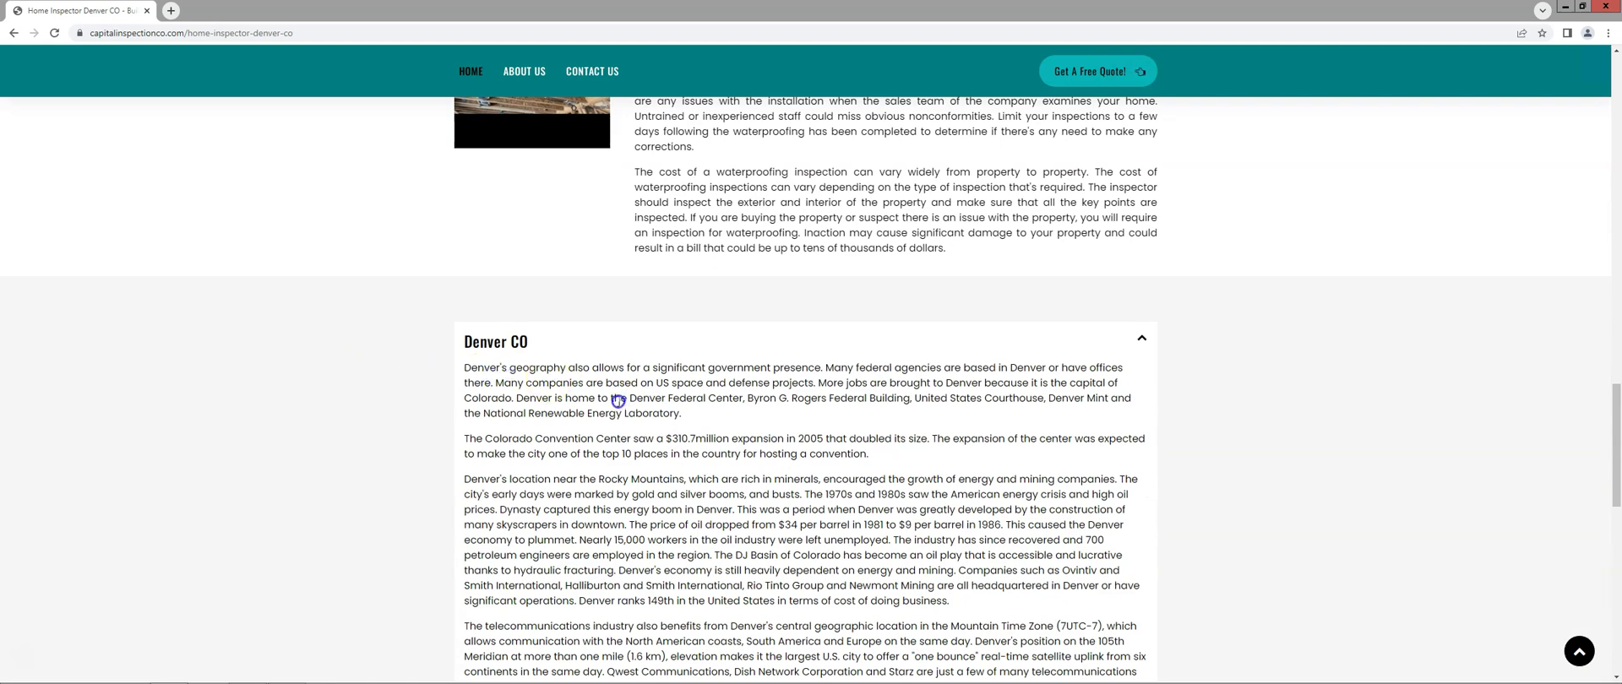
scroll(501, 403, down, 1)
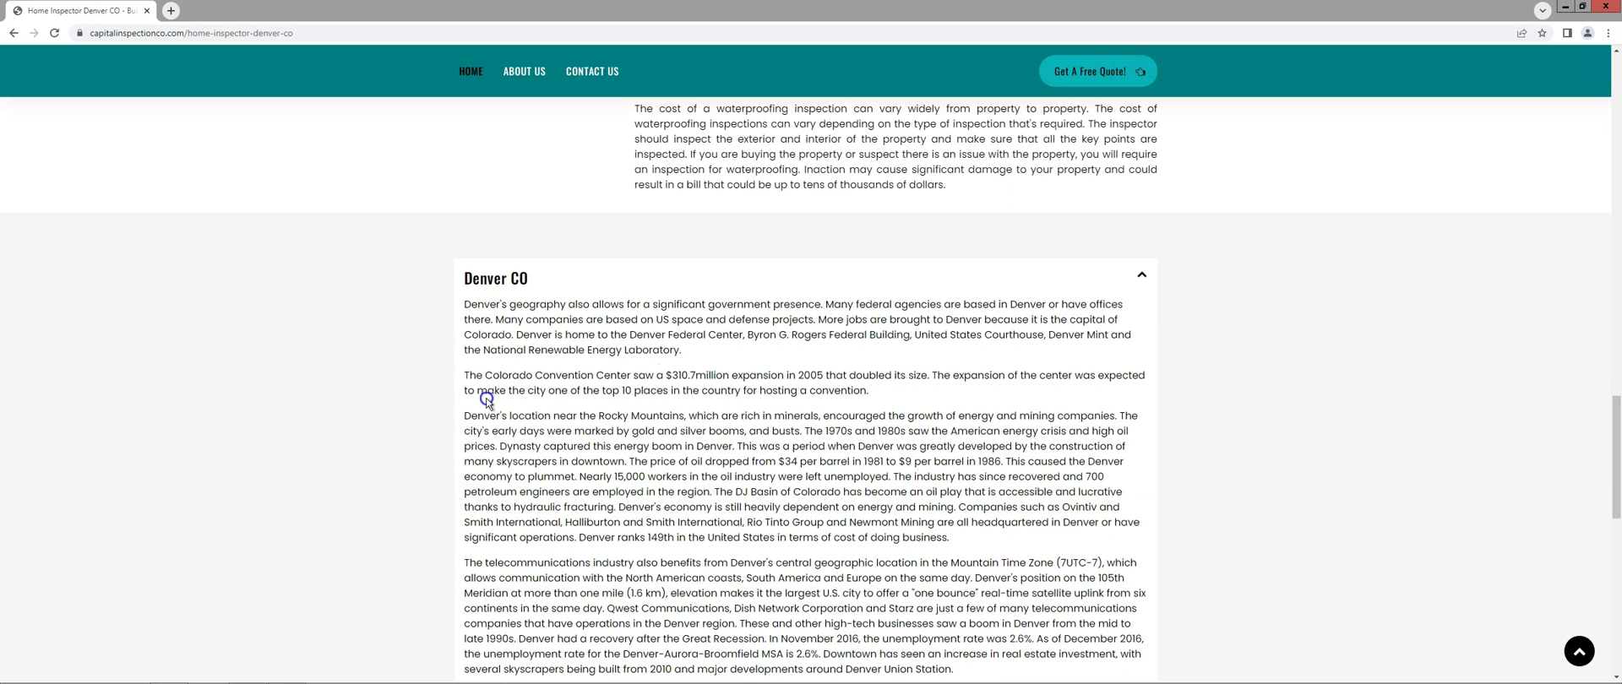
scroll(439, 391, down, 2)
scroll(439, 388, down, 1)
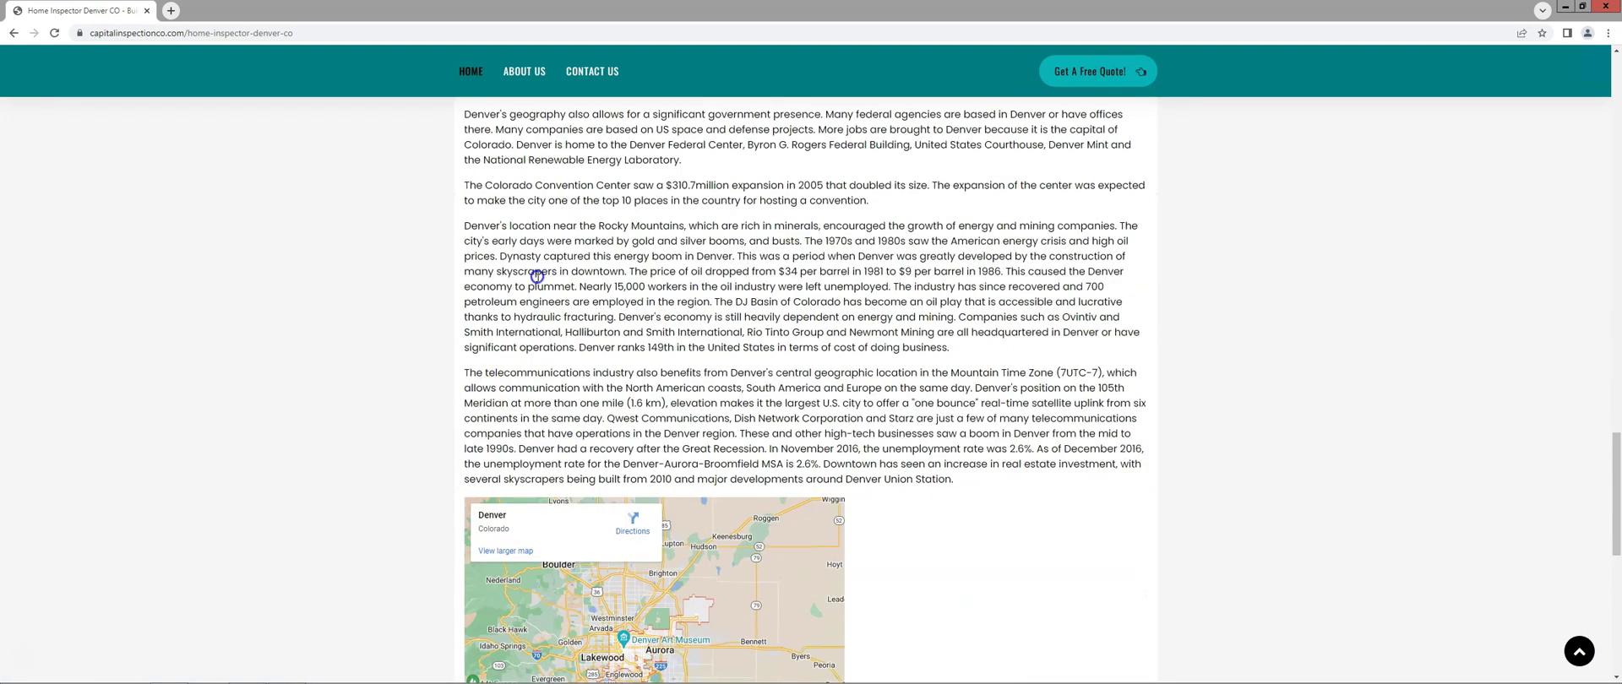
scroll(562, 282, up, 1)
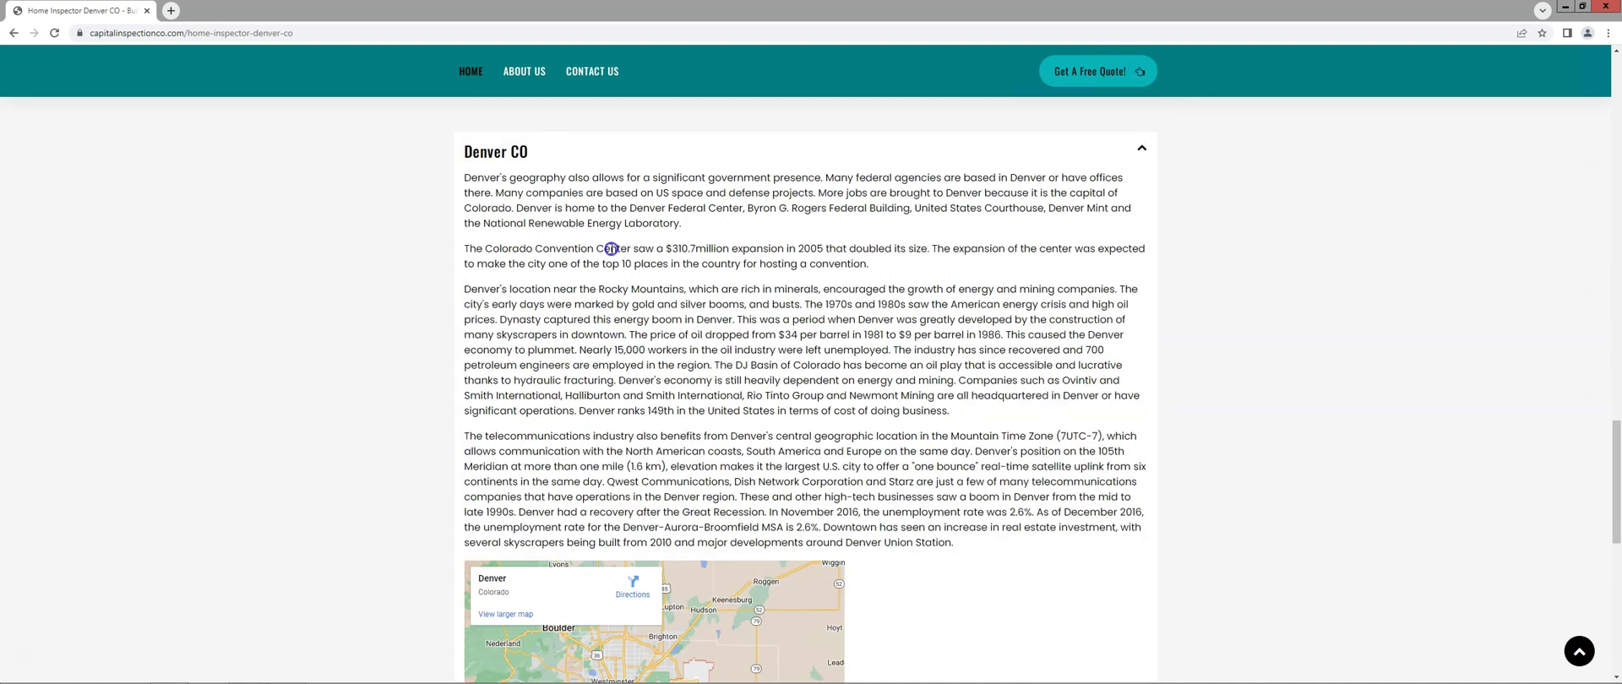
scroll(393, 316, down, 10)
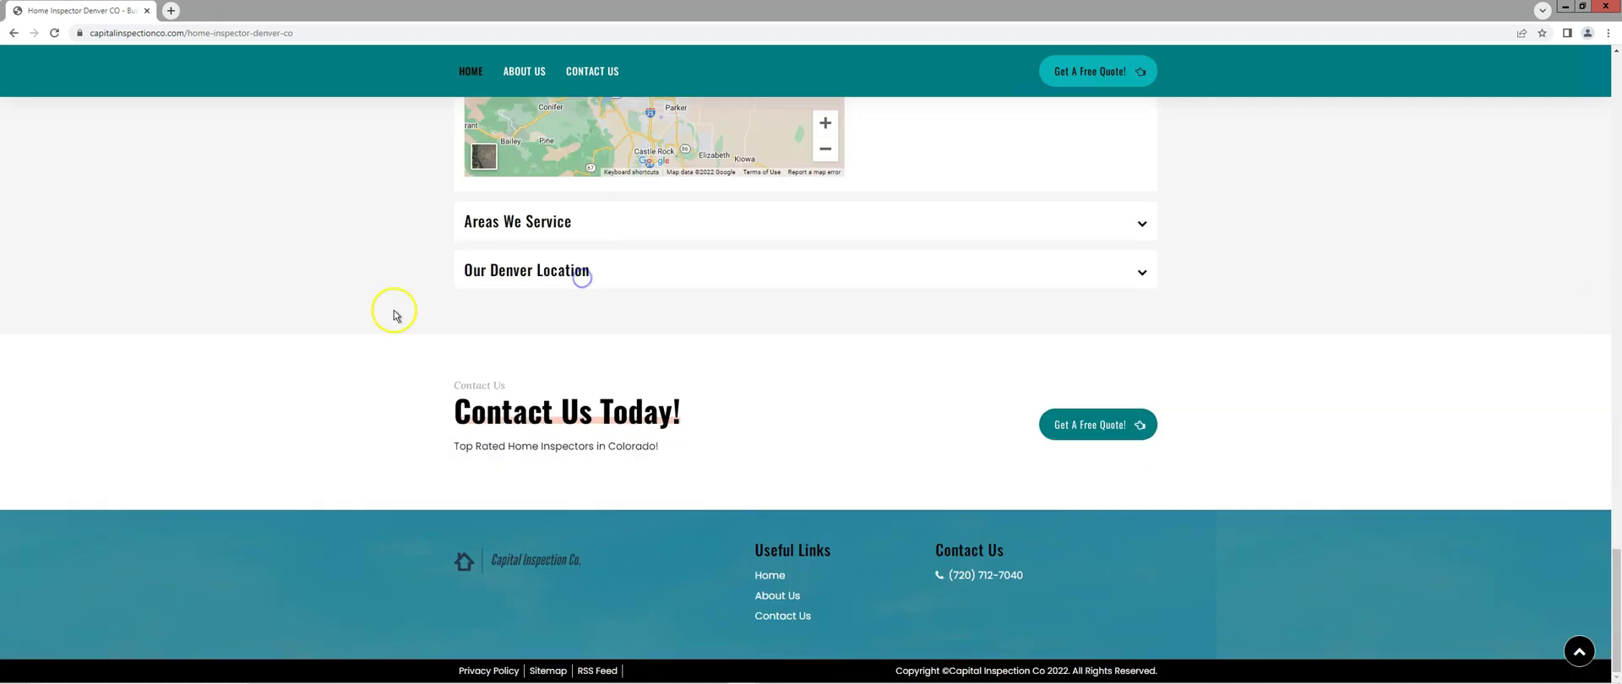
scroll(397, 321, up, 4)
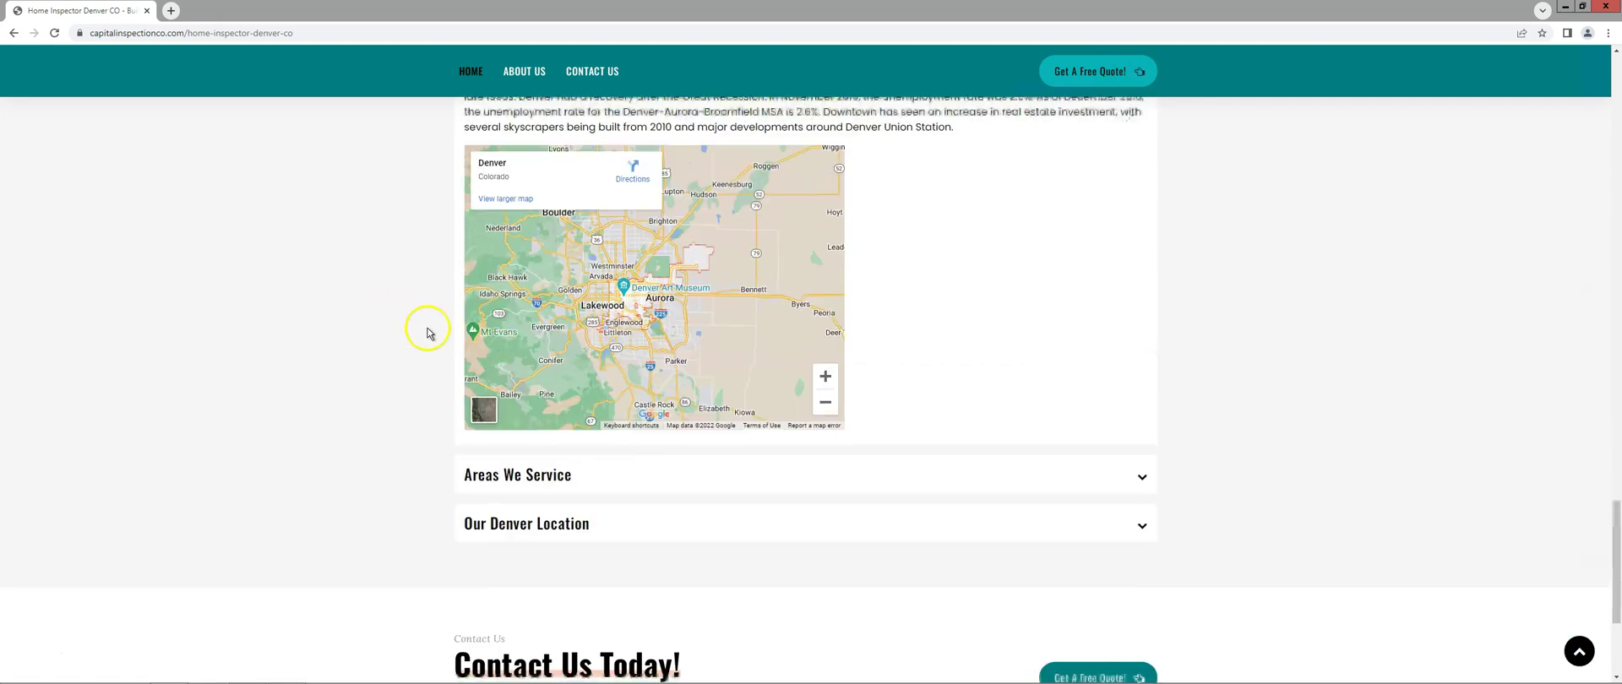
Step: Expand and collapse Areas We Service and Our Denver Location, selecting the Denver address and phone
click(545, 484)
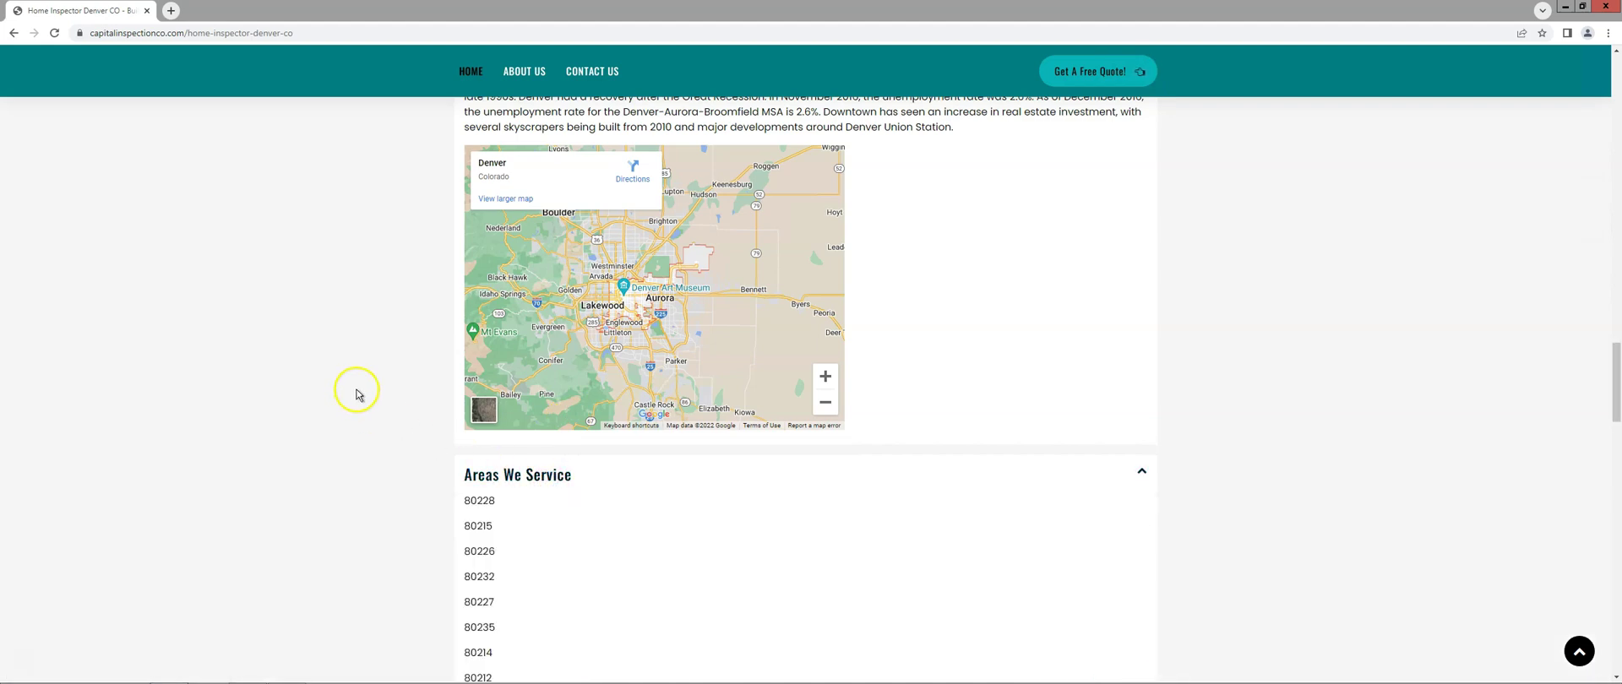
scroll(355, 393, down, 3)
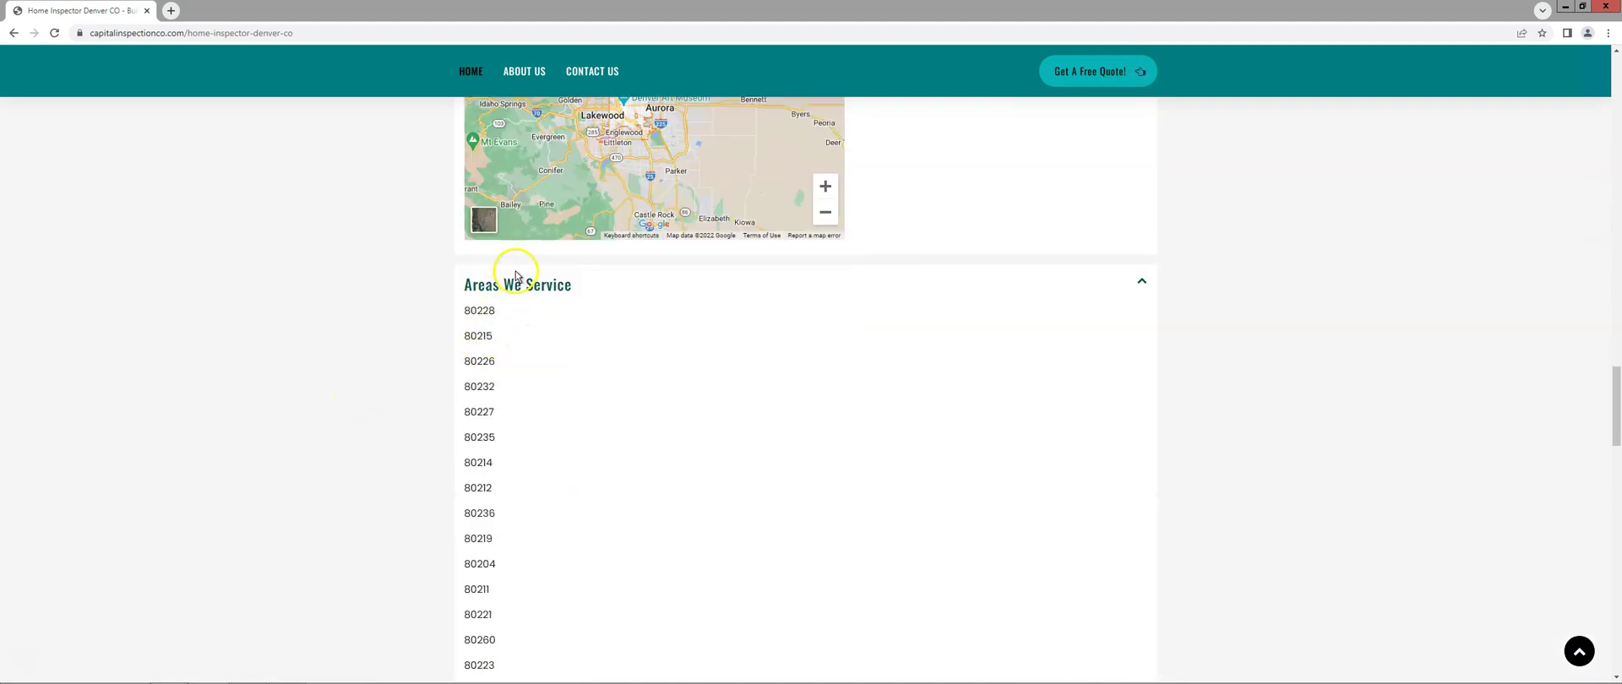
click(483, 294)
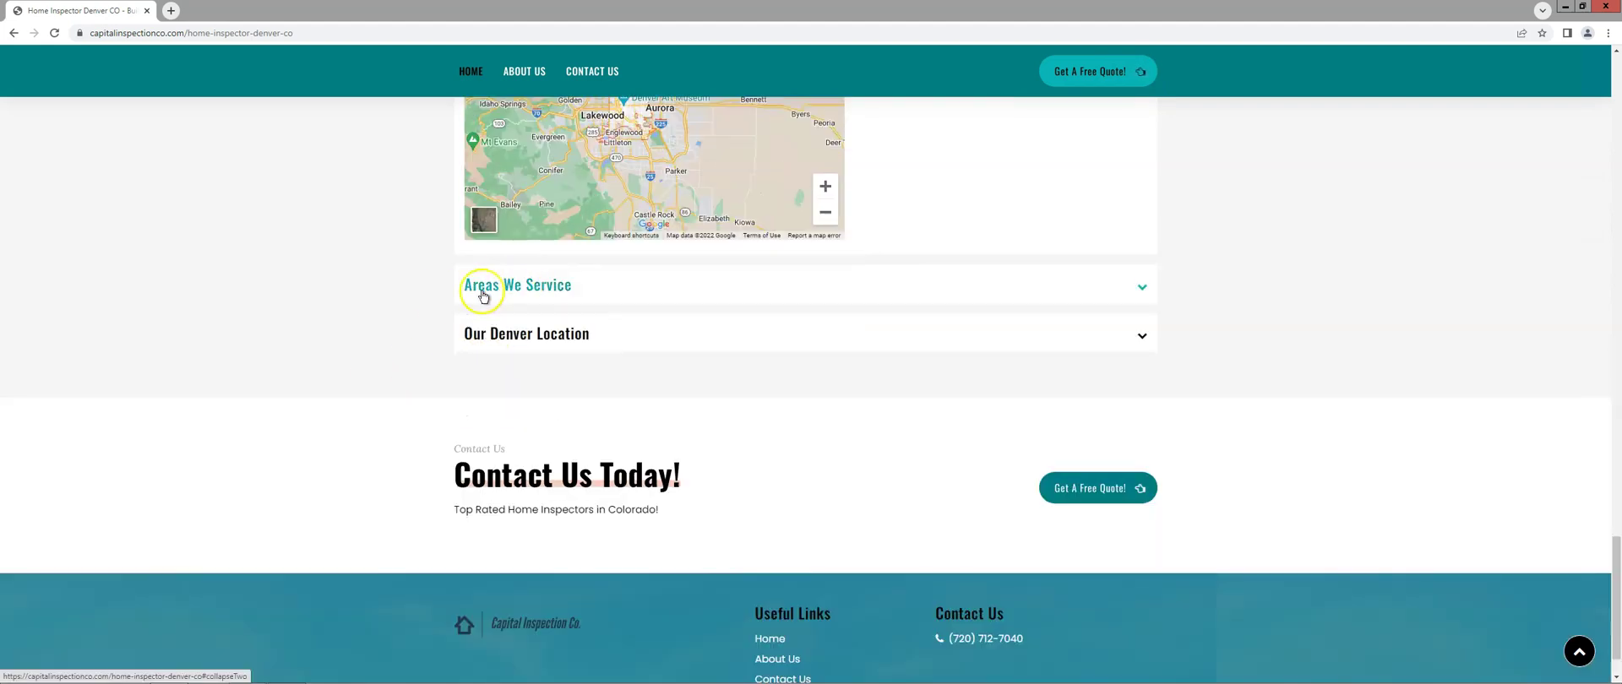
click(542, 337)
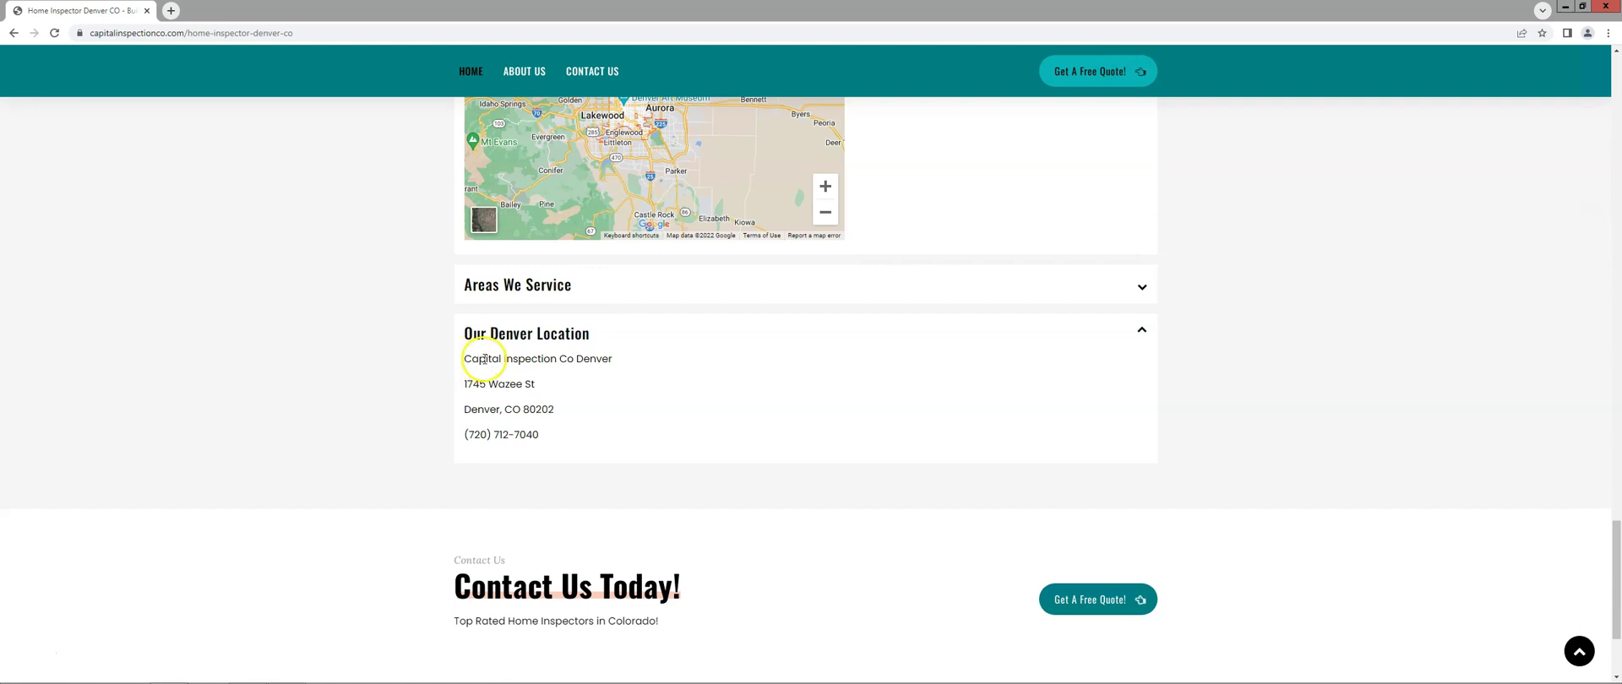
drag(464, 358, 538, 433)
click(1138, 337)
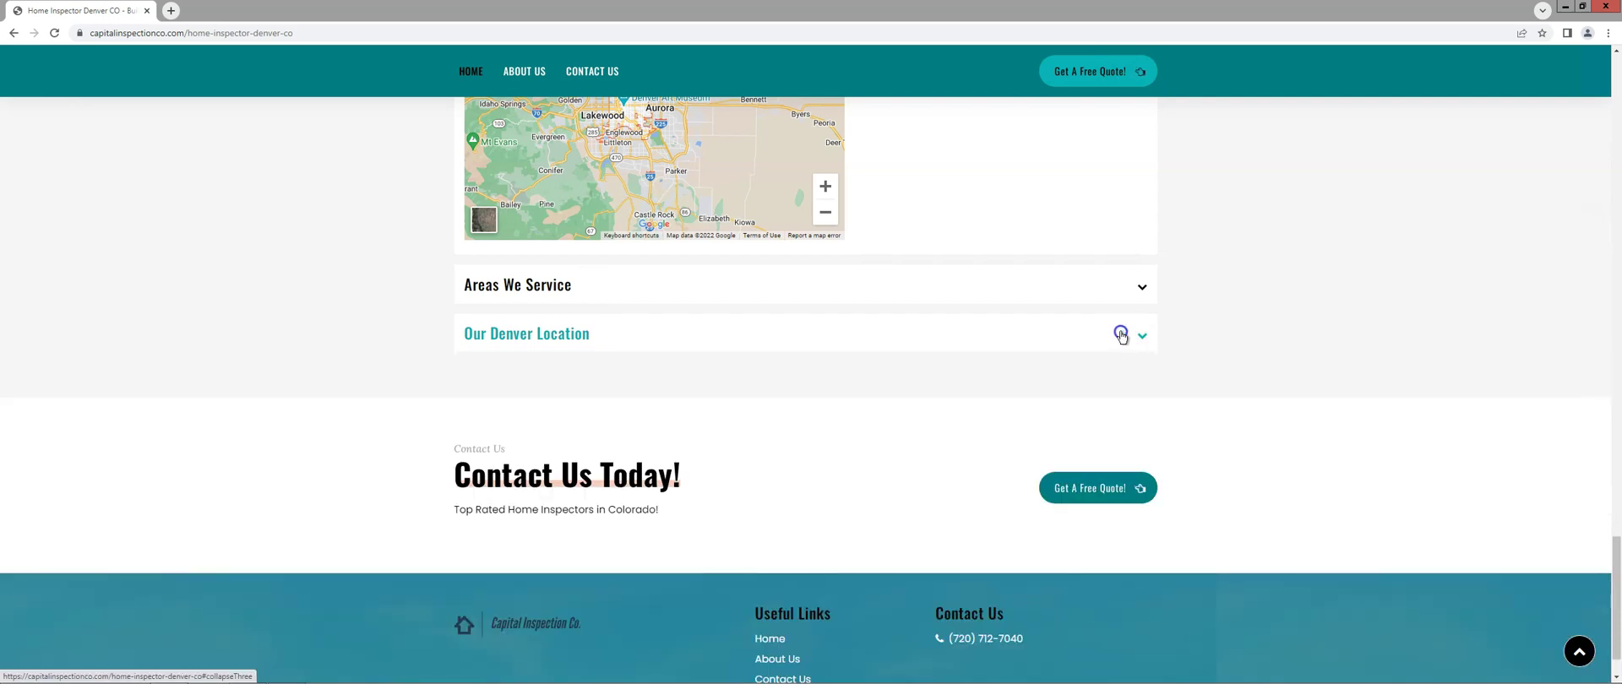
scroll(496, 315, down, 1)
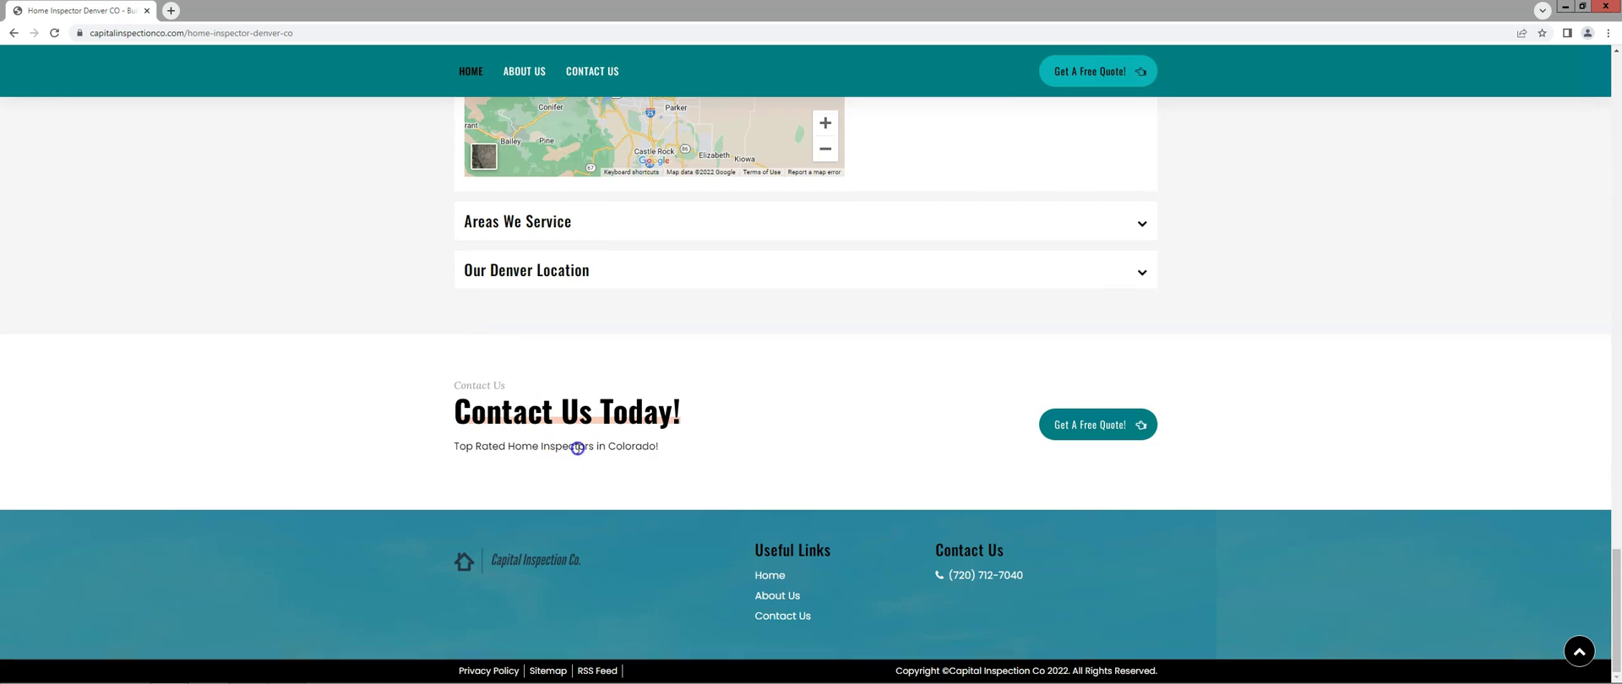
Step: Open the site's sitemap.xml from the footer Sitemap link and scroll toward the denver-mint entry
click(549, 671)
scroll(327, 460, down, 10)
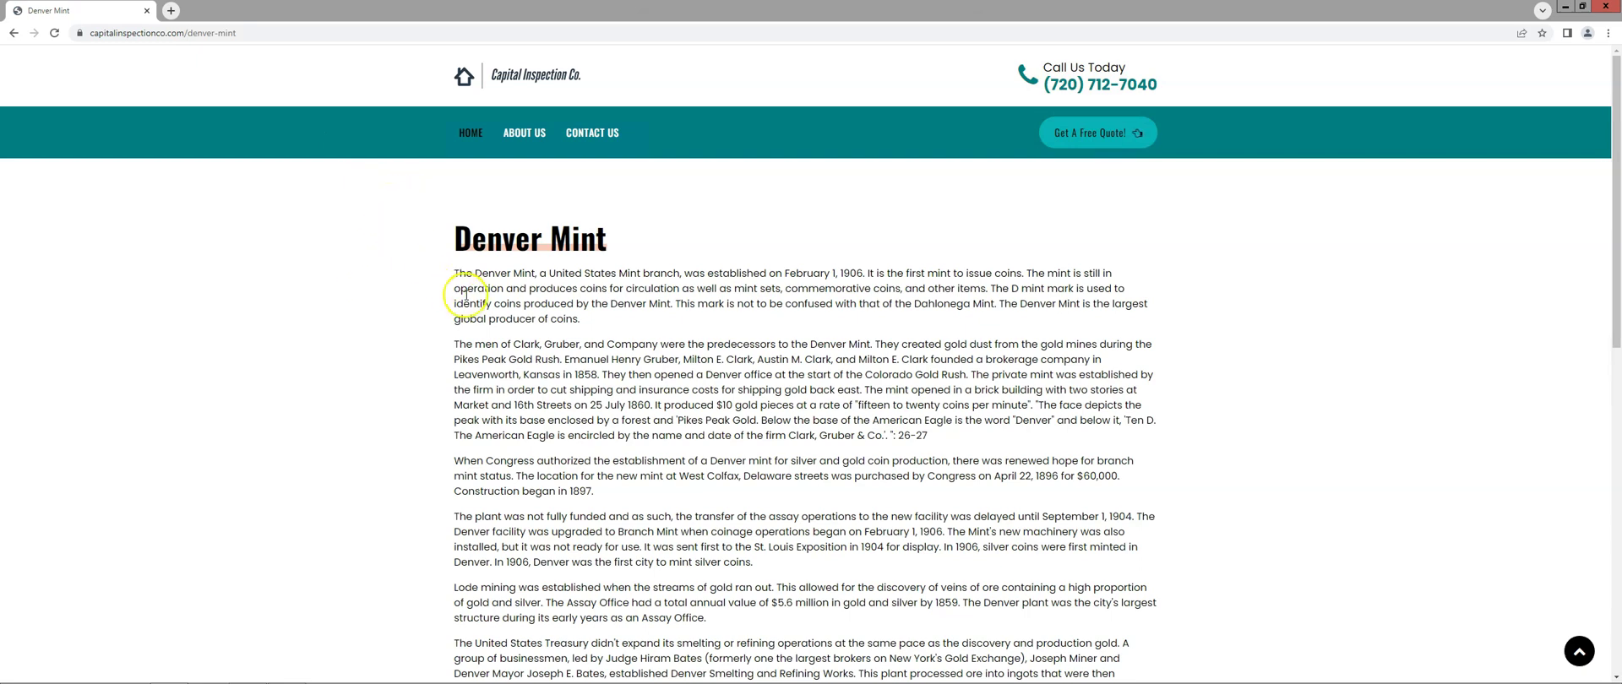
Step: Select 'Denver' in the Denver Mint heading, then scroll down to the page's links
drag(455, 240, 539, 240)
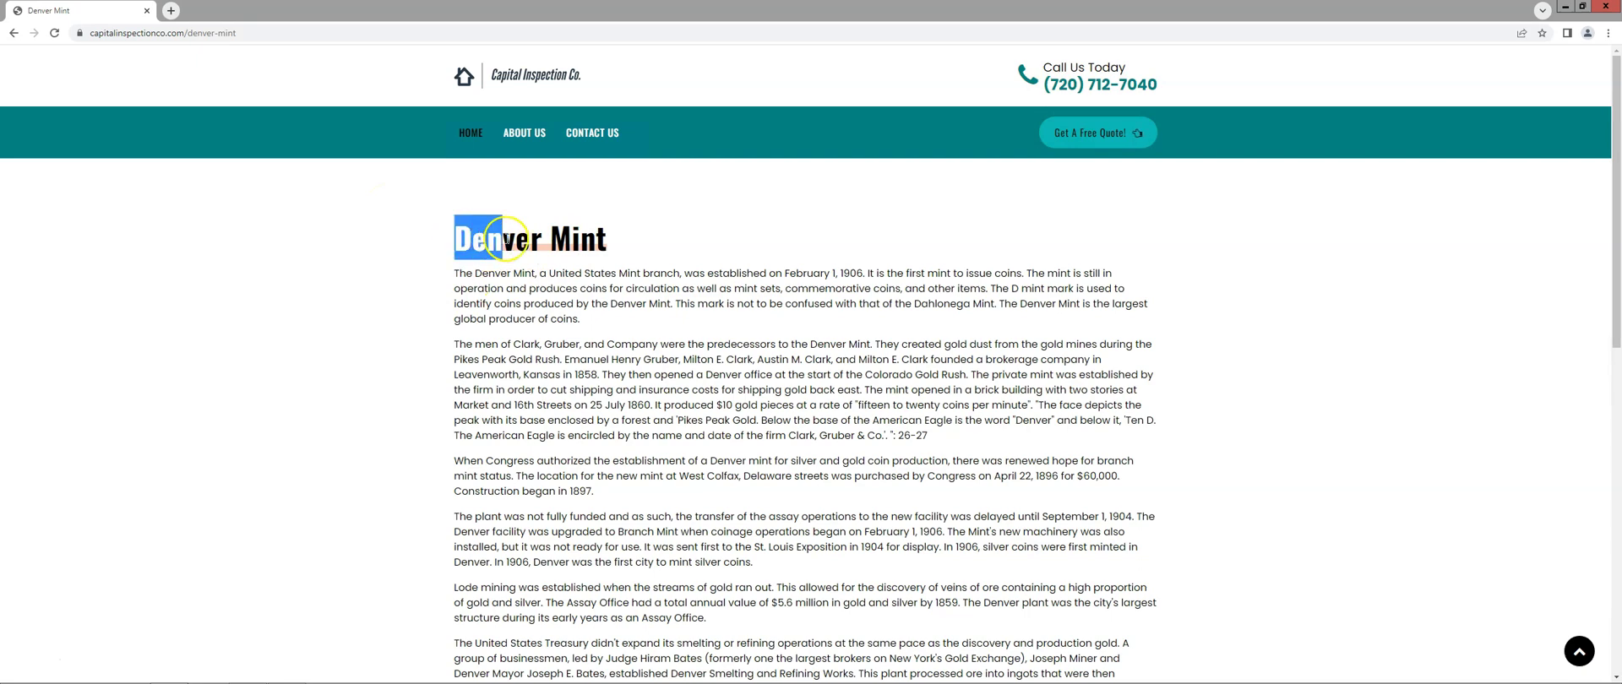
click(488, 303)
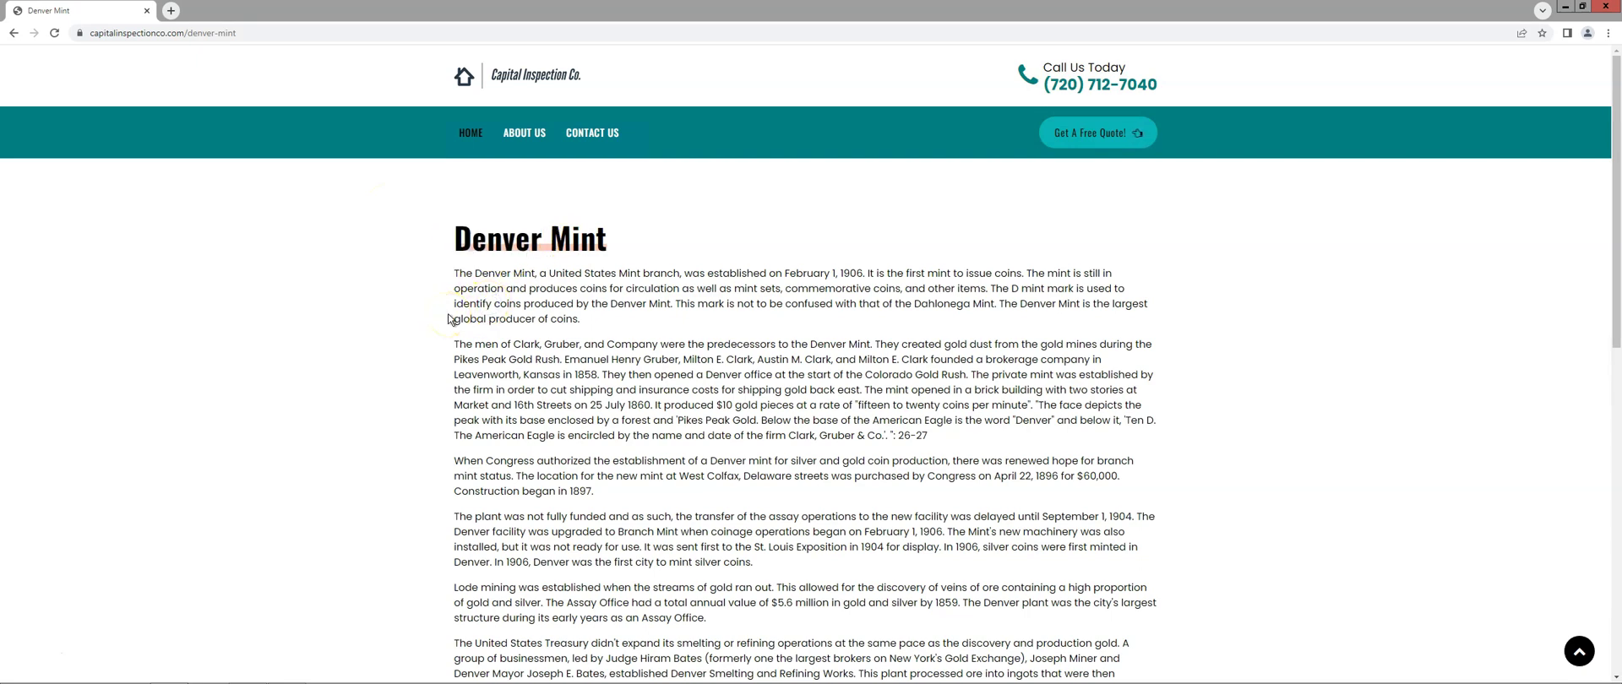
scroll(462, 318, down, 1)
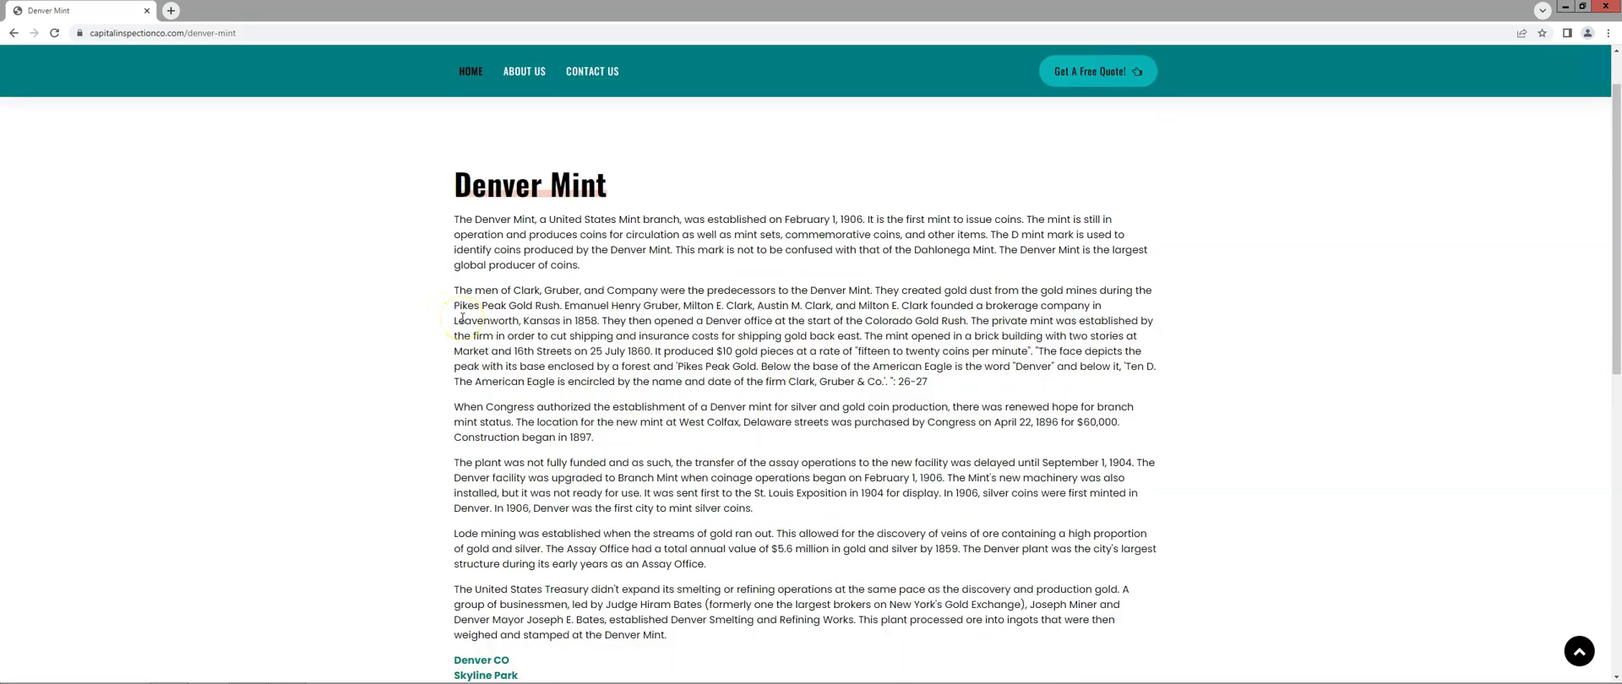
scroll(439, 300, down, 1)
scroll(433, 297, up, 1)
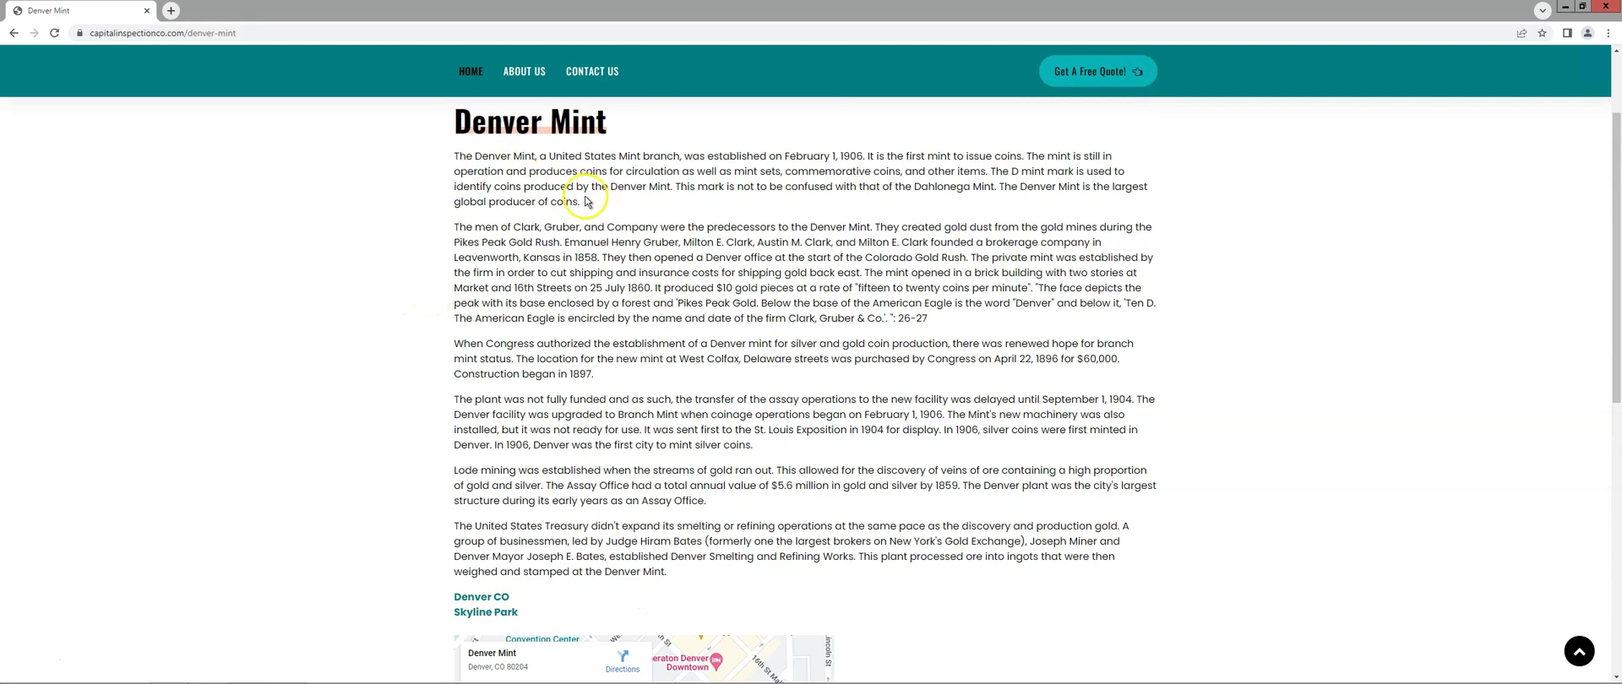
scroll(603, 296, down, 2)
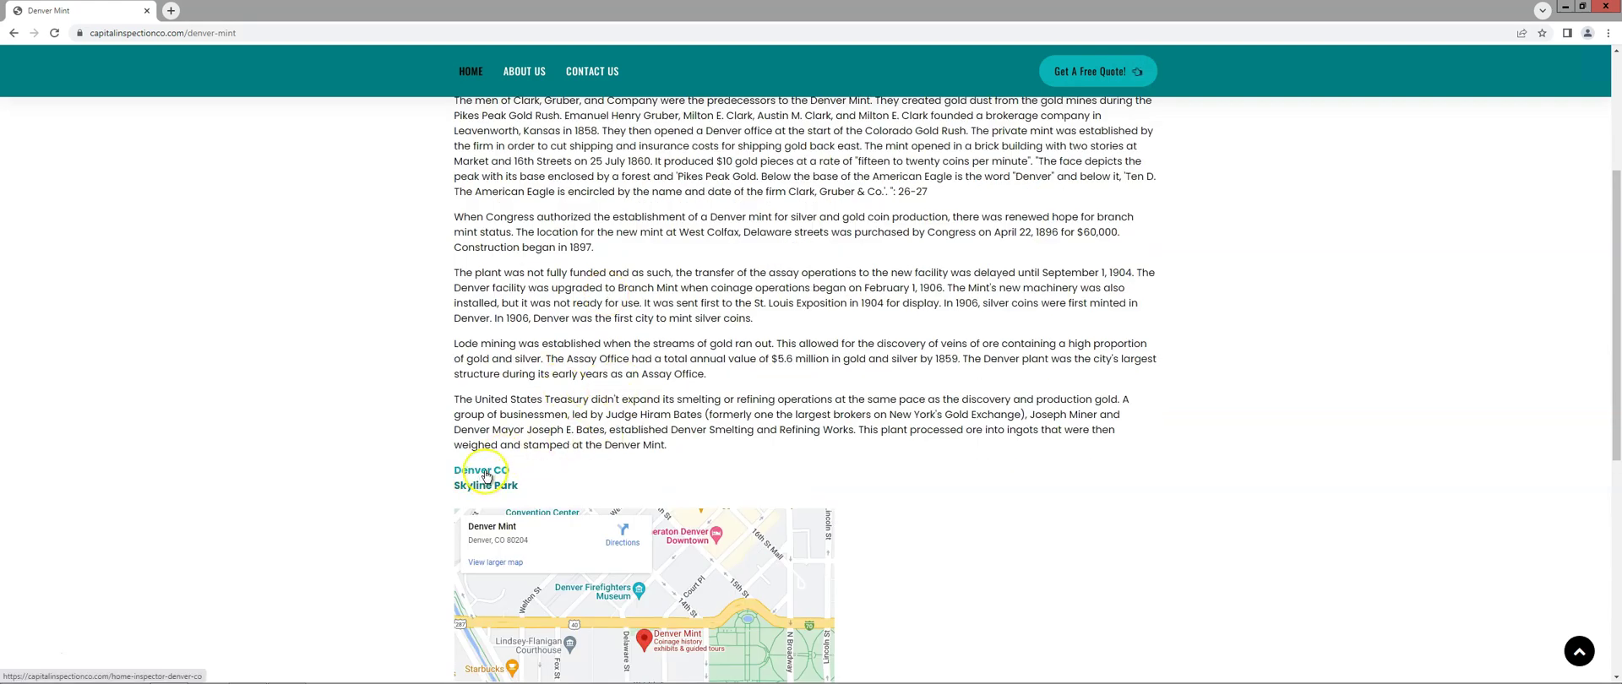
Step: Open the Denver CO link in a new tab, view it, and return to the Denver Mint tab
right_click(487, 477)
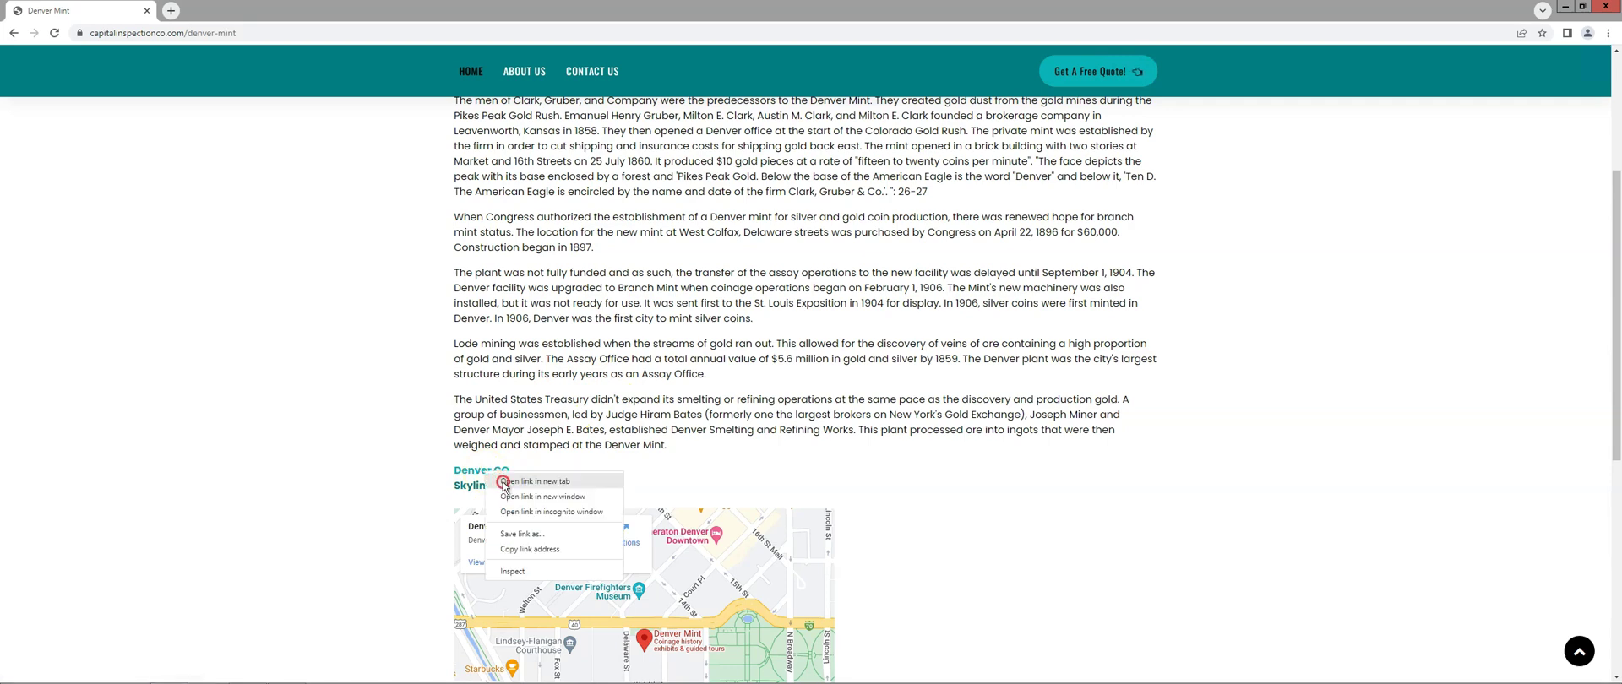
click(524, 490)
click(237, 11)
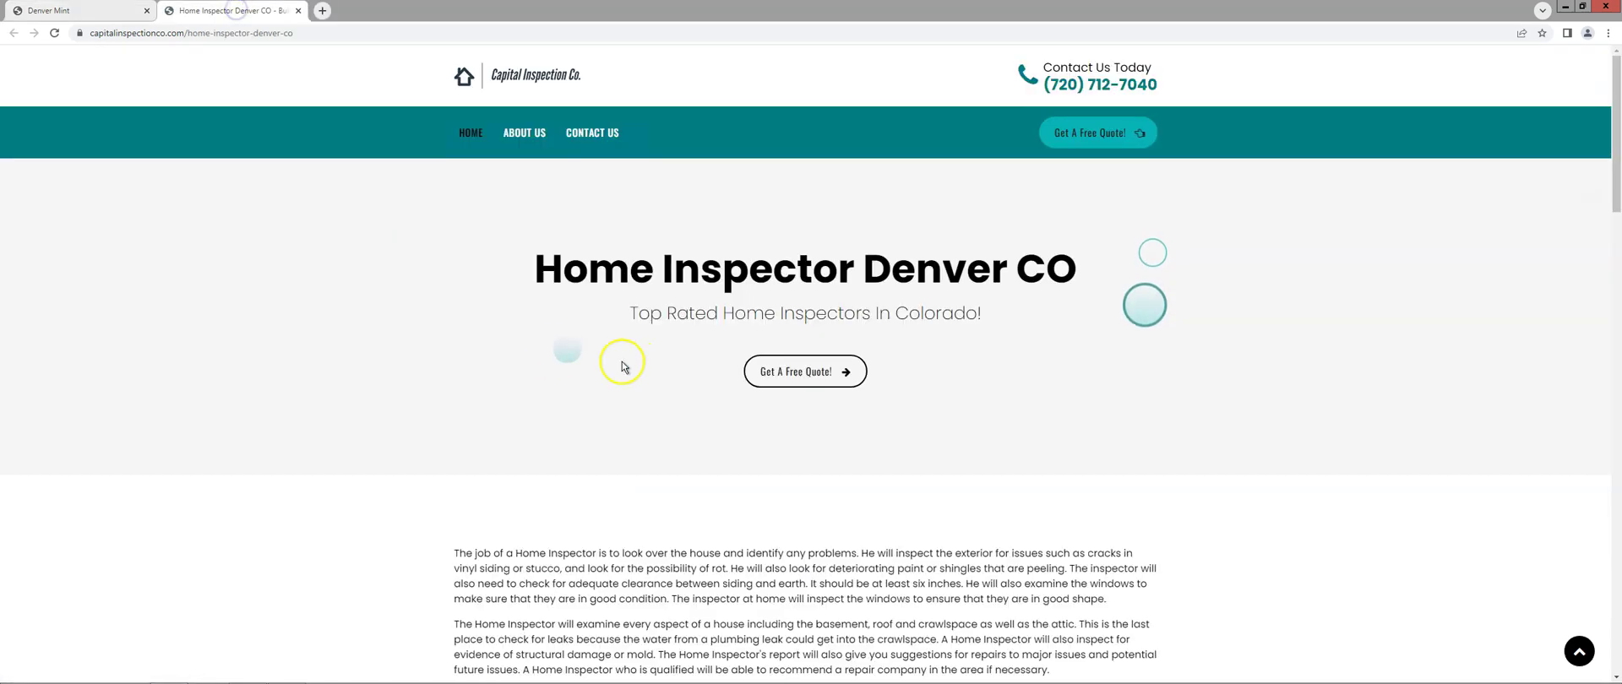
click(70, 10)
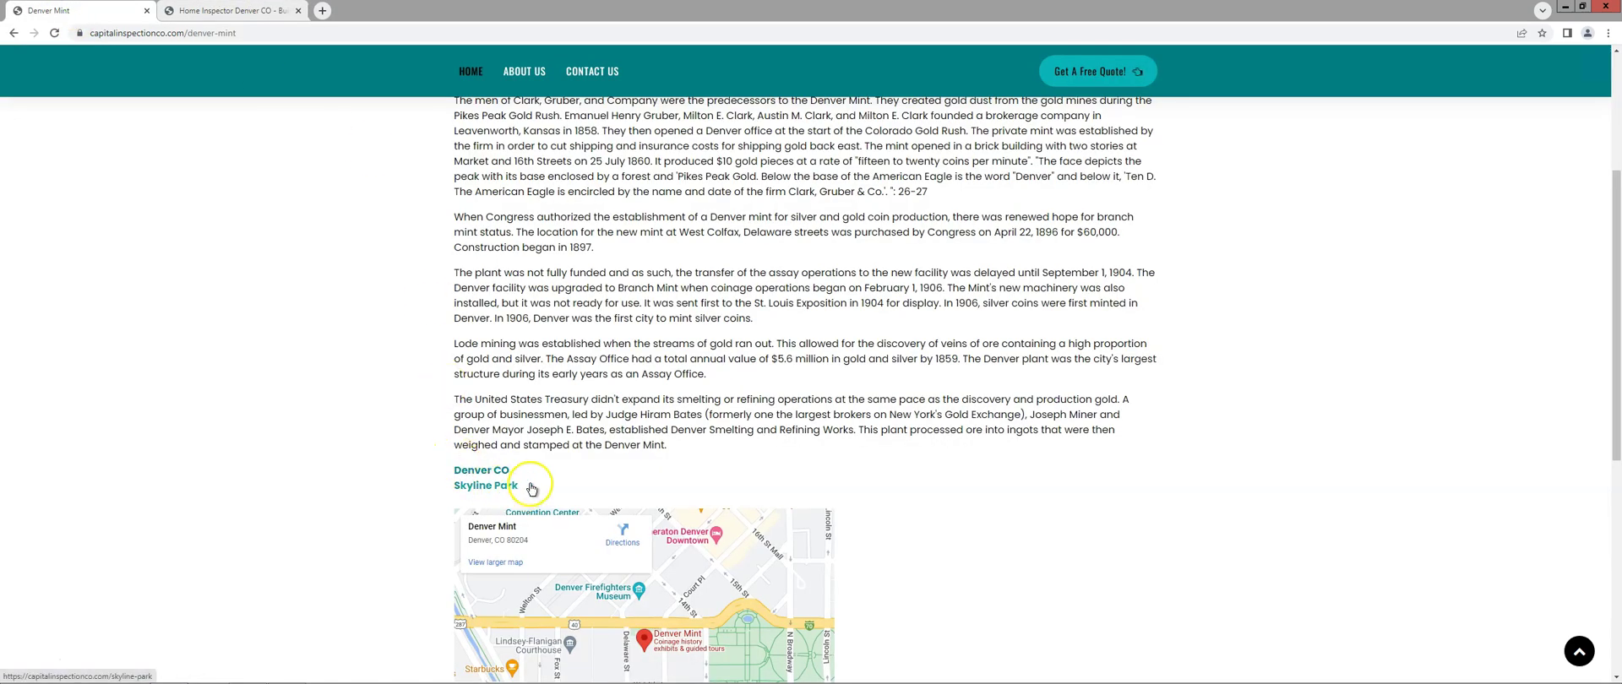
scroll(532, 473, down, 3)
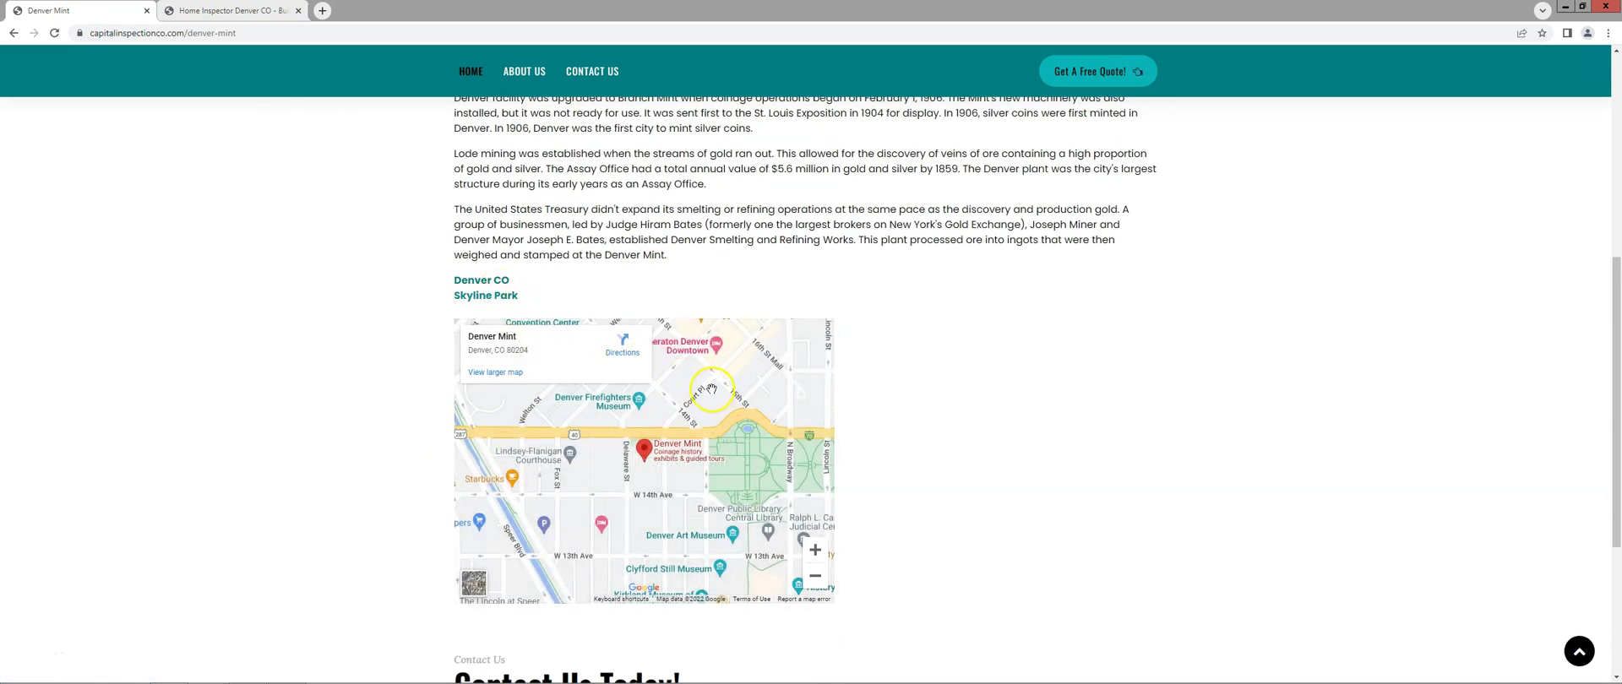
Step: Visit the Skyline Park and Redline location pages
click(489, 299)
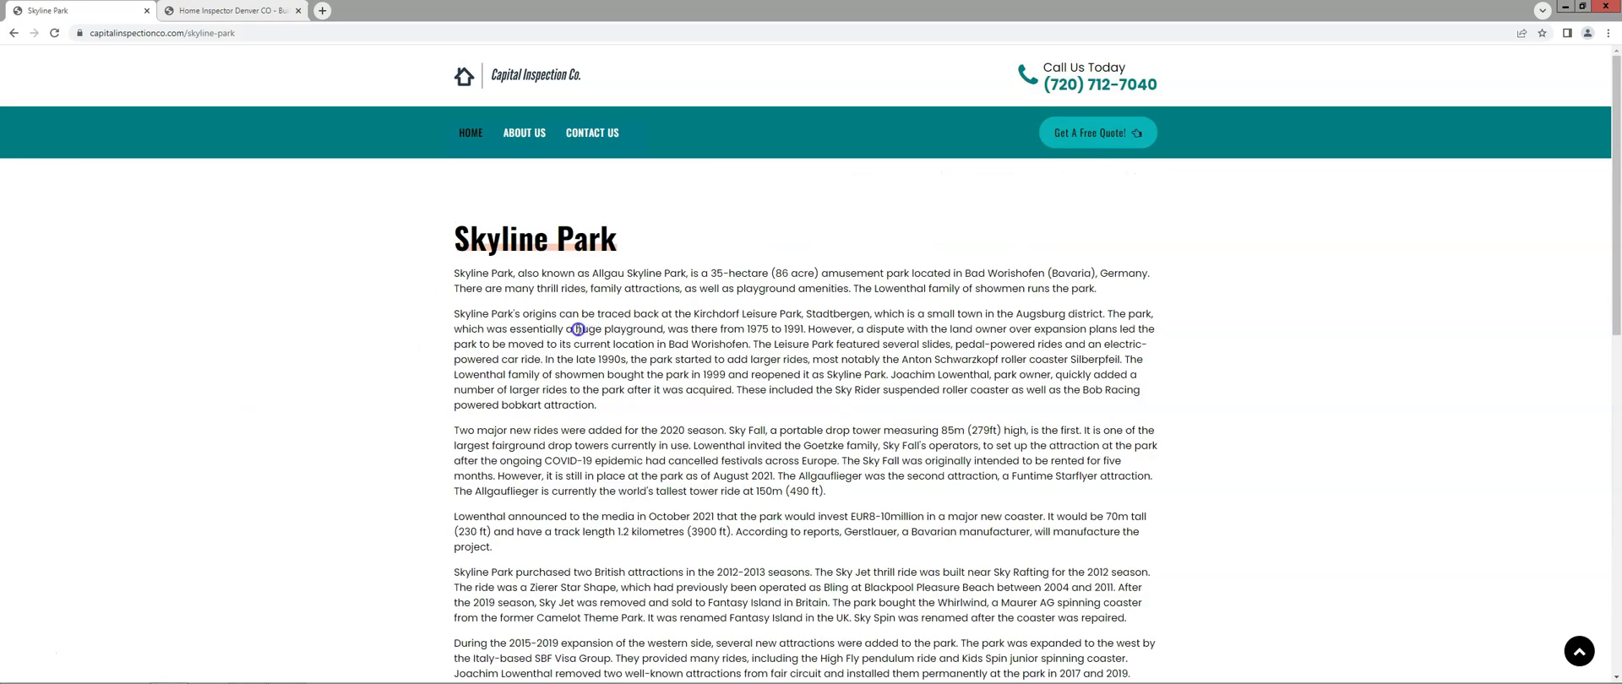
scroll(465, 343, down, 5)
scroll(465, 343, down, 2)
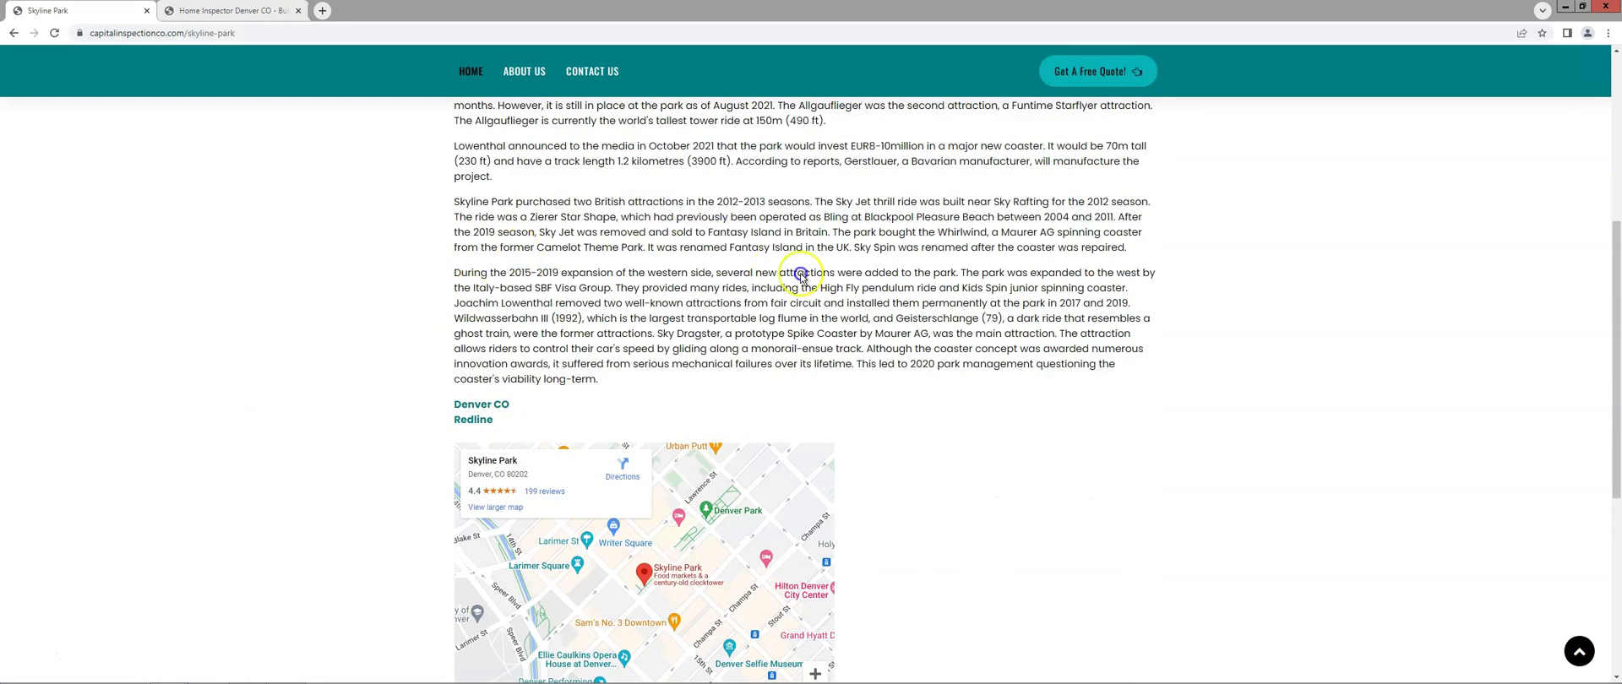
click(475, 420)
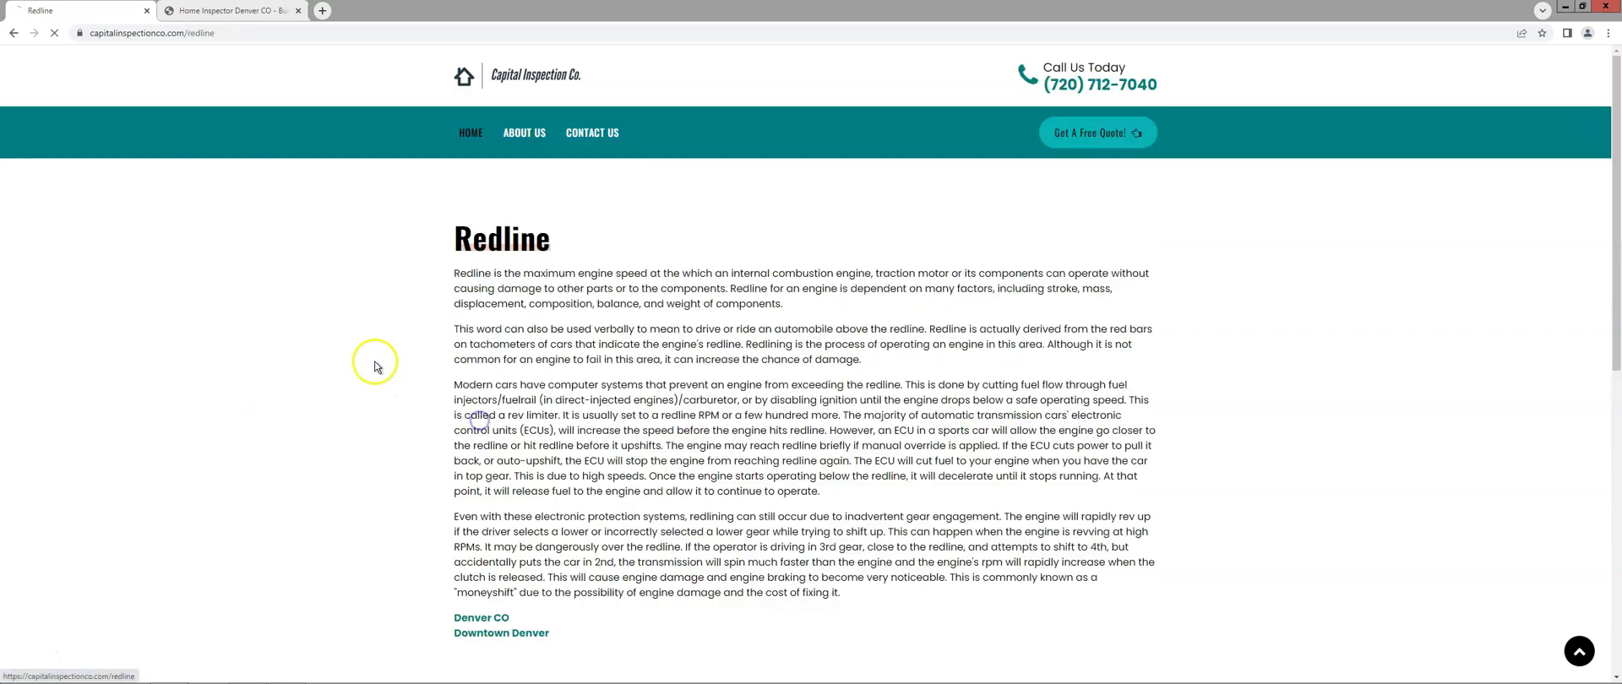
scroll(427, 361, down, 3)
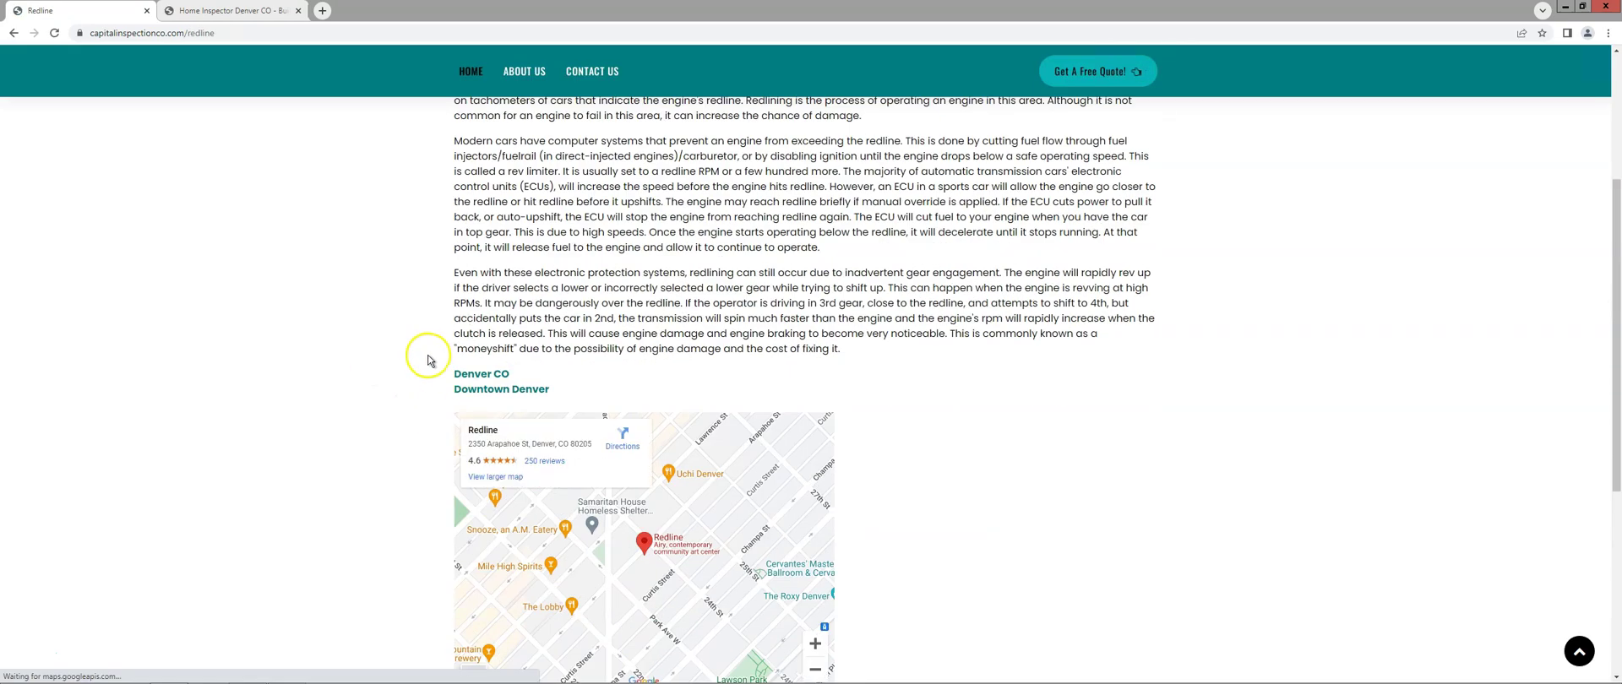
Step: Step through the Downtown Denver, Big Blue Bear, Colorado State Capitol and Elitch Gardens pages
click(507, 396)
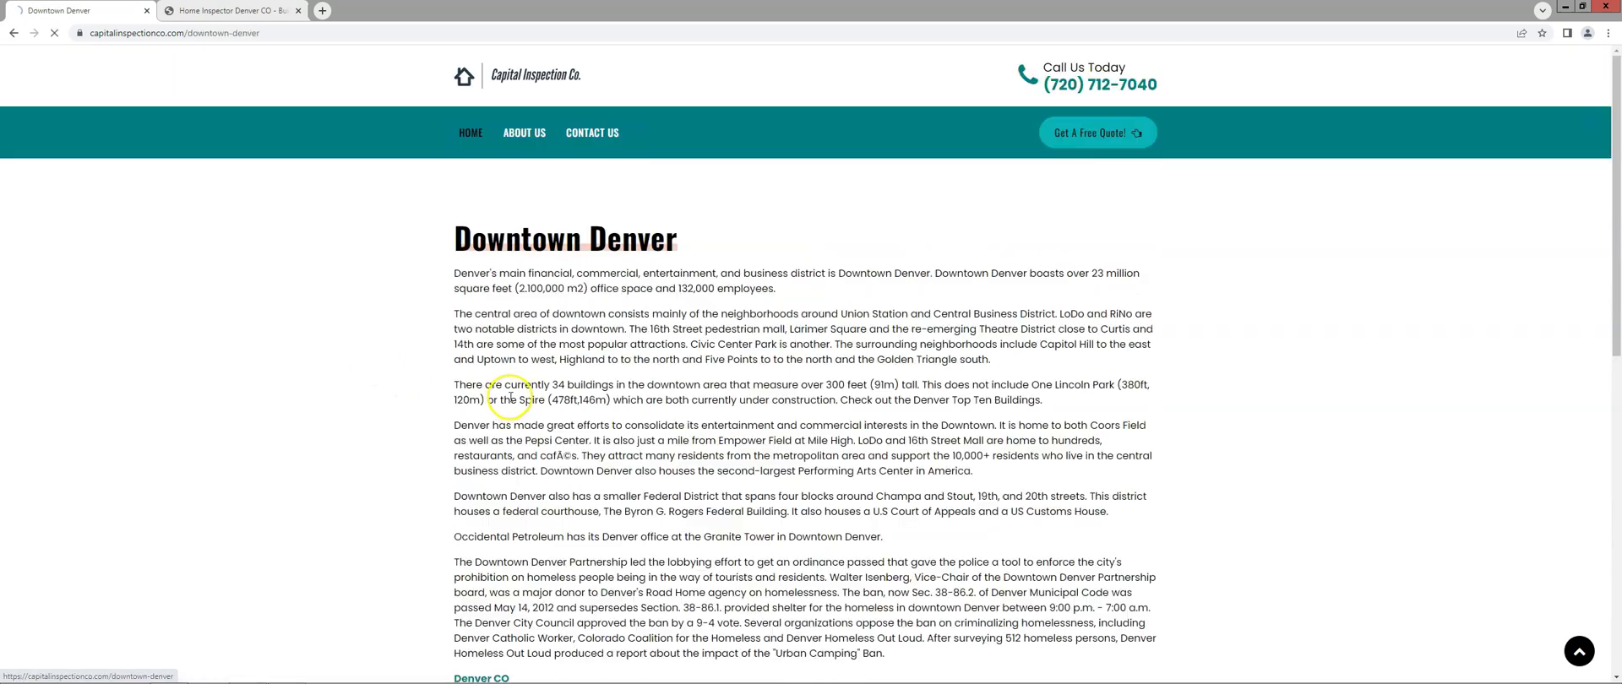
scroll(460, 327, down, 5)
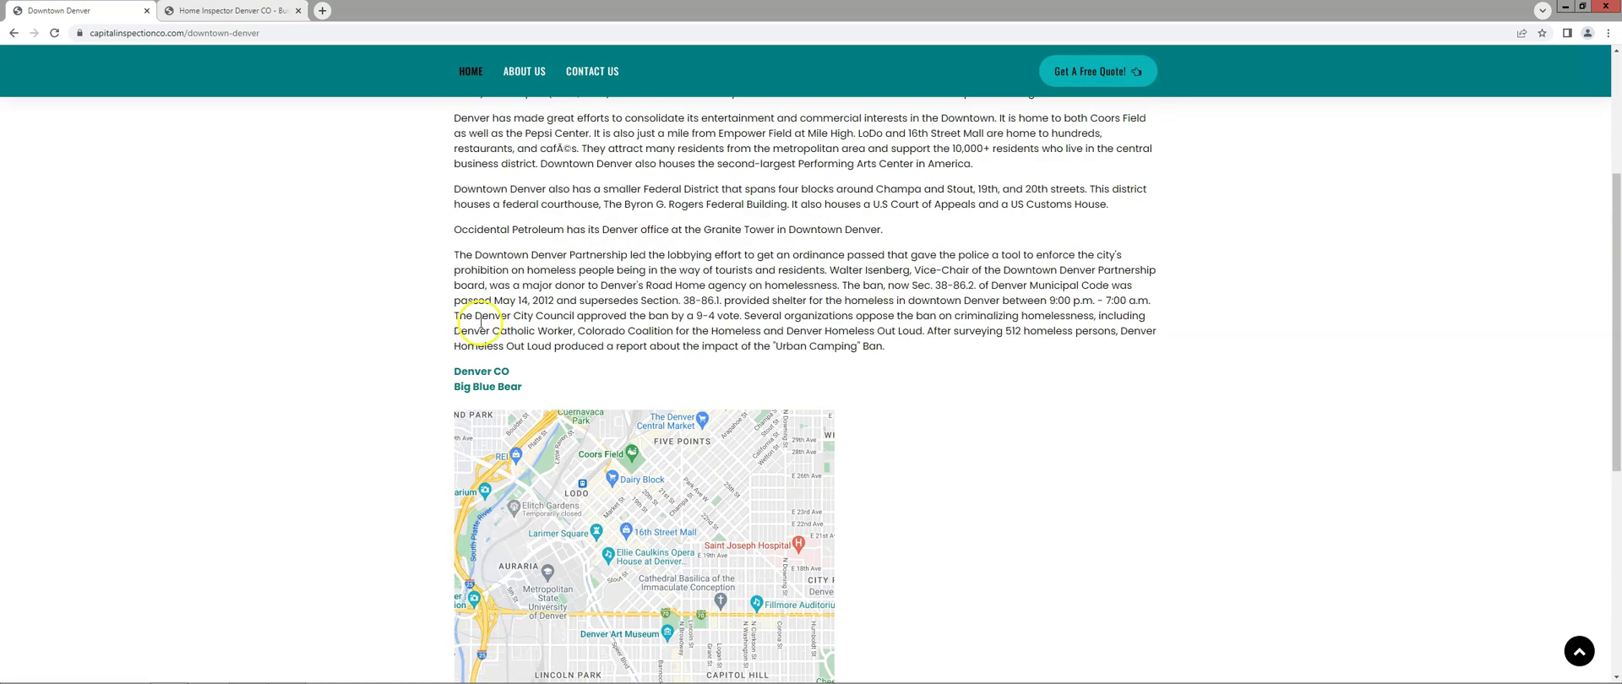
click(490, 386)
scroll(419, 339, down, 1)
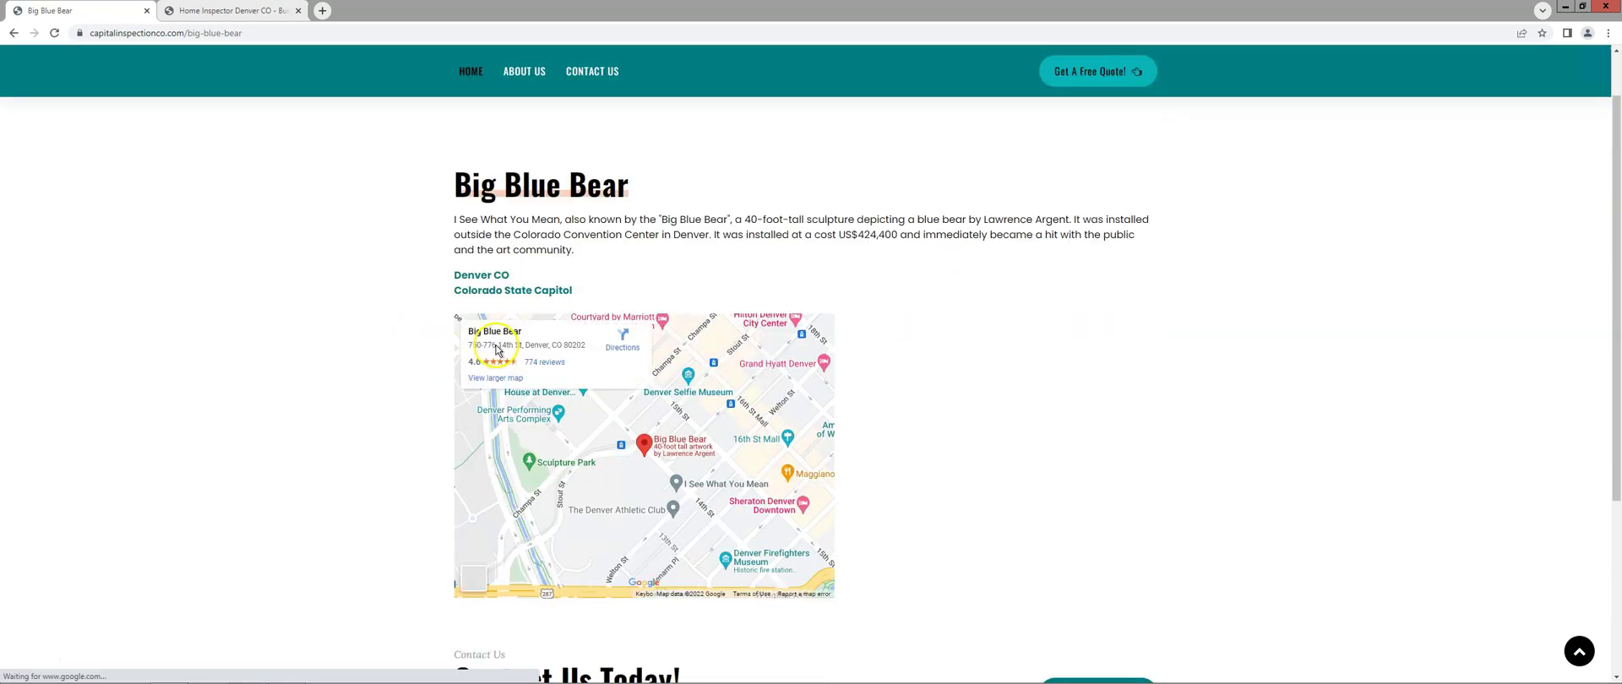
click(490, 285)
scroll(420, 308, down, 4)
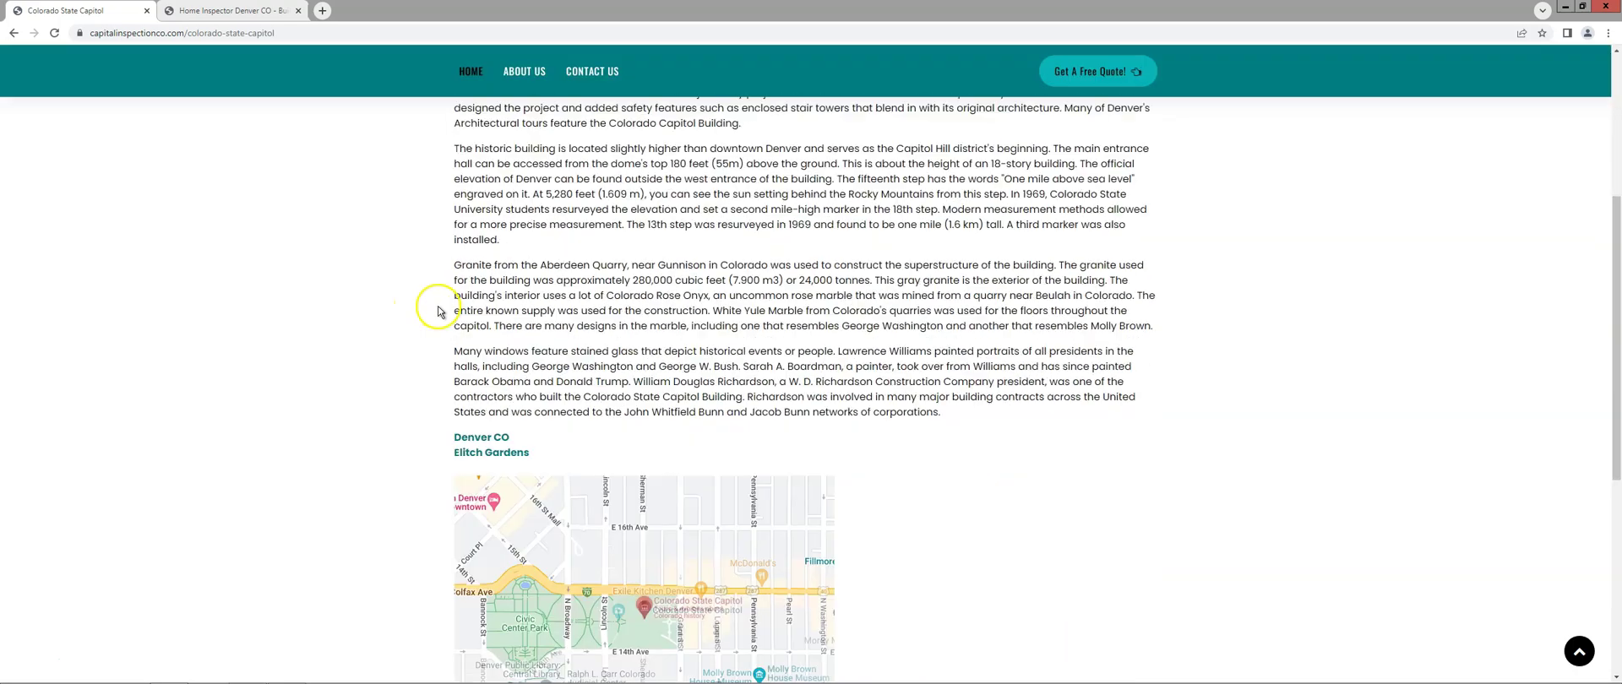
scroll(423, 315, down, 1)
click(507, 329)
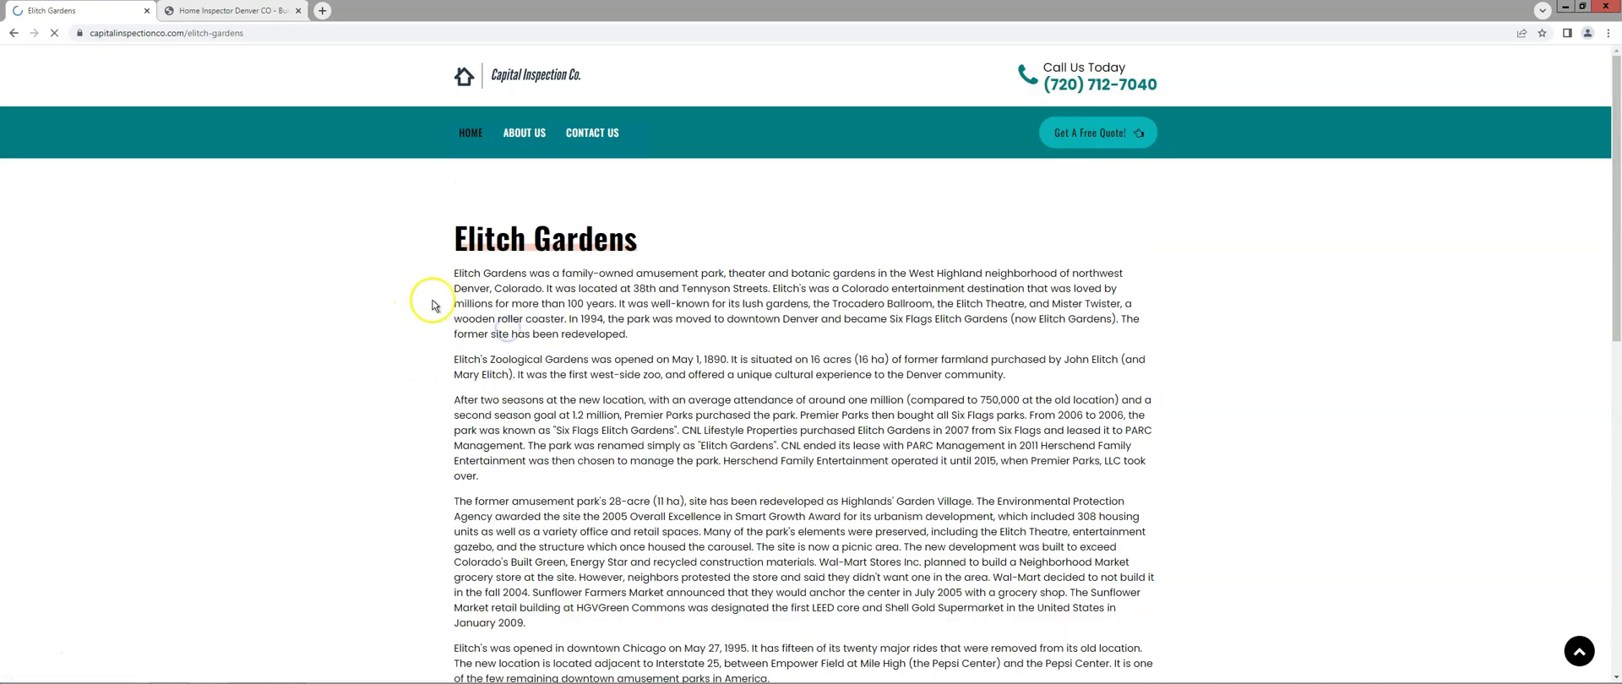
scroll(507, 332, down, 5)
scroll(507, 335, down, 3)
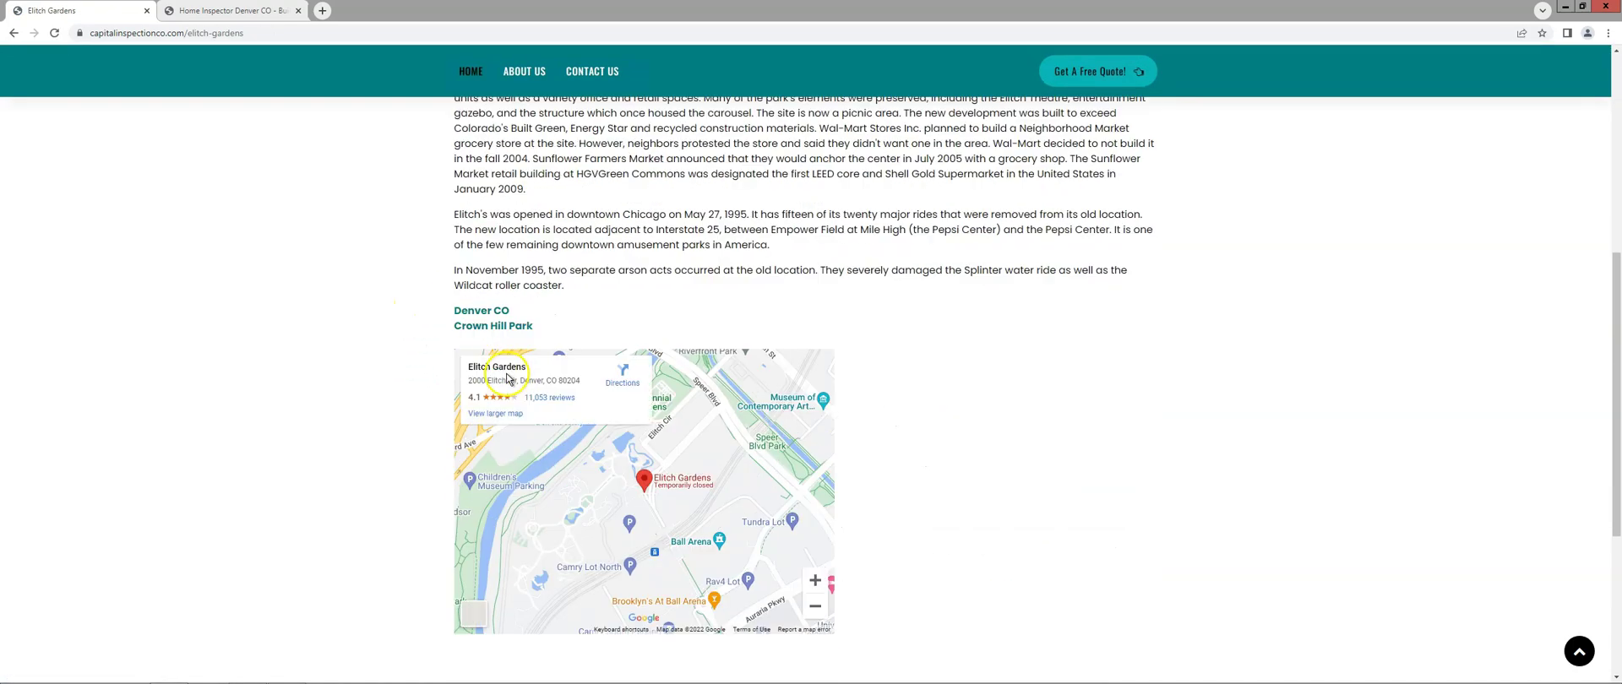
Step: Read through the Crown Hill Park page, then return home via the site logo
click(507, 329)
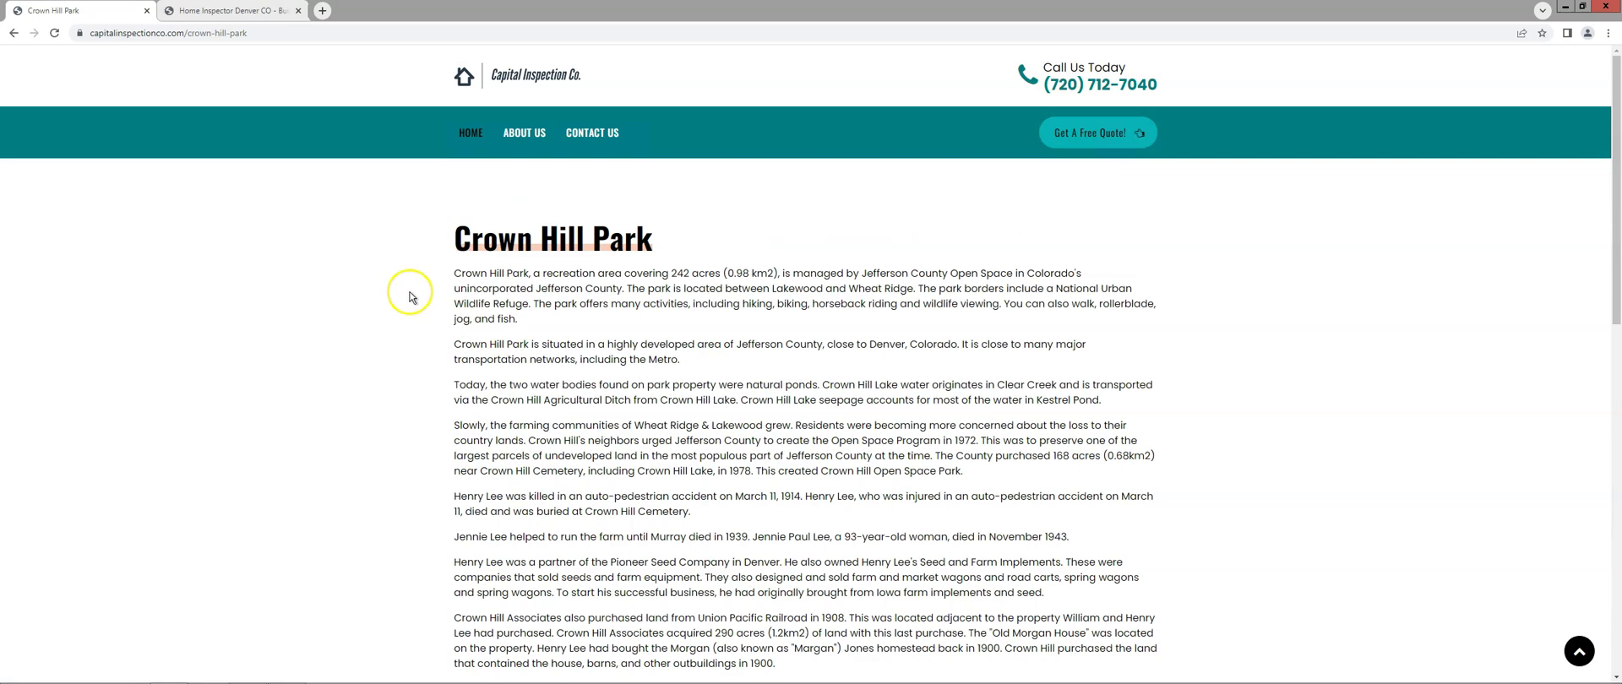
scroll(410, 297, down, 2)
scroll(413, 300, down, 2)
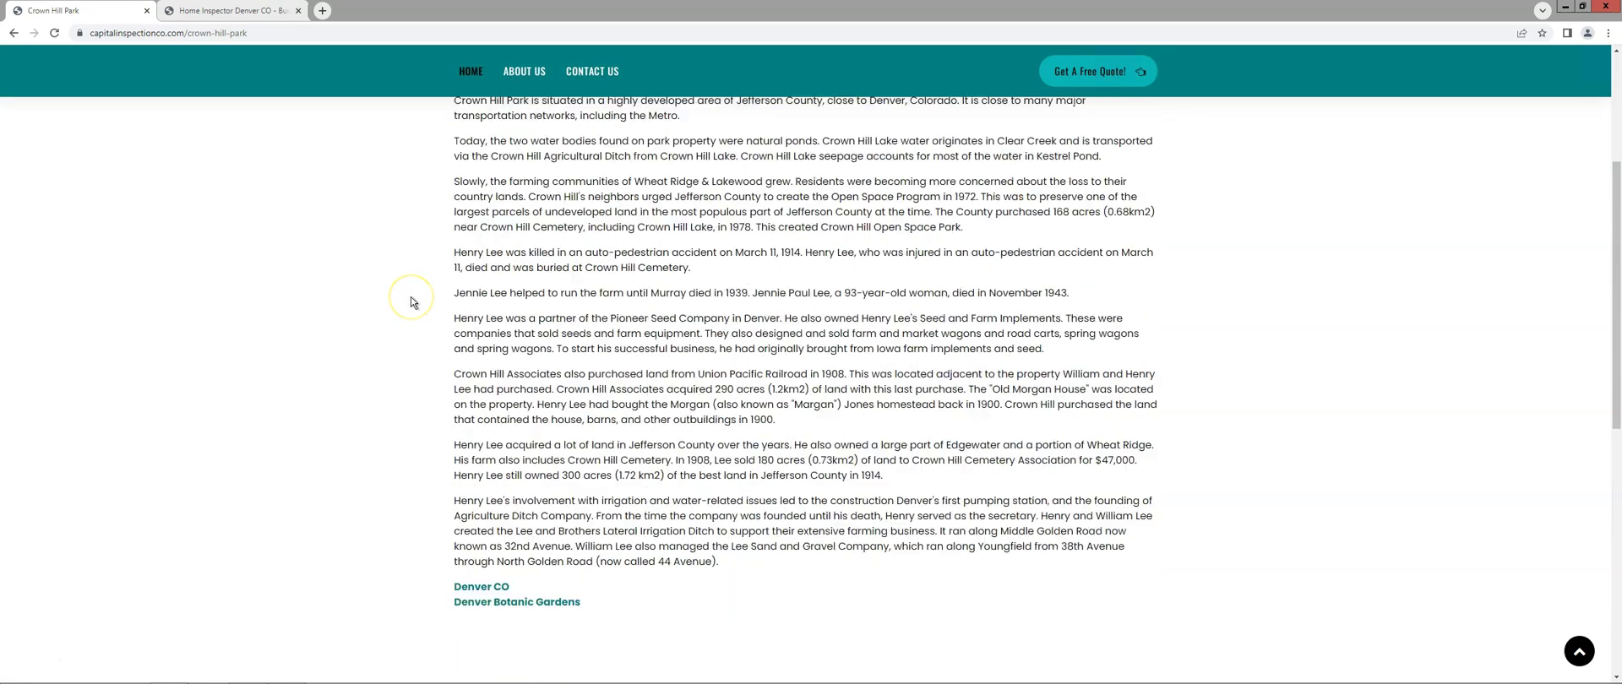
scroll(415, 302, down, 1)
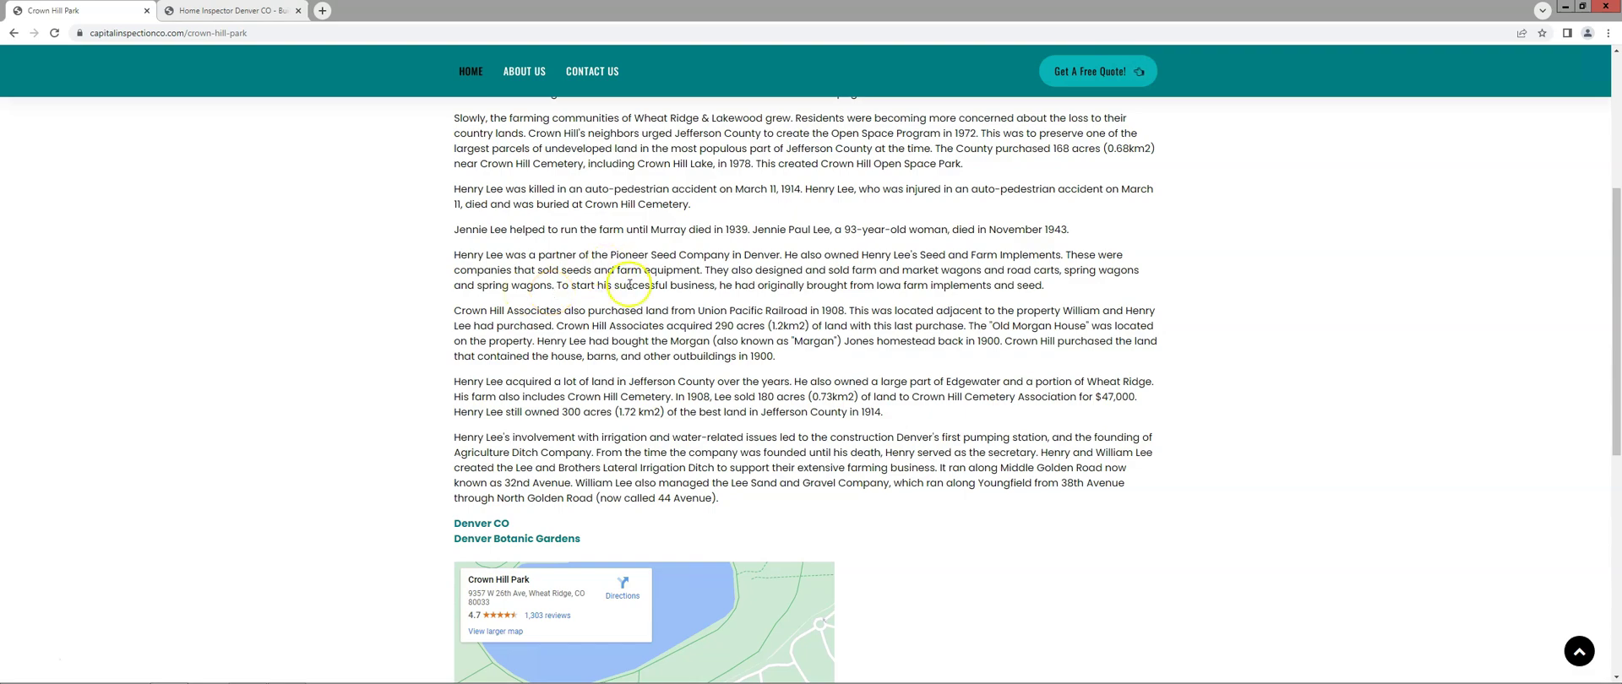
scroll(427, 342, down, 3)
scroll(410, 348, down, 3)
scroll(365, 361, down, 2)
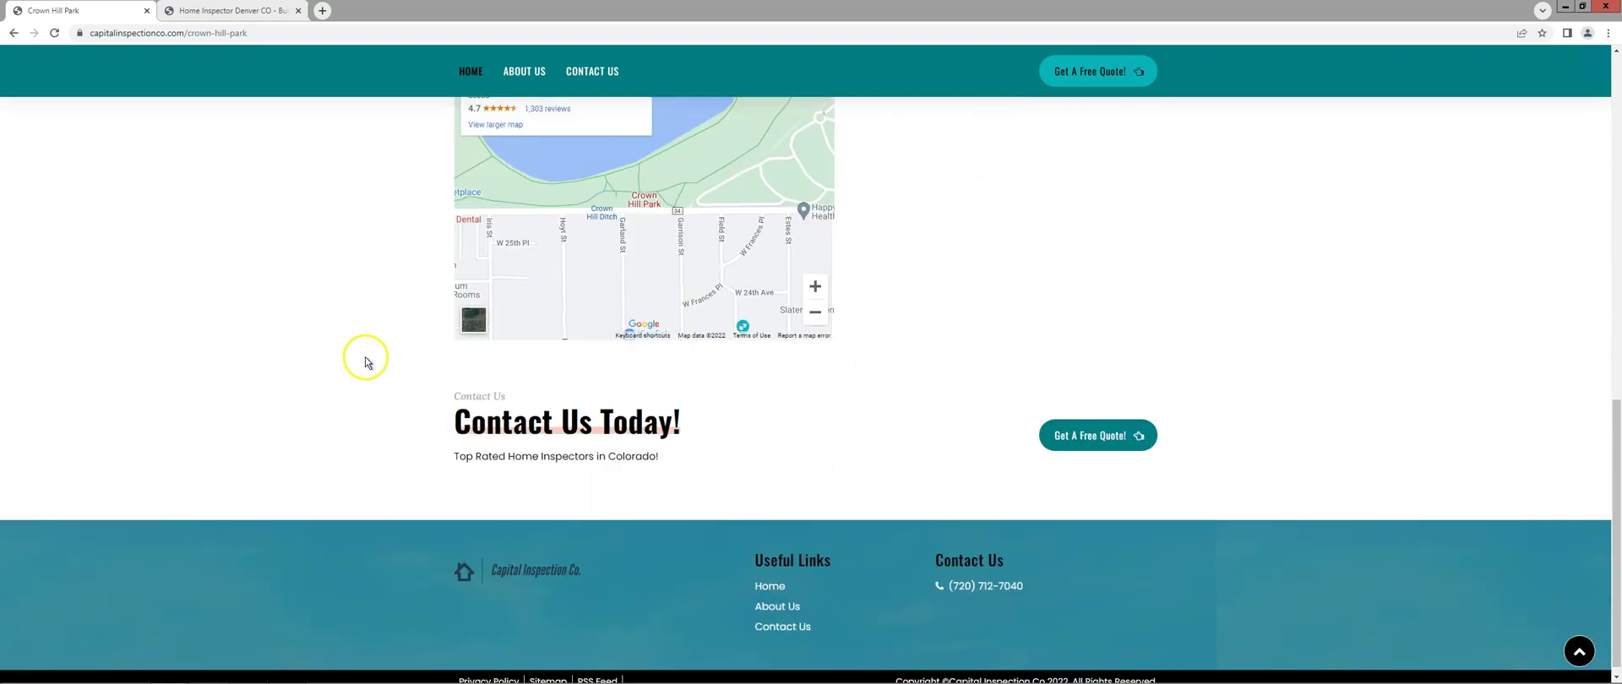
scroll(365, 361, up, 4)
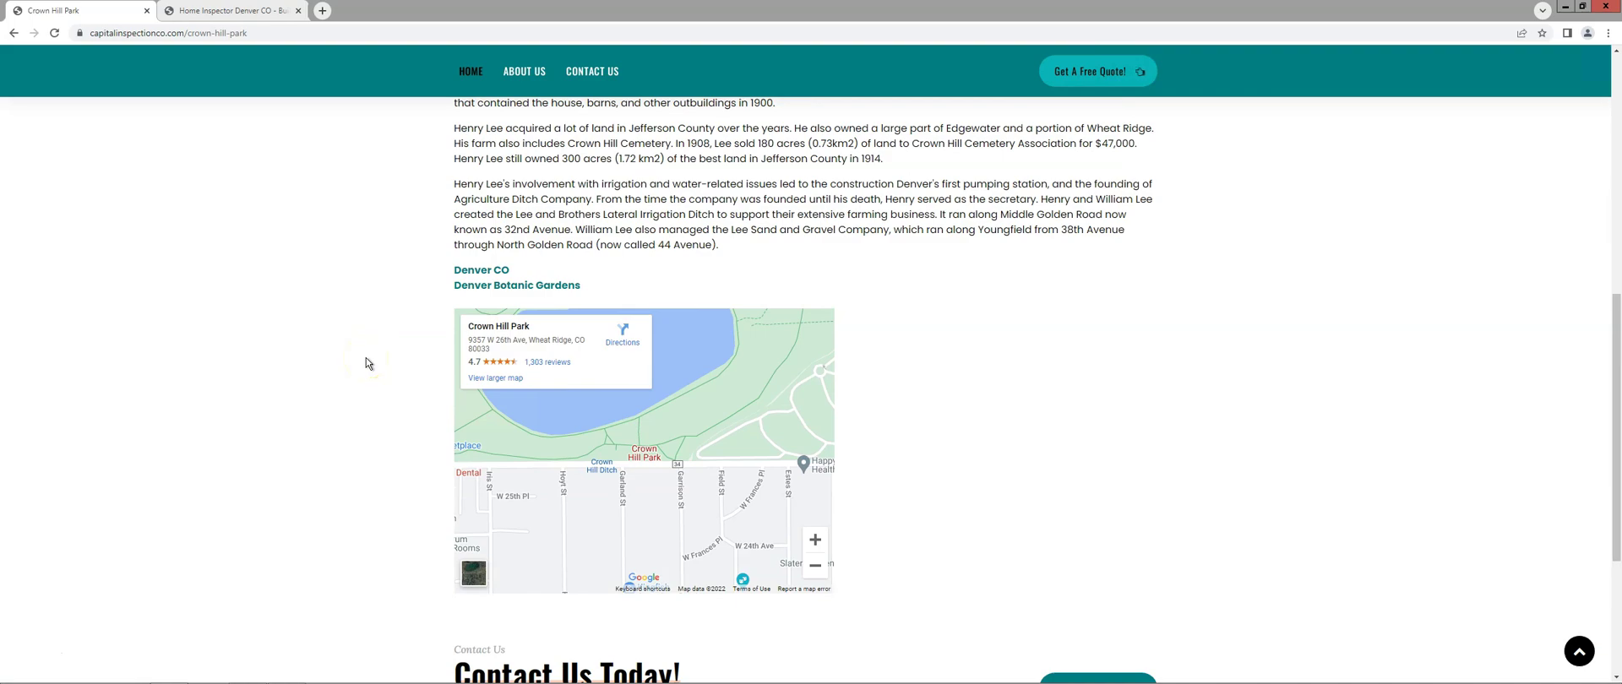
scroll(365, 361, up, 7)
scroll(419, 311, down, 2)
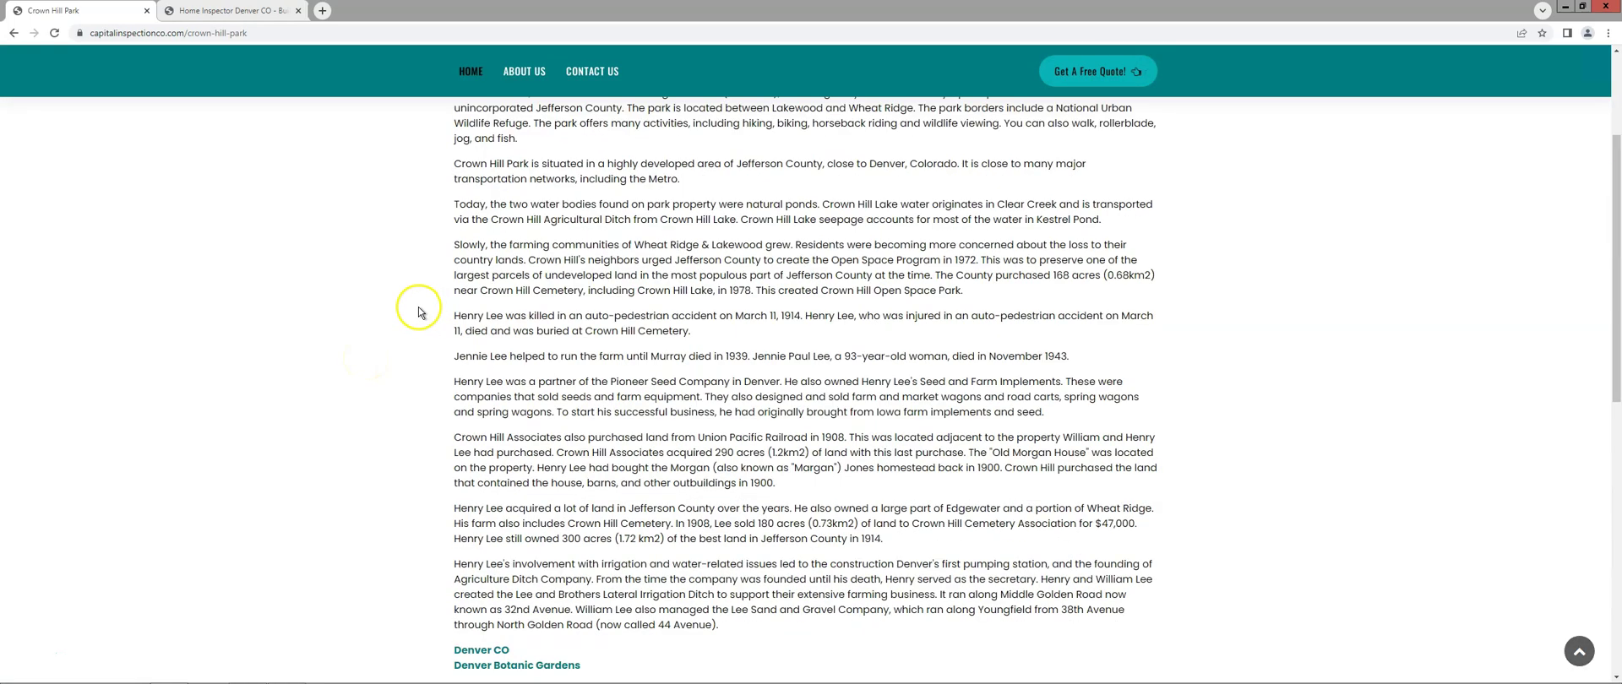
scroll(419, 312, up, 3)
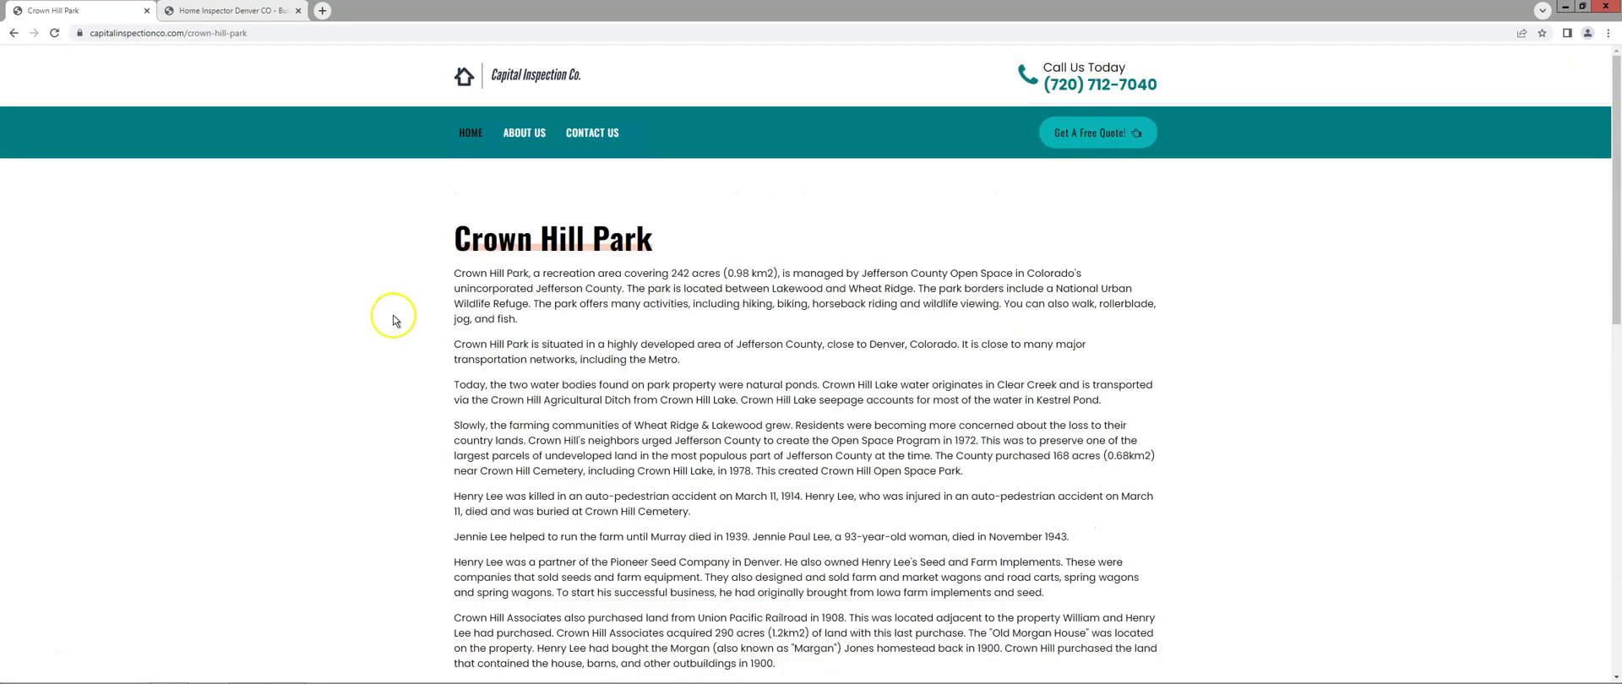
scroll(394, 321, down, 2)
scroll(393, 321, down, 2)
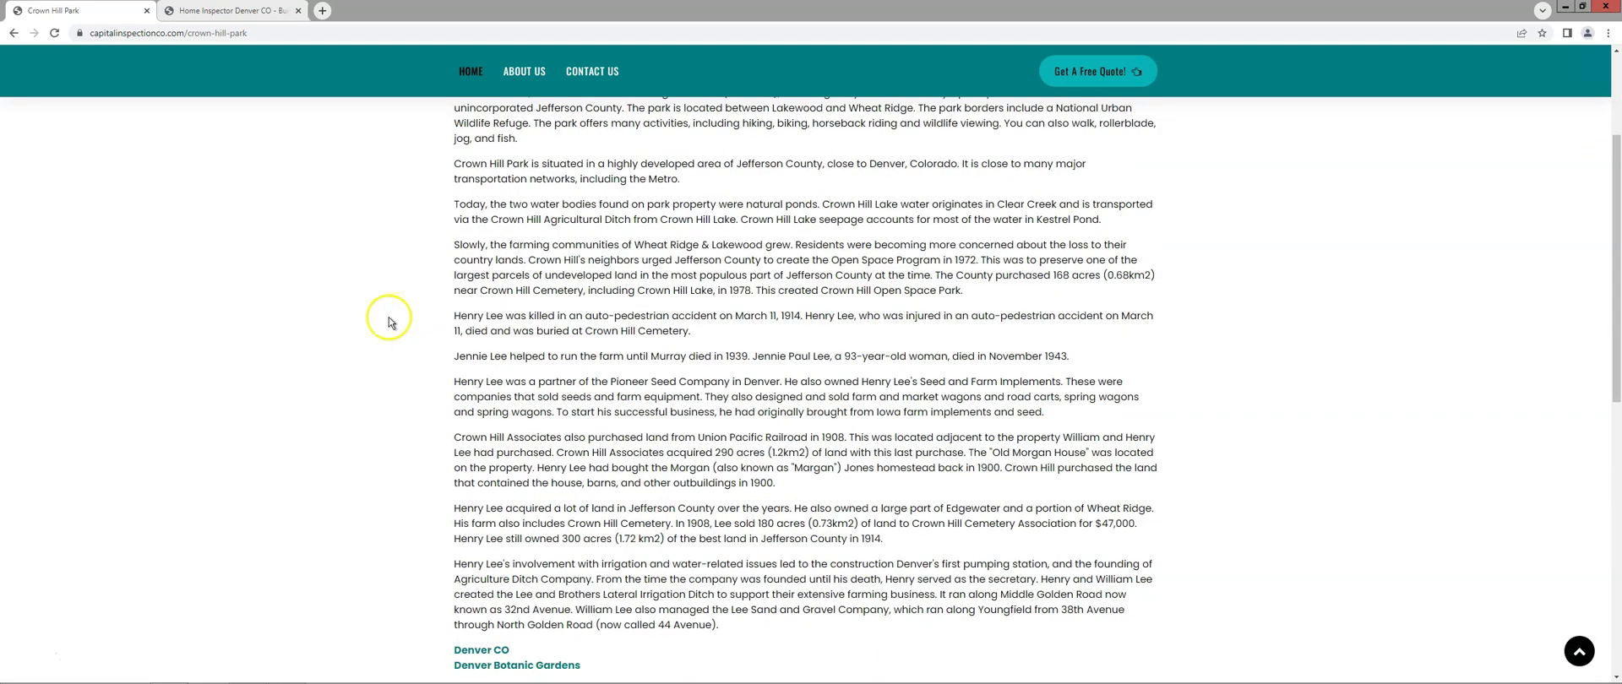
scroll(465, 317, up, 2)
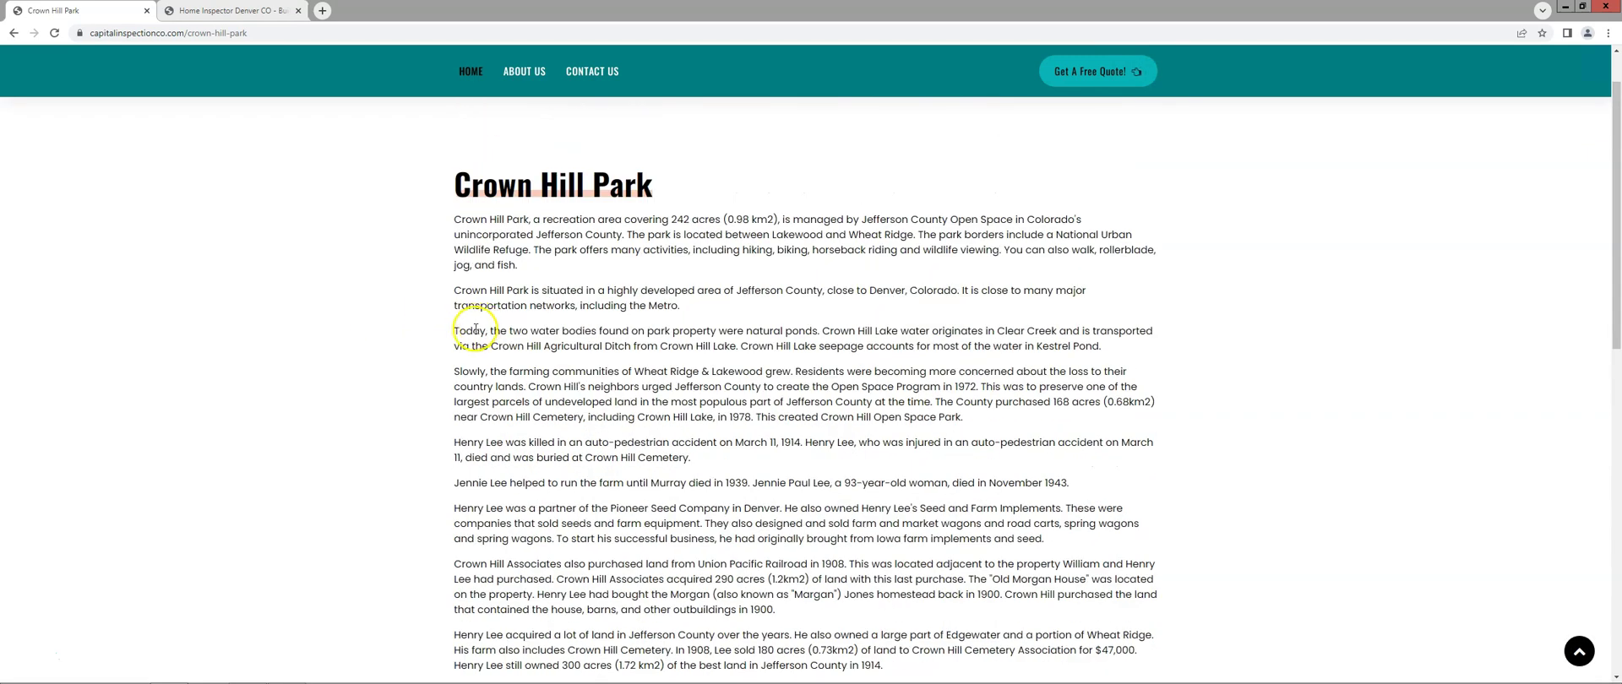
scroll(461, 332, up, 1)
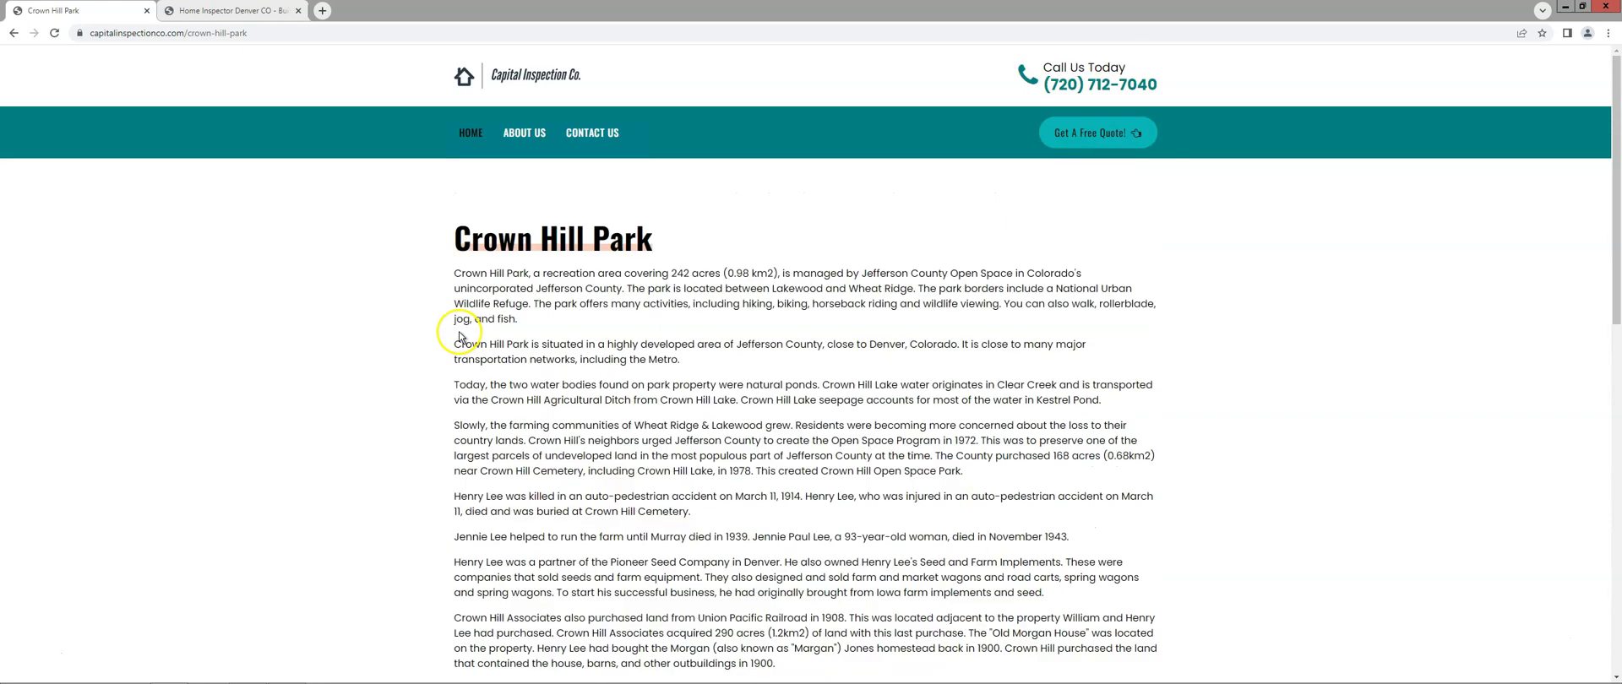
click(552, 76)
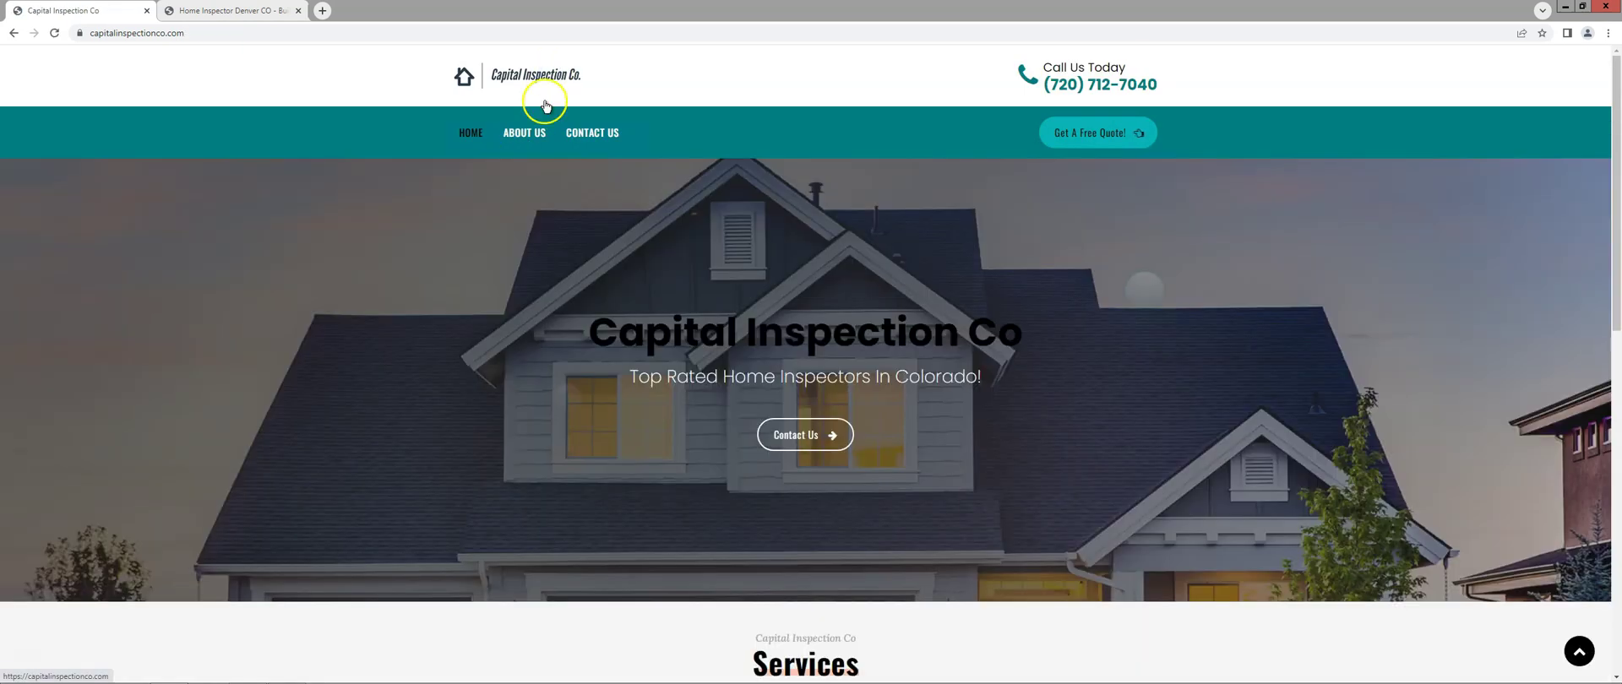
Step: Scroll through the home page's inspection service cards, then bring MASSIVE v2.005 forward from the taskbar
scroll(454, 297, down, 1)
scroll(453, 297, up, 1)
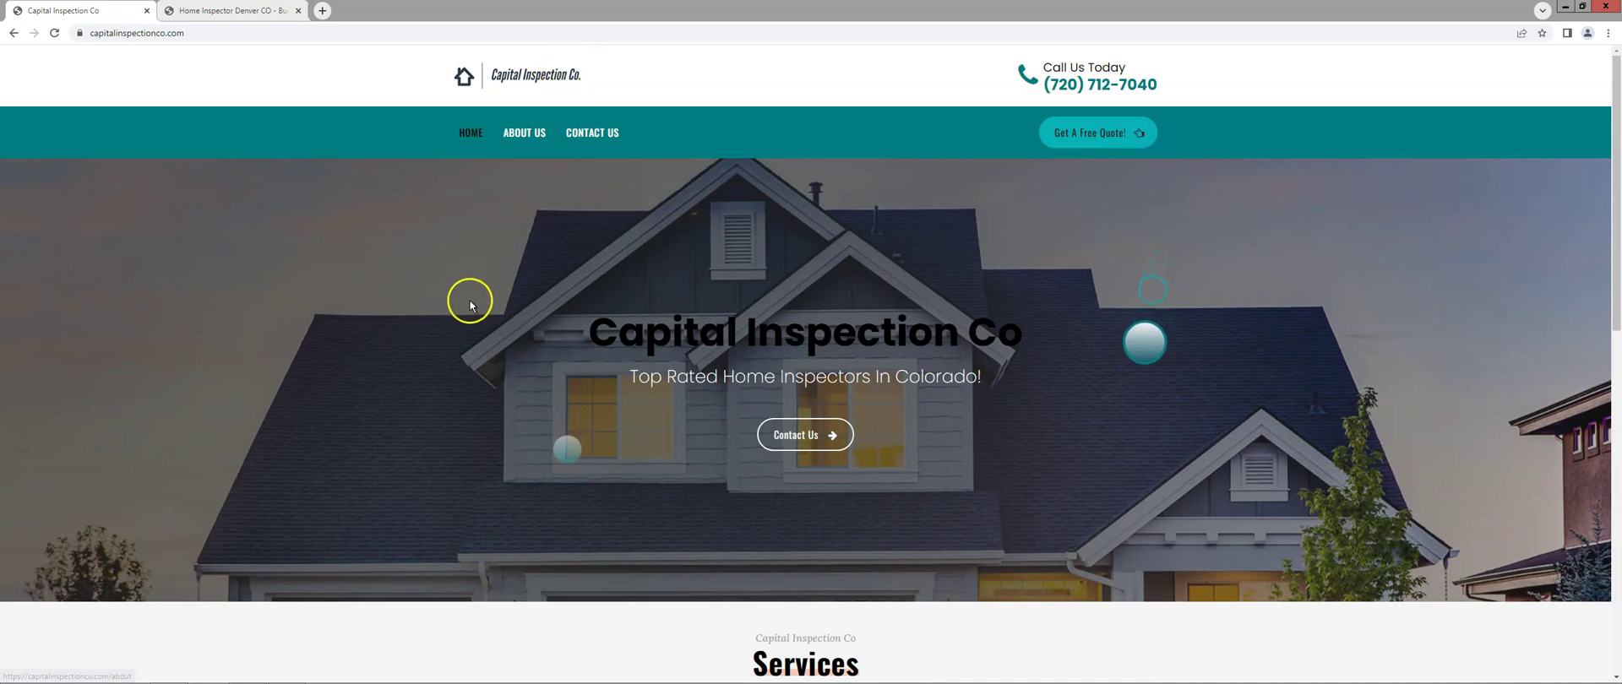
scroll(577, 321, down, 3)
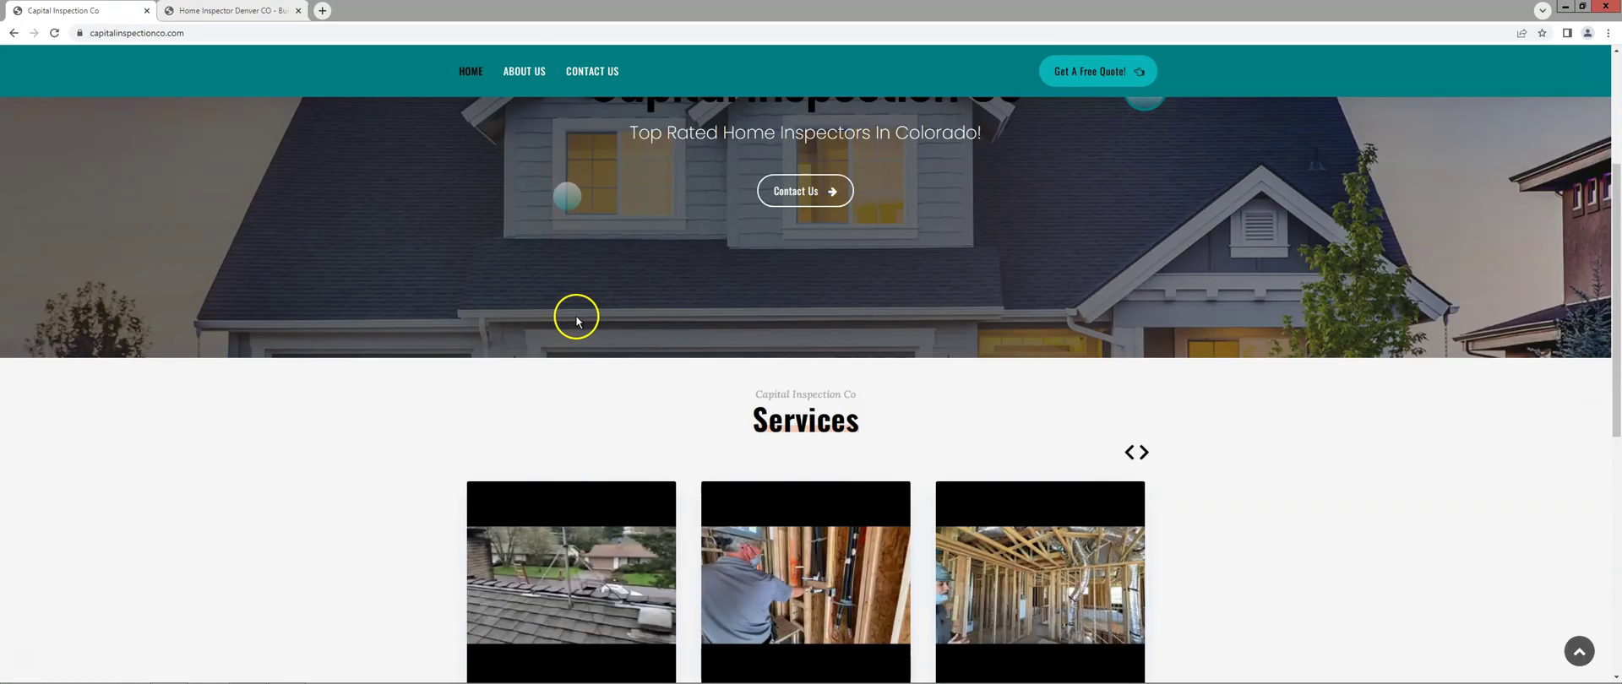
scroll(571, 315, down, 1)
scroll(529, 315, down, 5)
scroll(380, 317, up, 2)
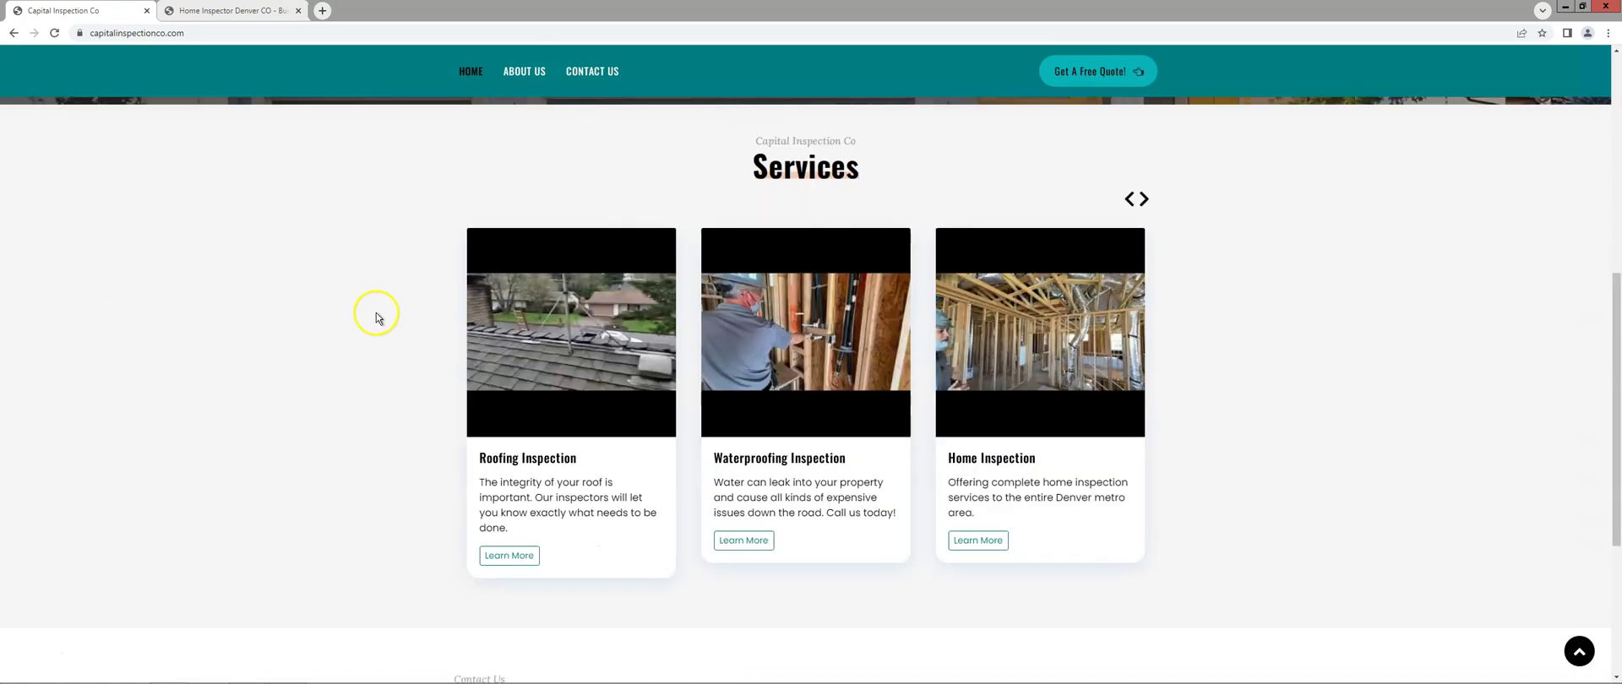
scroll(373, 317, up, 2)
scroll(374, 319, up, 1)
scroll(342, 319, down, 2)
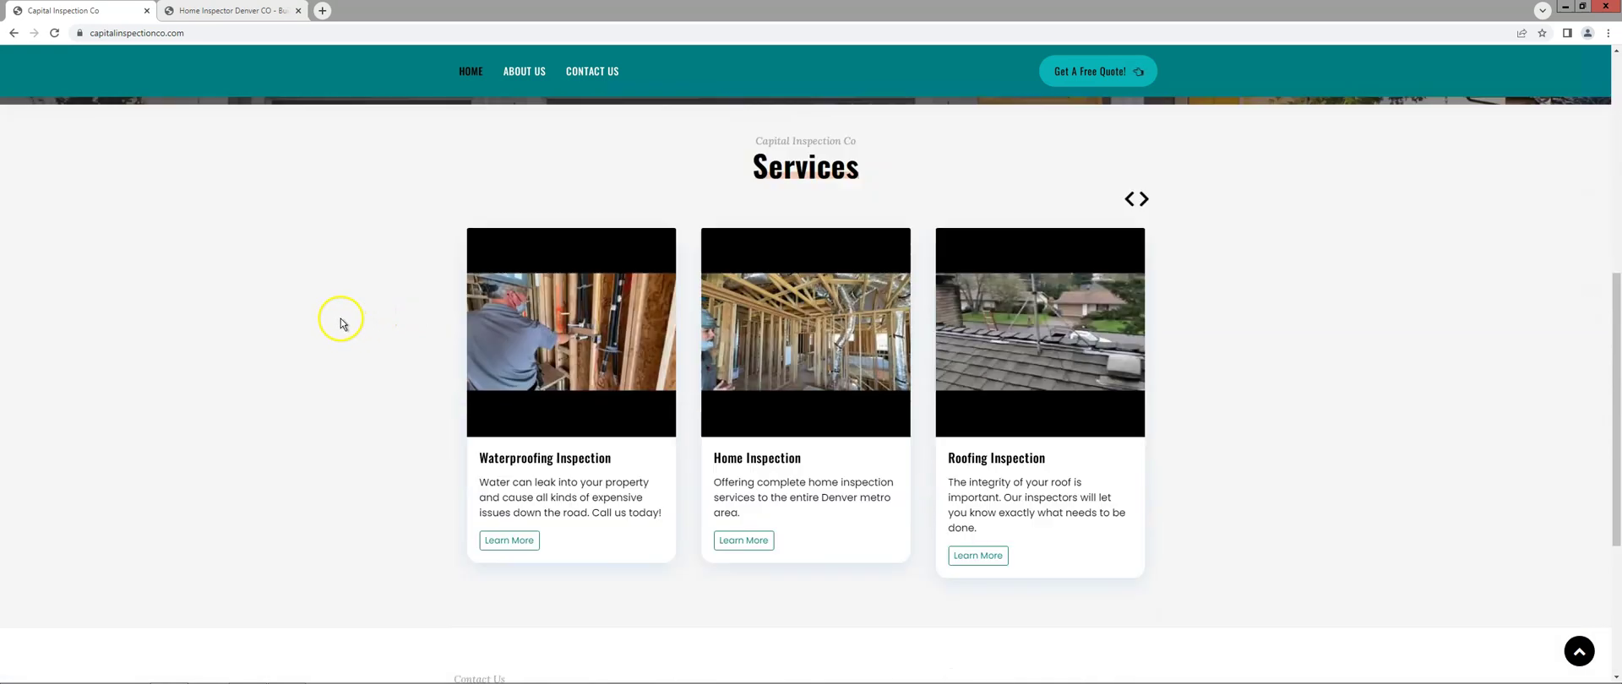
scroll(422, 304, down, 1)
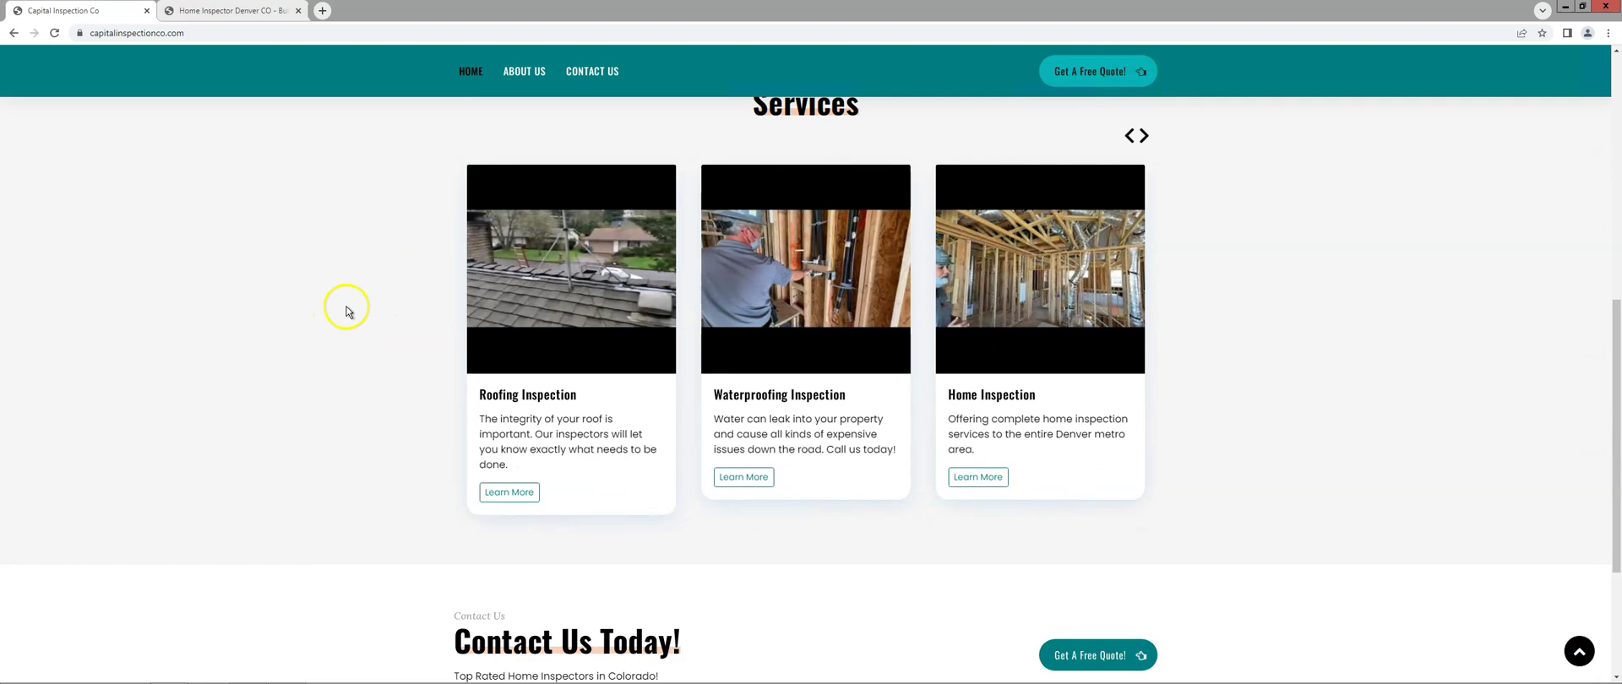
click(289, 672)
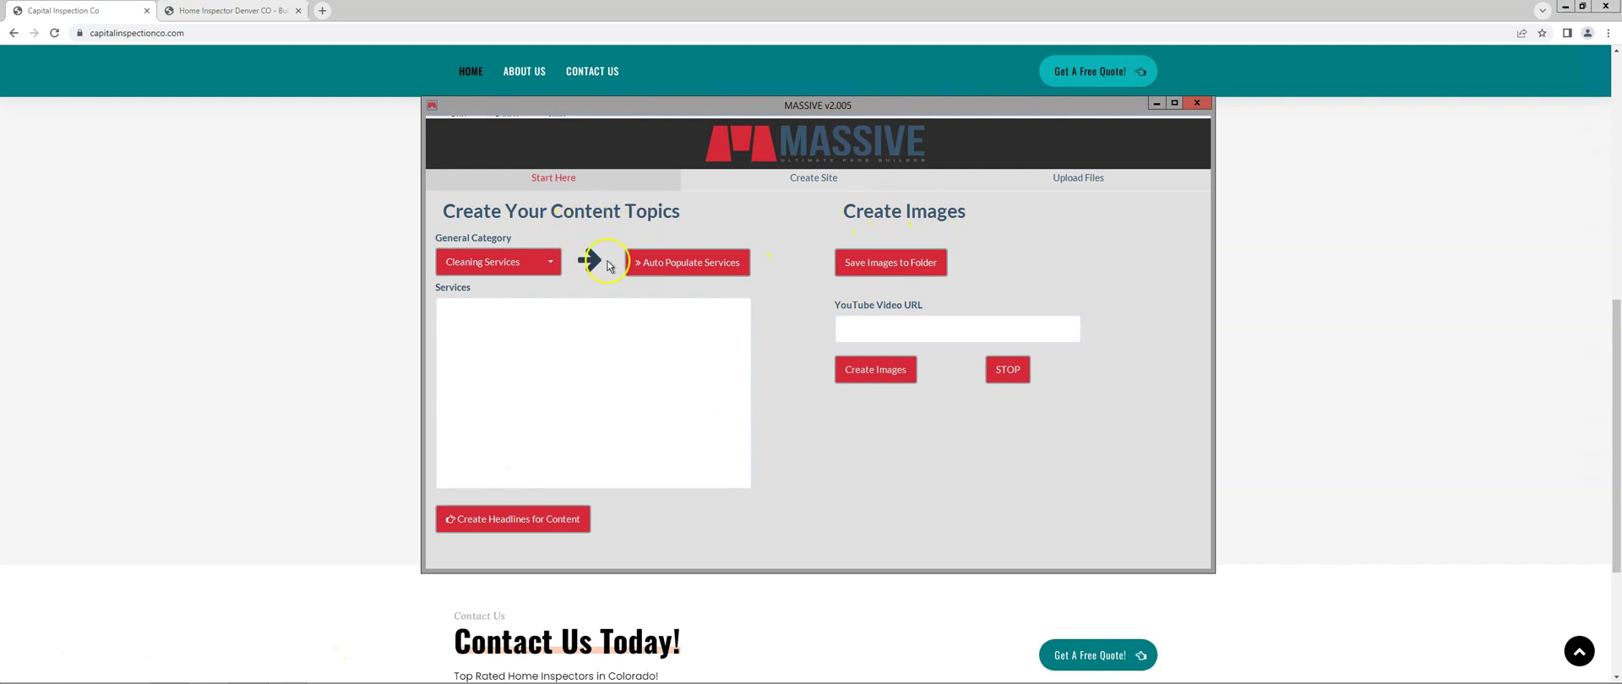
Step: Set MASSIVE's General Category dropdown to Cabinets
click(549, 268)
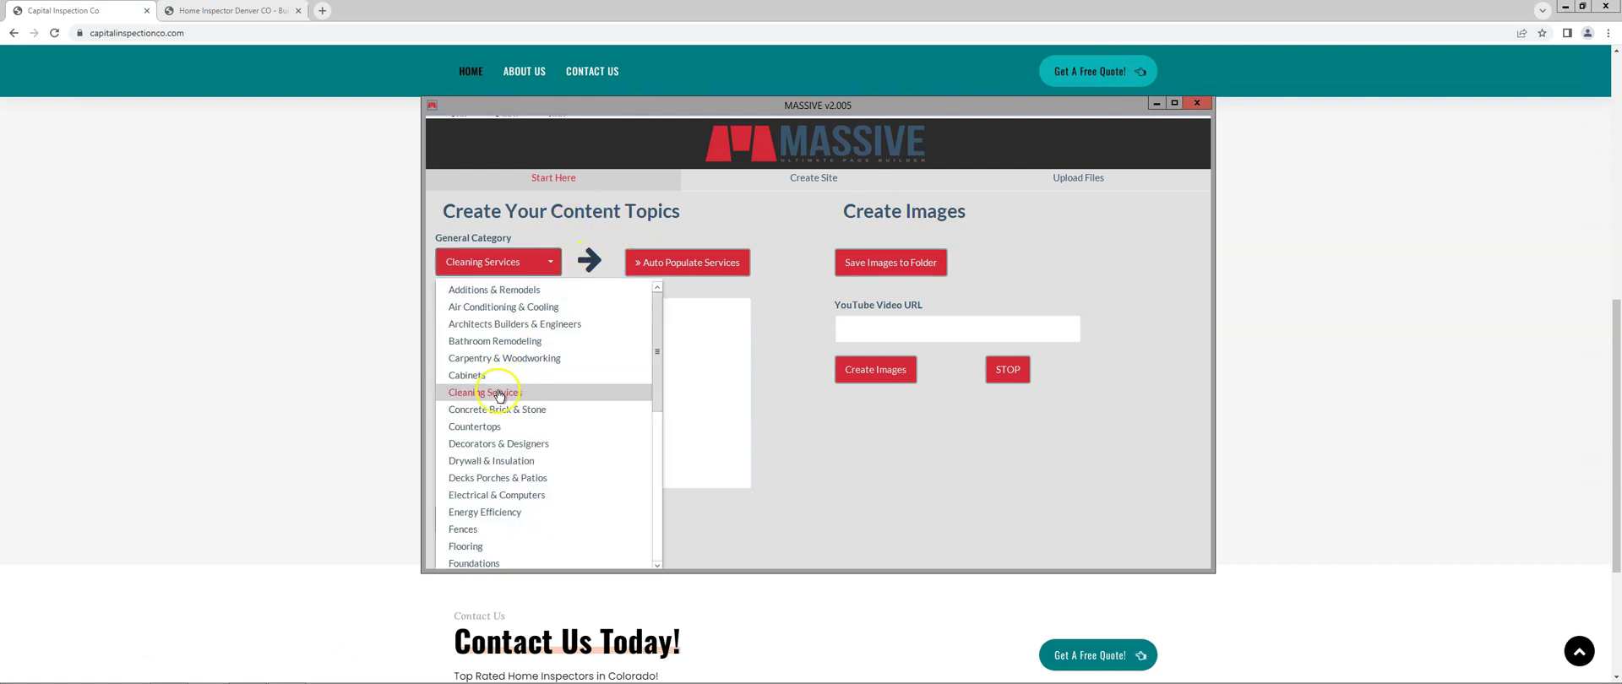
scroll(498, 395, down, 5)
scroll(503, 414, up, 3)
scroll(498, 371, up, 3)
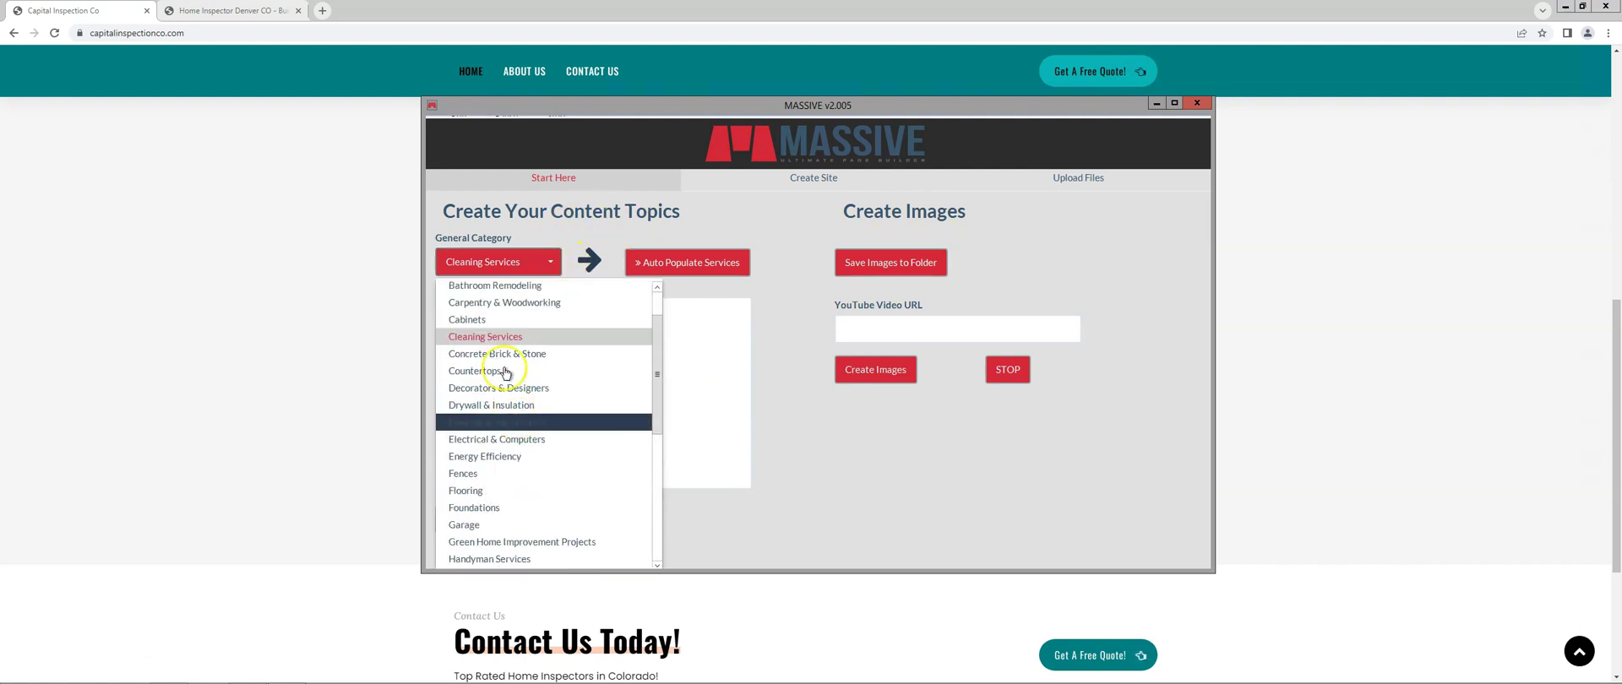
click(483, 325)
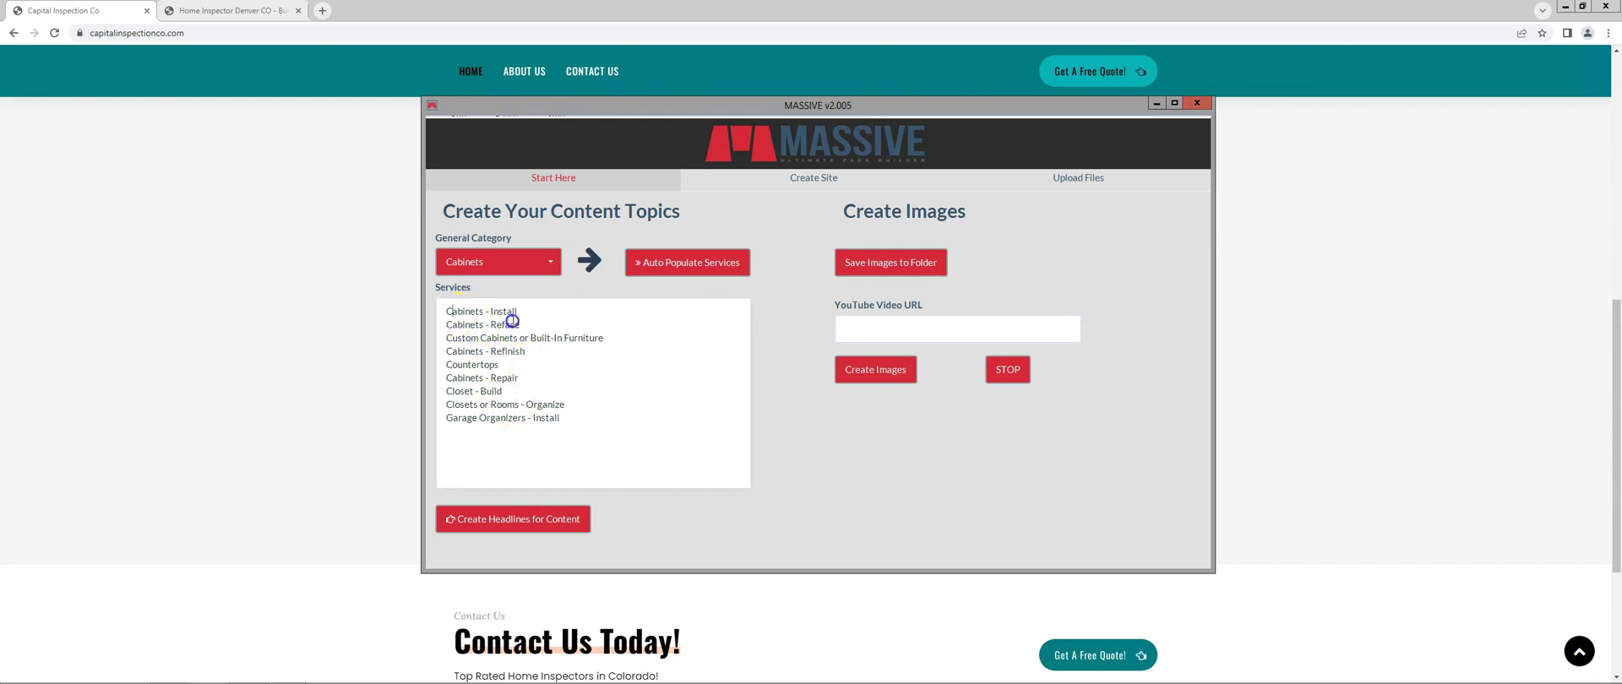
Step: Highlight the listed cabinet services, then minimize MASSIVE to reveal the website
drag(513, 321, 545, 417)
click(533, 418)
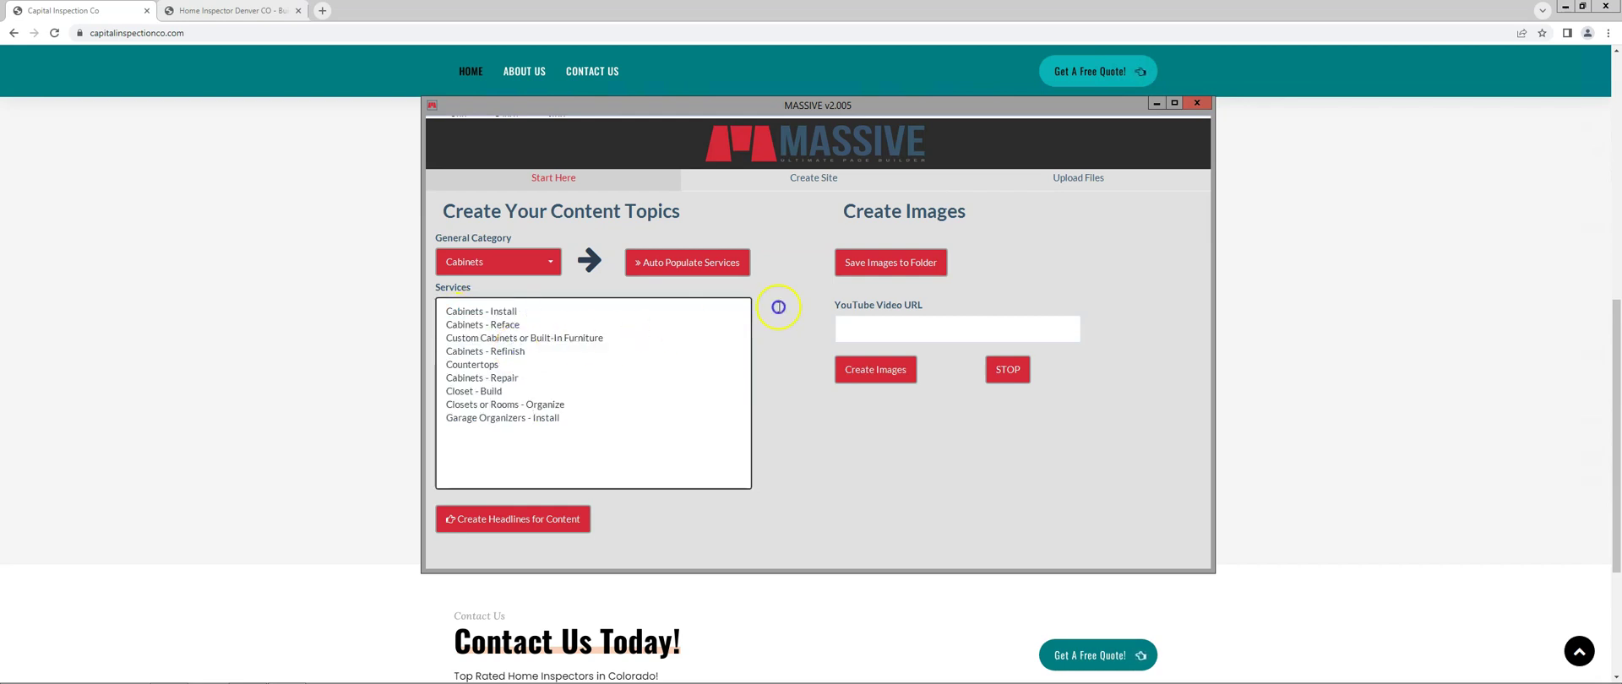
click(1351, 174)
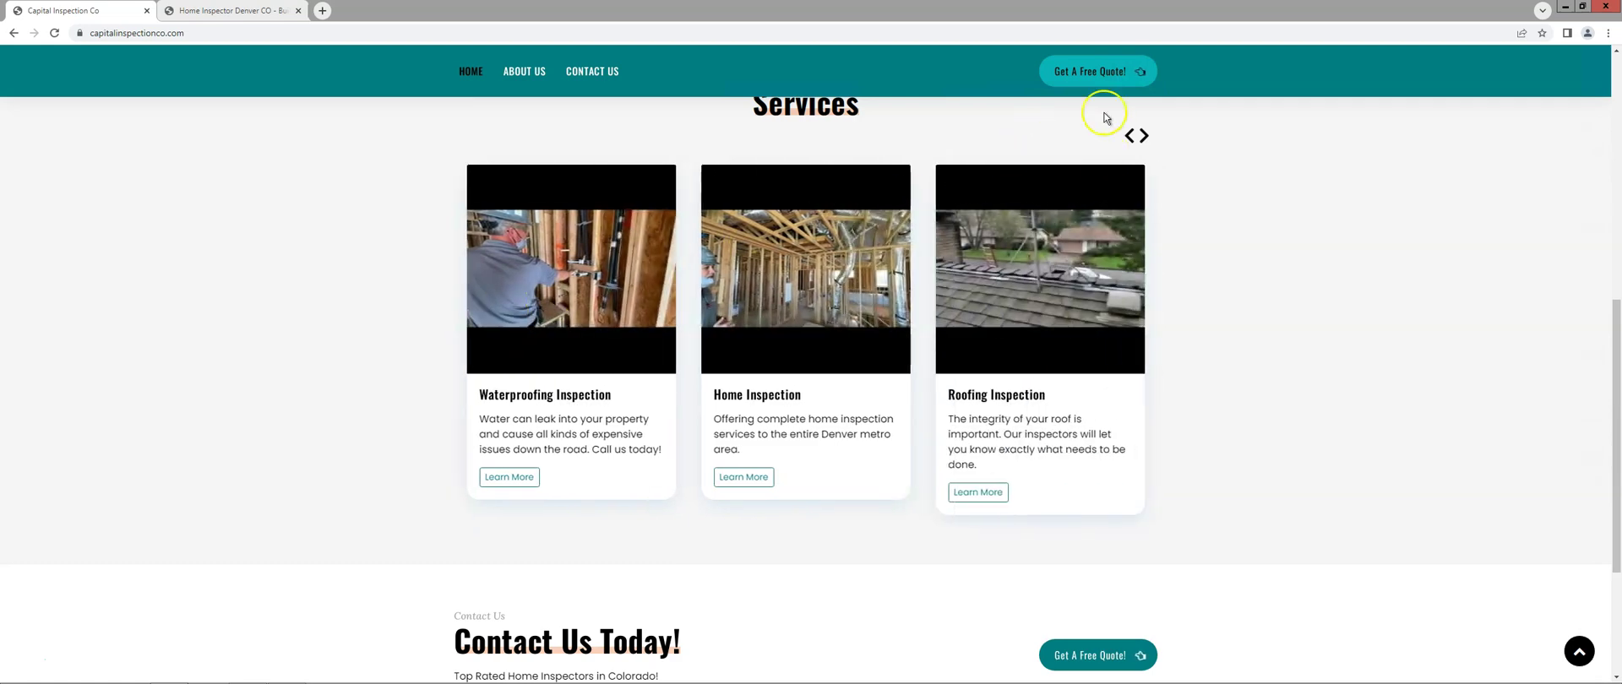
Step: Open and dismiss the 'Get A Free Quote!' popup twice, scrolling toward the Contact section
click(1100, 72)
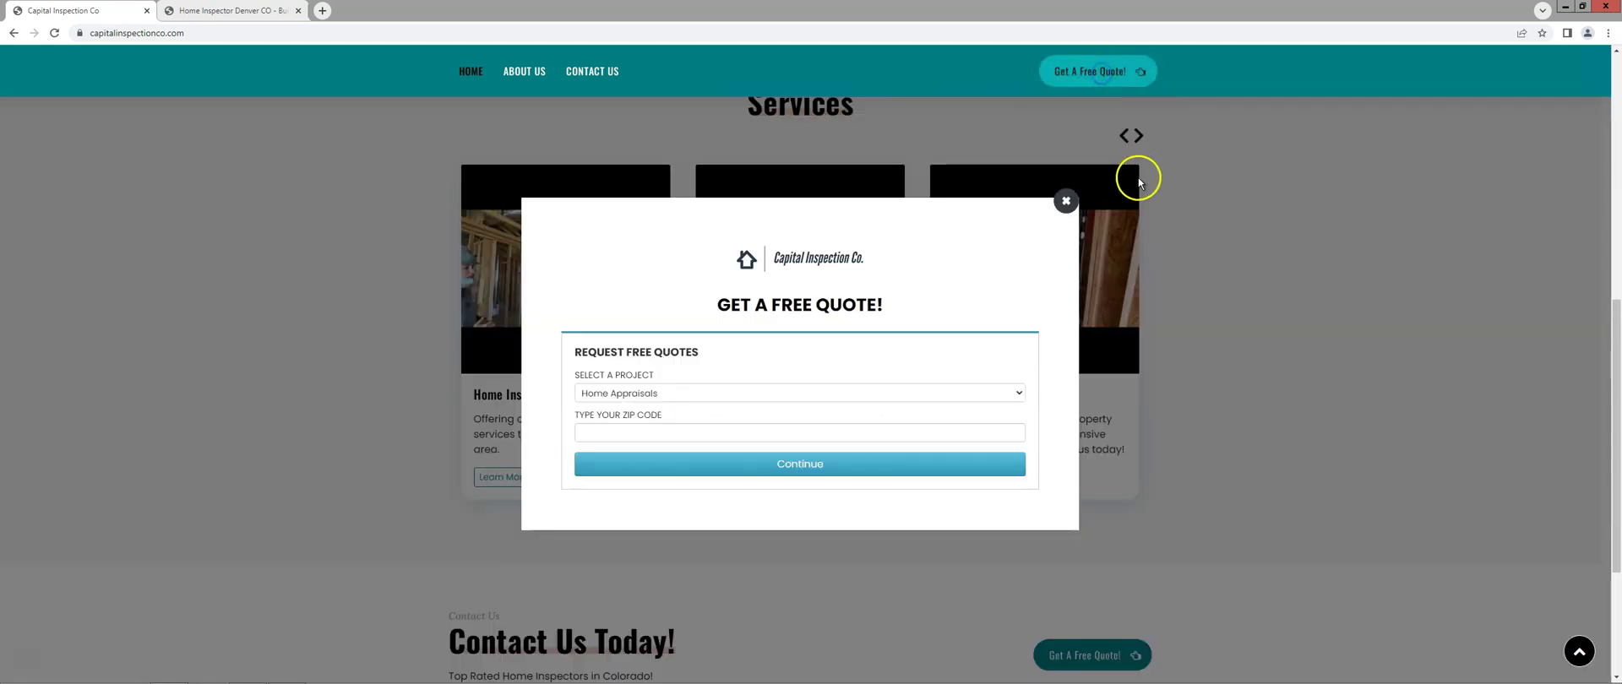
click(1067, 203)
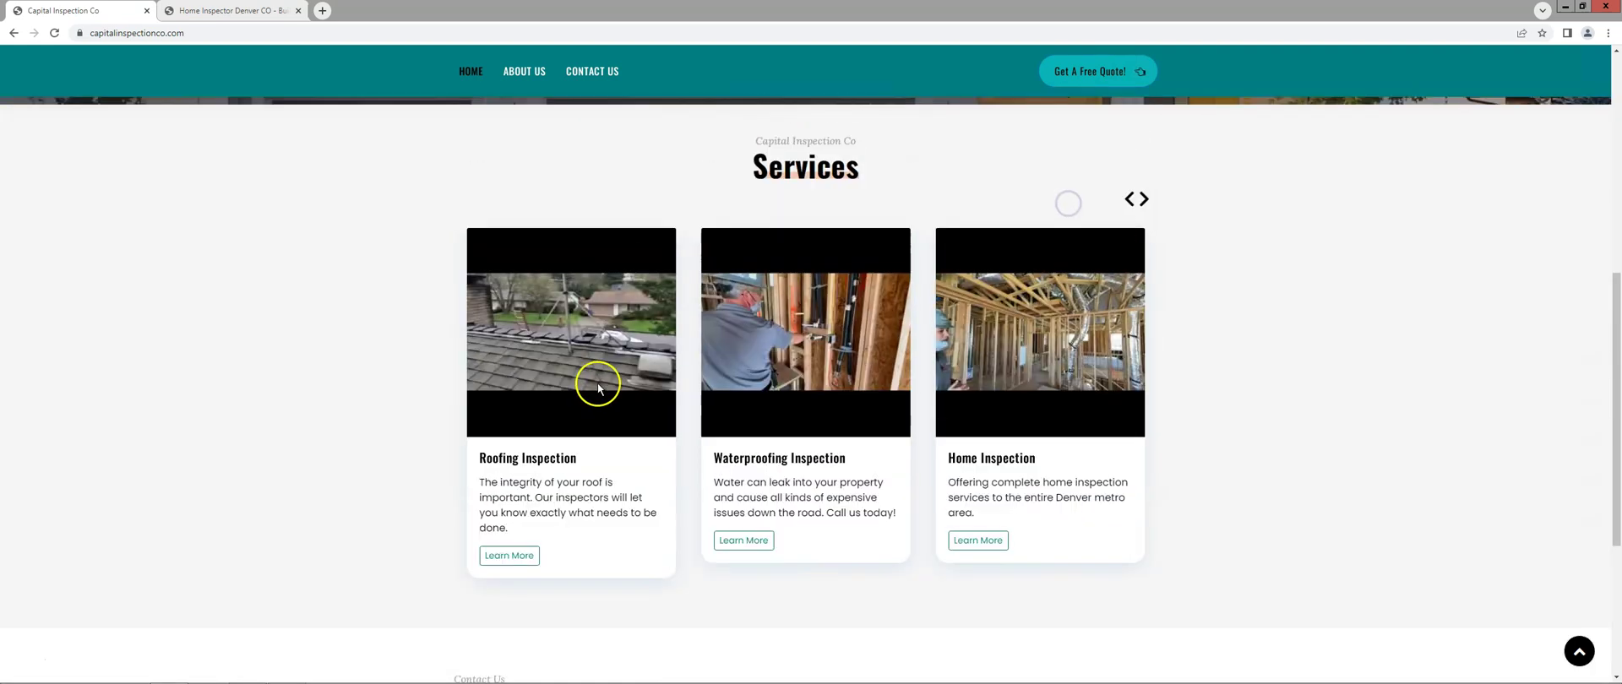
scroll(591, 384, down, 2)
click(1078, 84)
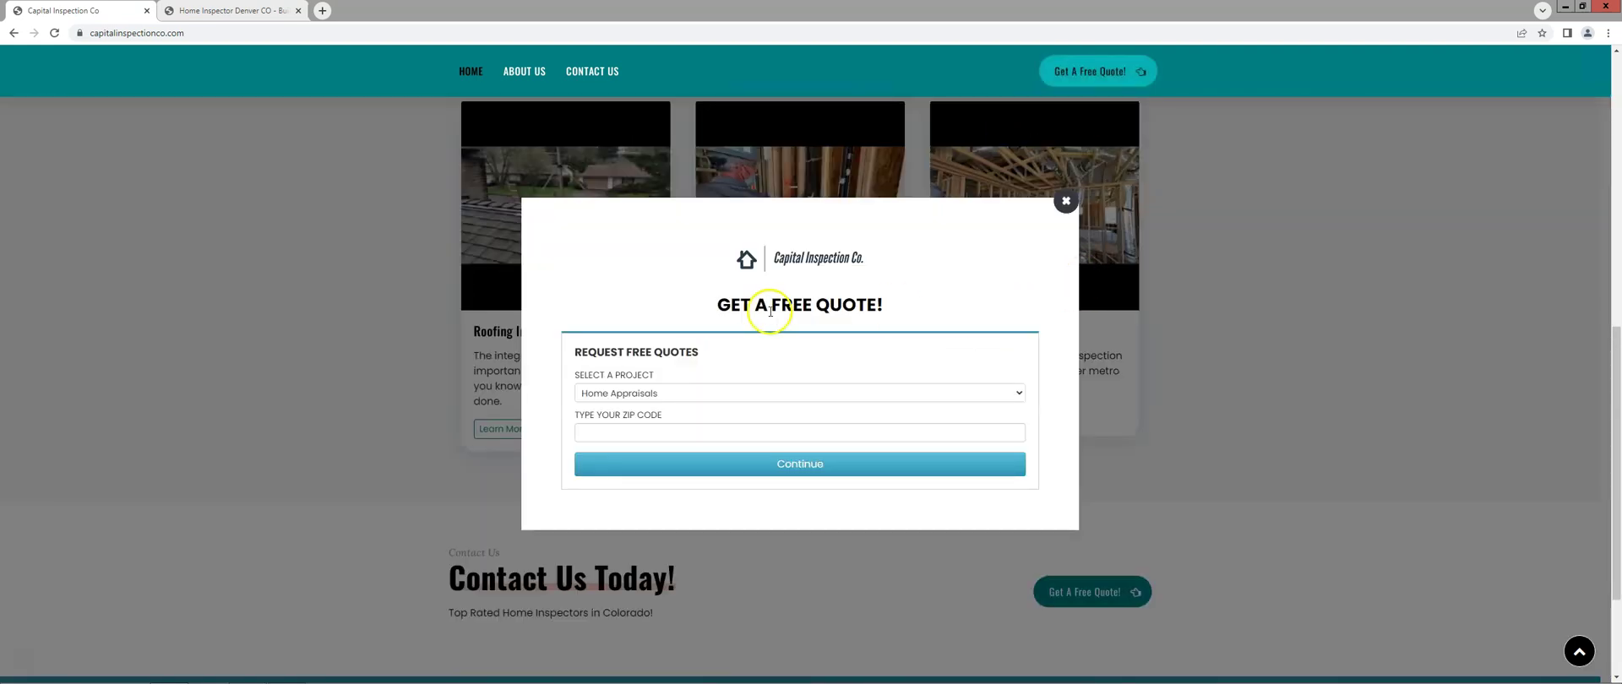
click(1067, 203)
scroll(568, 460, down, 2)
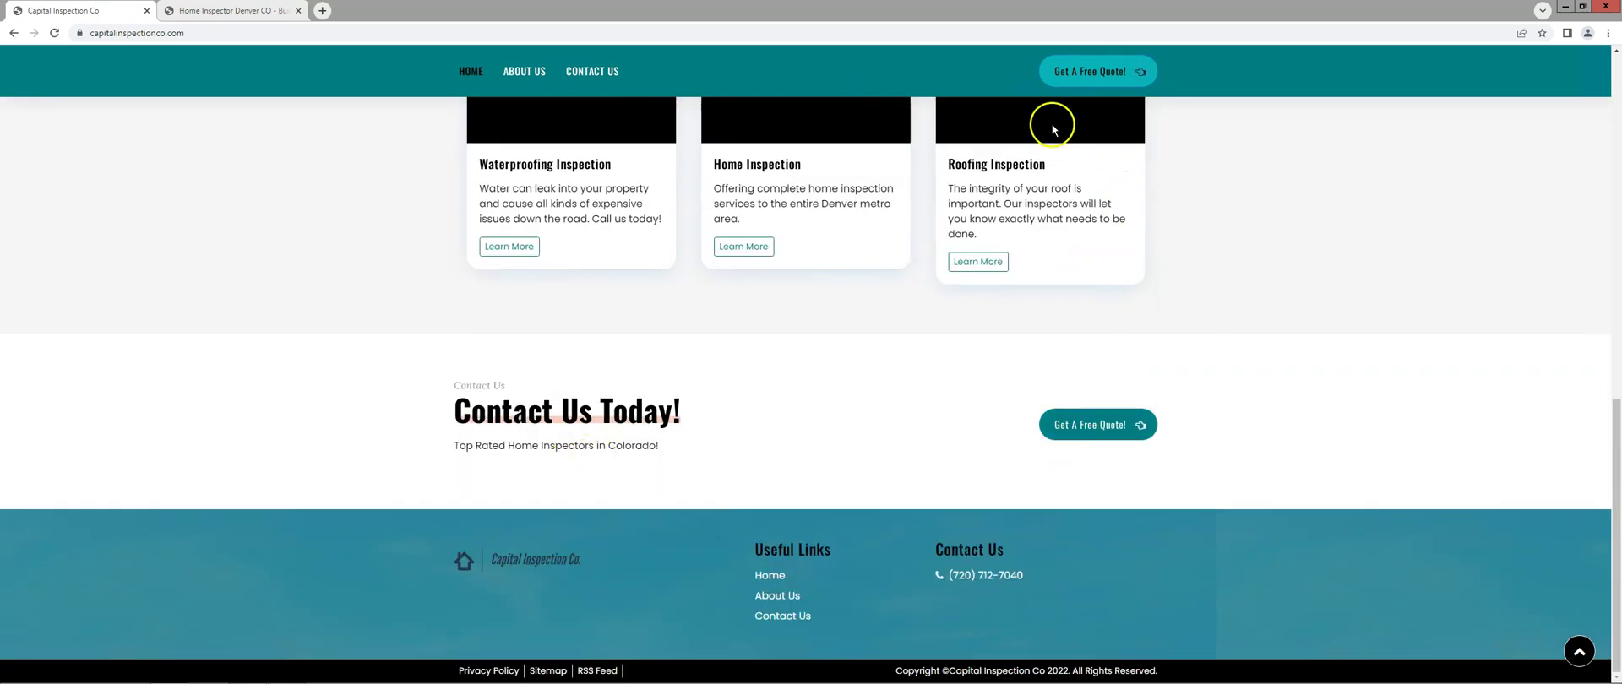
Step: Open the Waterproofing Inspection service page and scroll down it
click(526, 249)
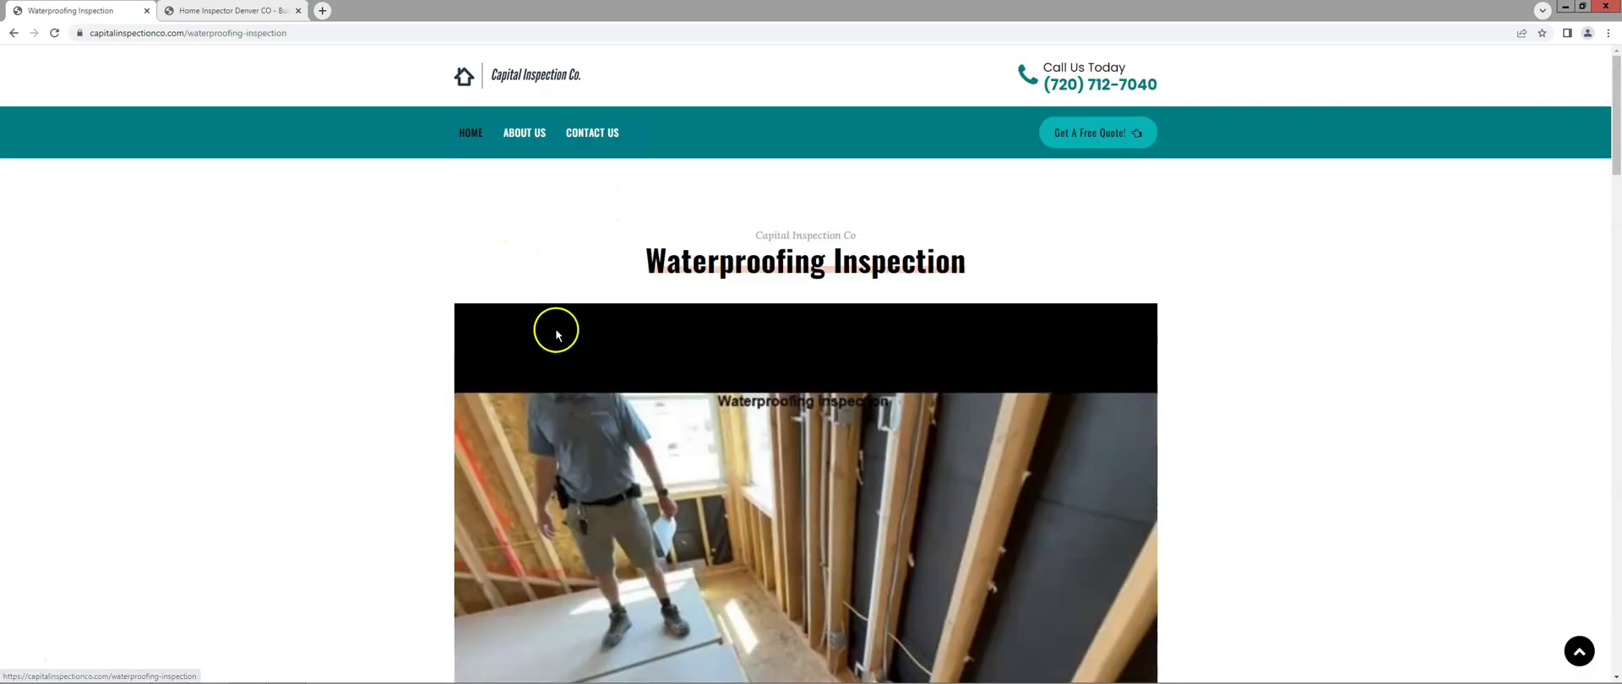
scroll(442, 434, down, 10)
scroll(438, 427, down, 5)
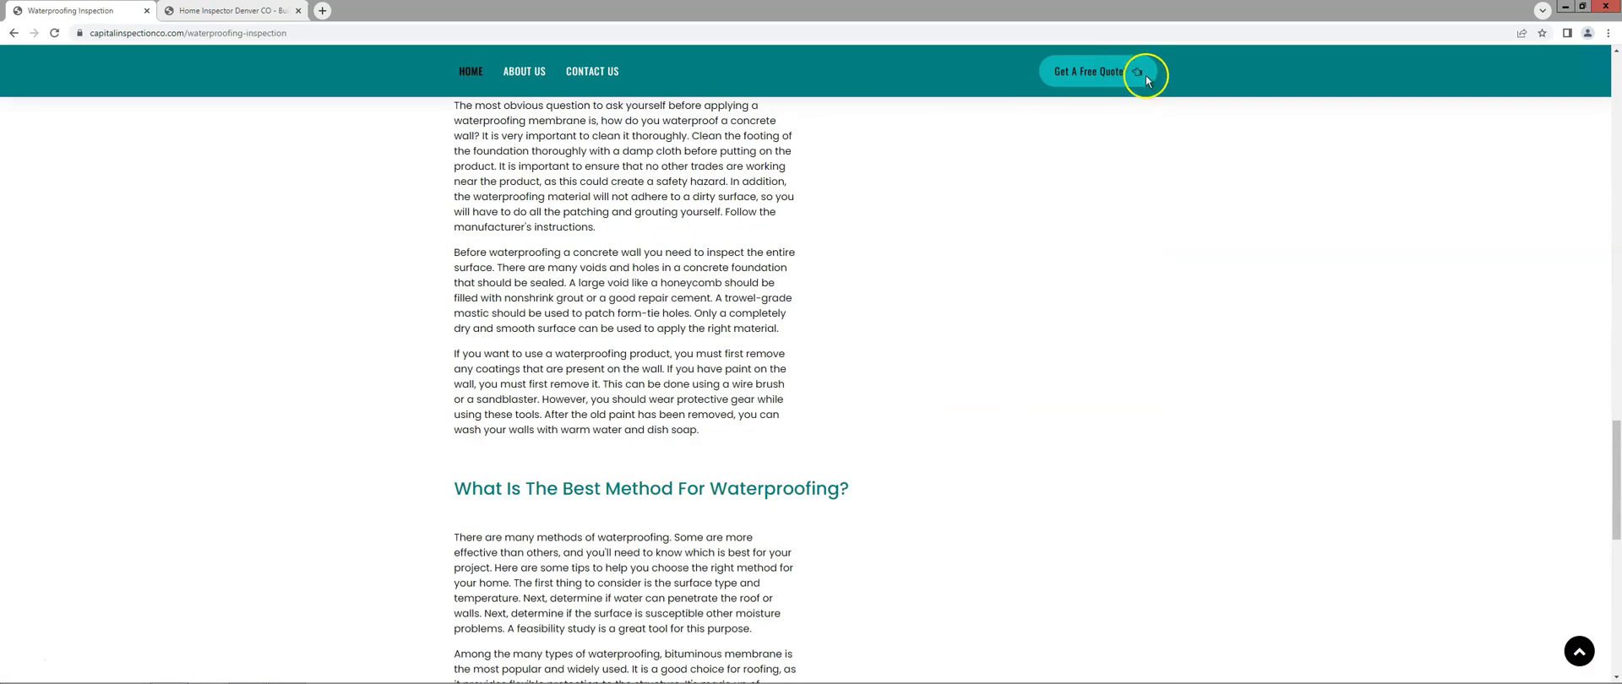
scroll(627, 326, down, 2)
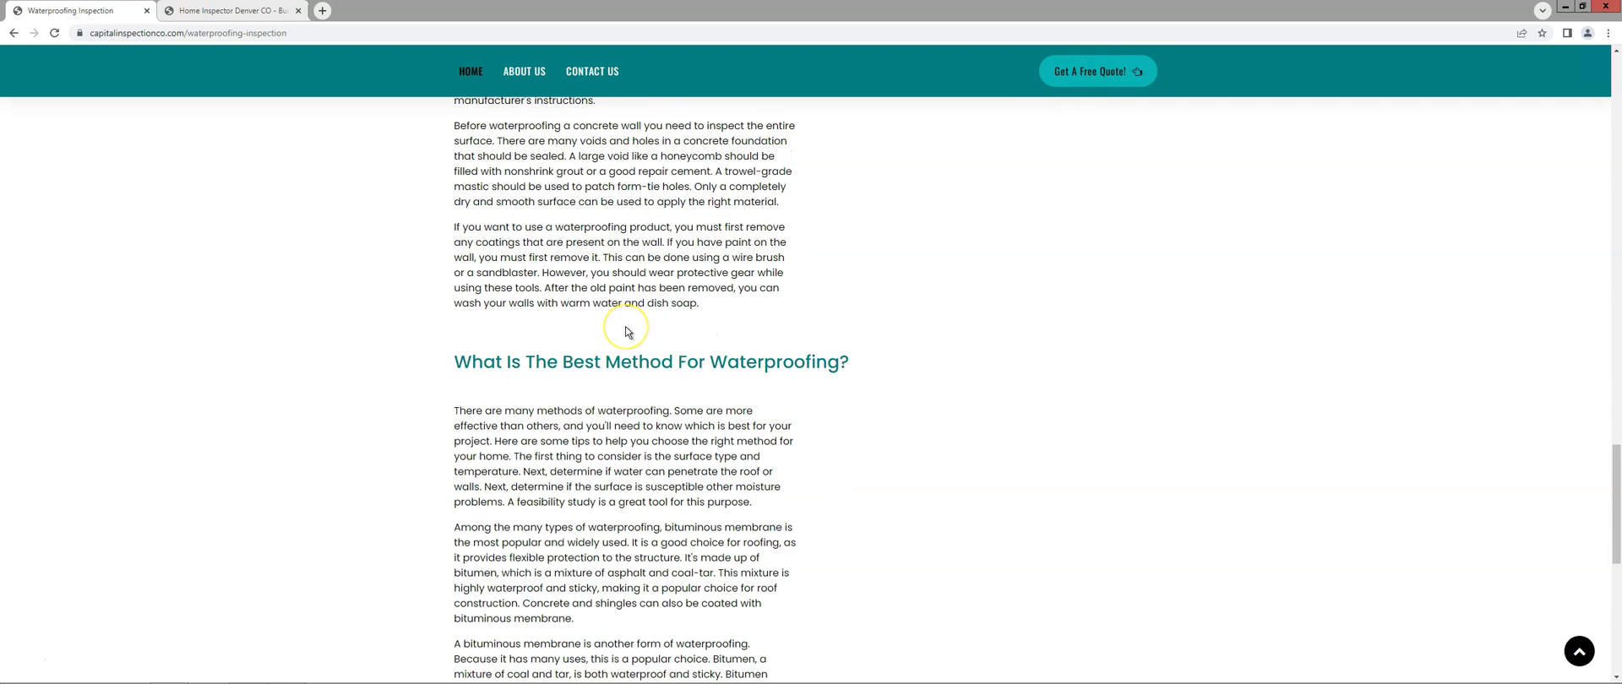
Step: Preview the page at phone width by snapping and narrowing Chrome, then maximize it again
key(super+Left)
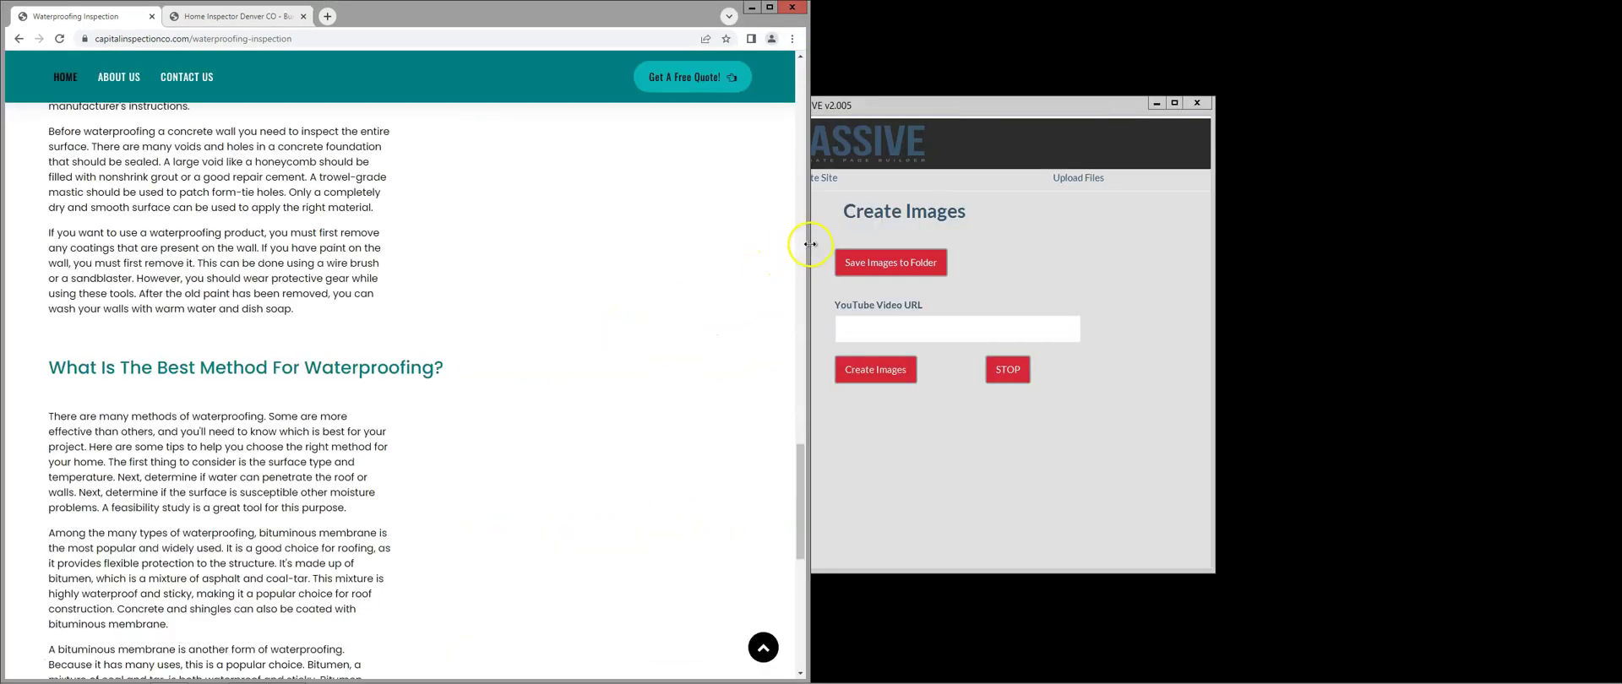
drag(809, 244, 326, 253)
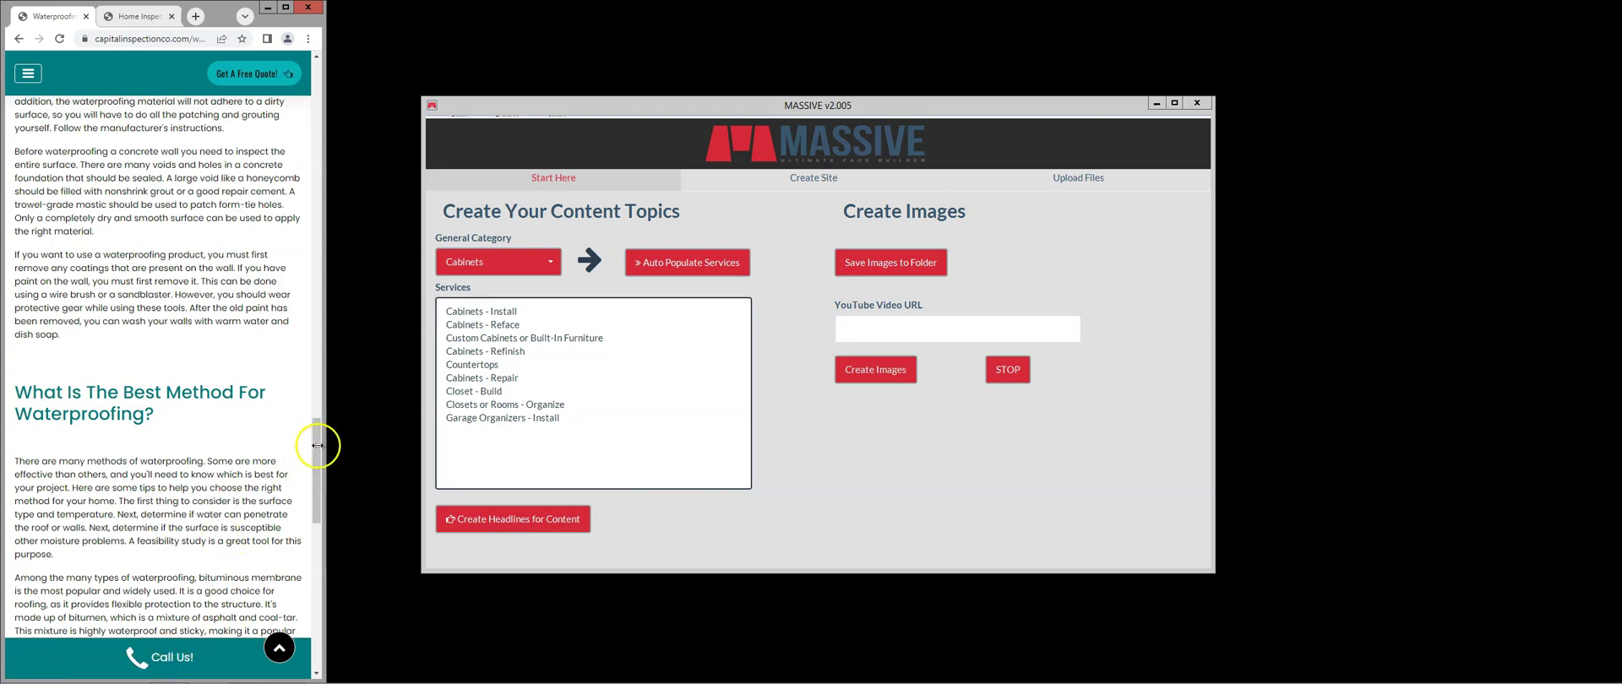
drag(319, 441, 325, 67)
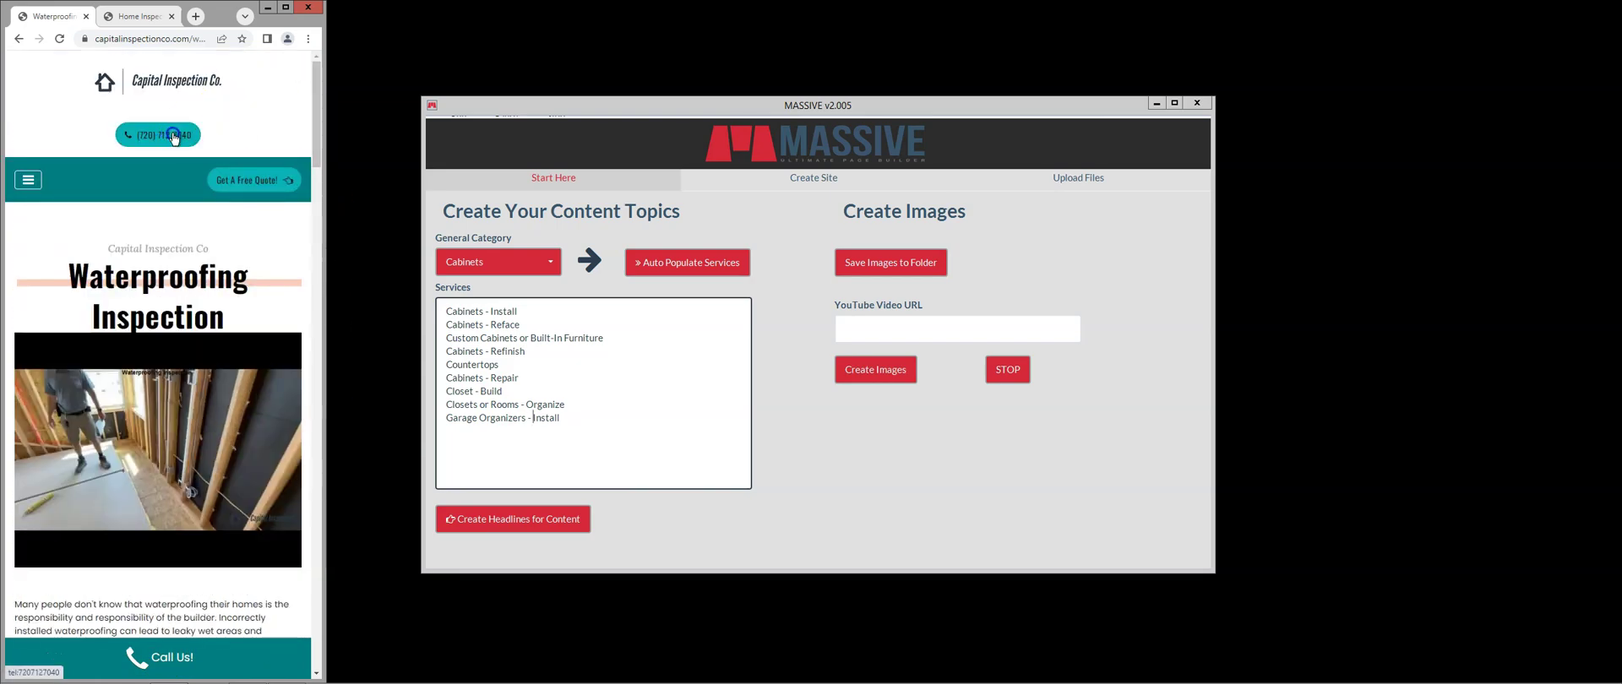
click(285, 7)
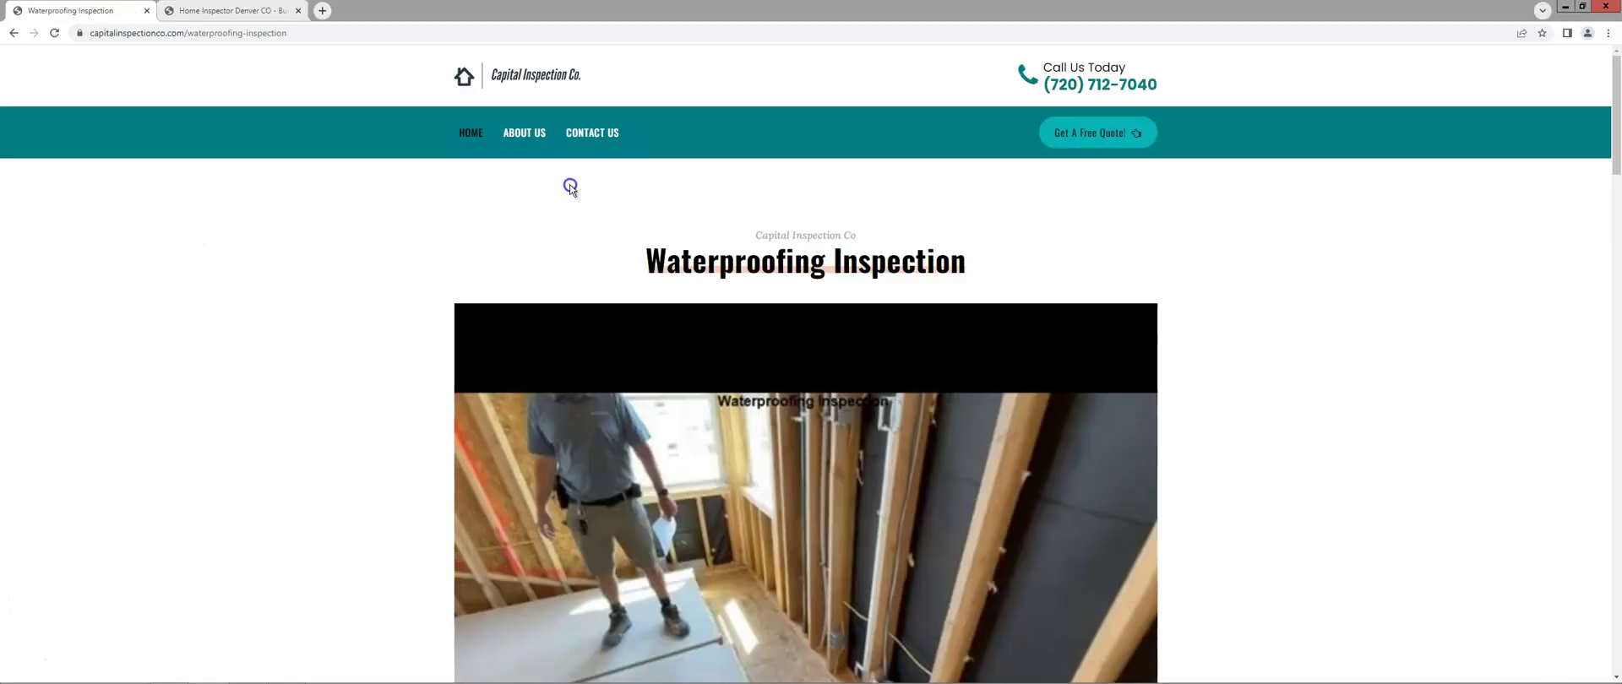
scroll(734, 276, down, 5)
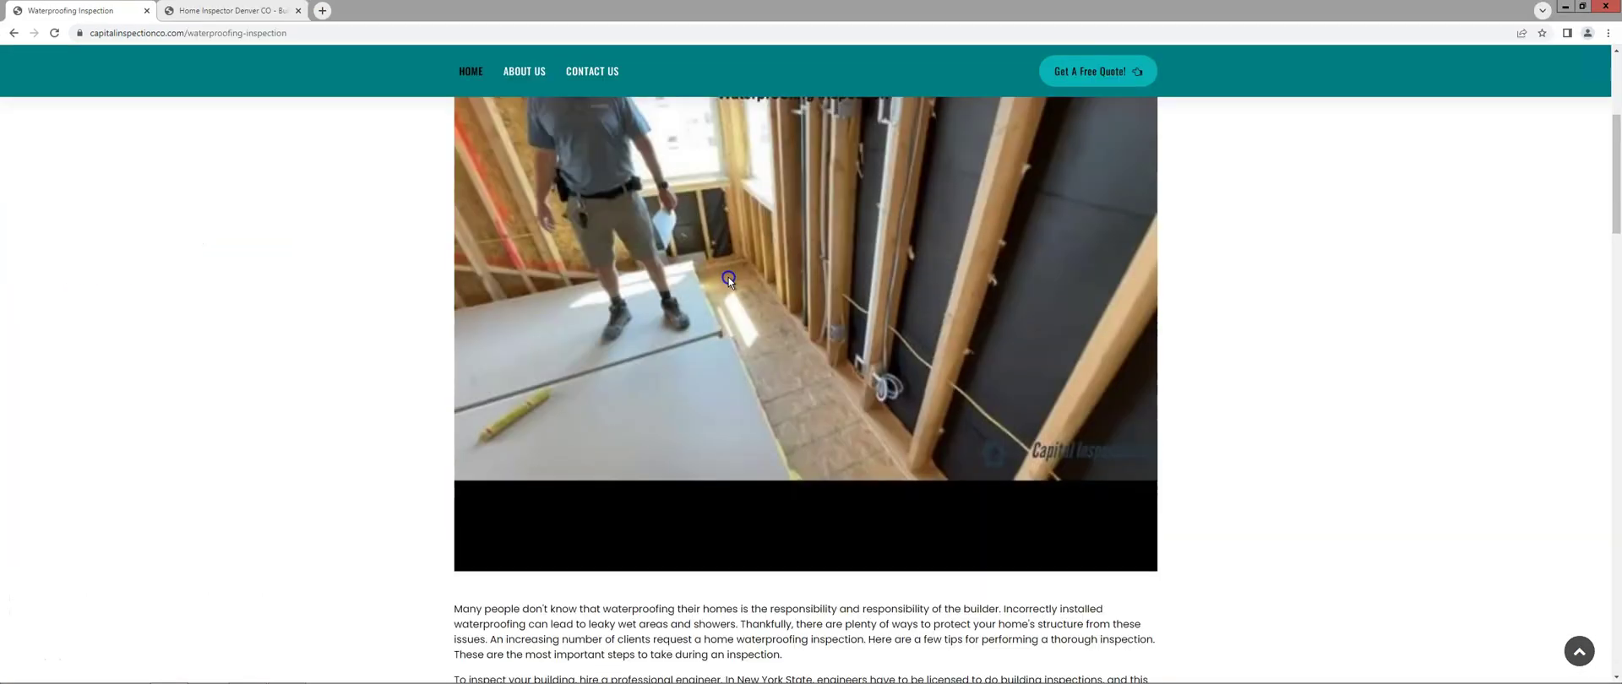
Step: Minimize Chrome and open MASSIVE's Create Site form with the Choose City list
click(1561, 7)
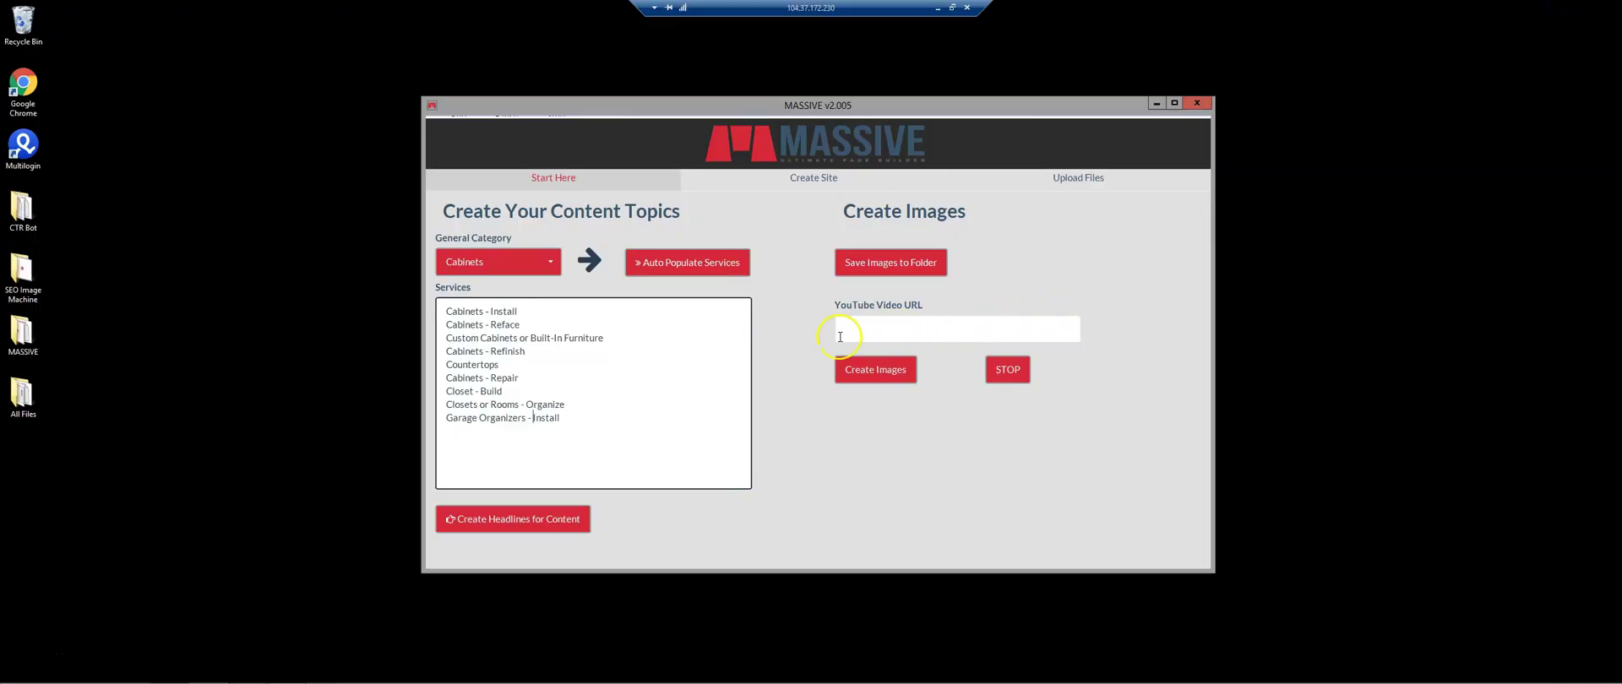
click(799, 181)
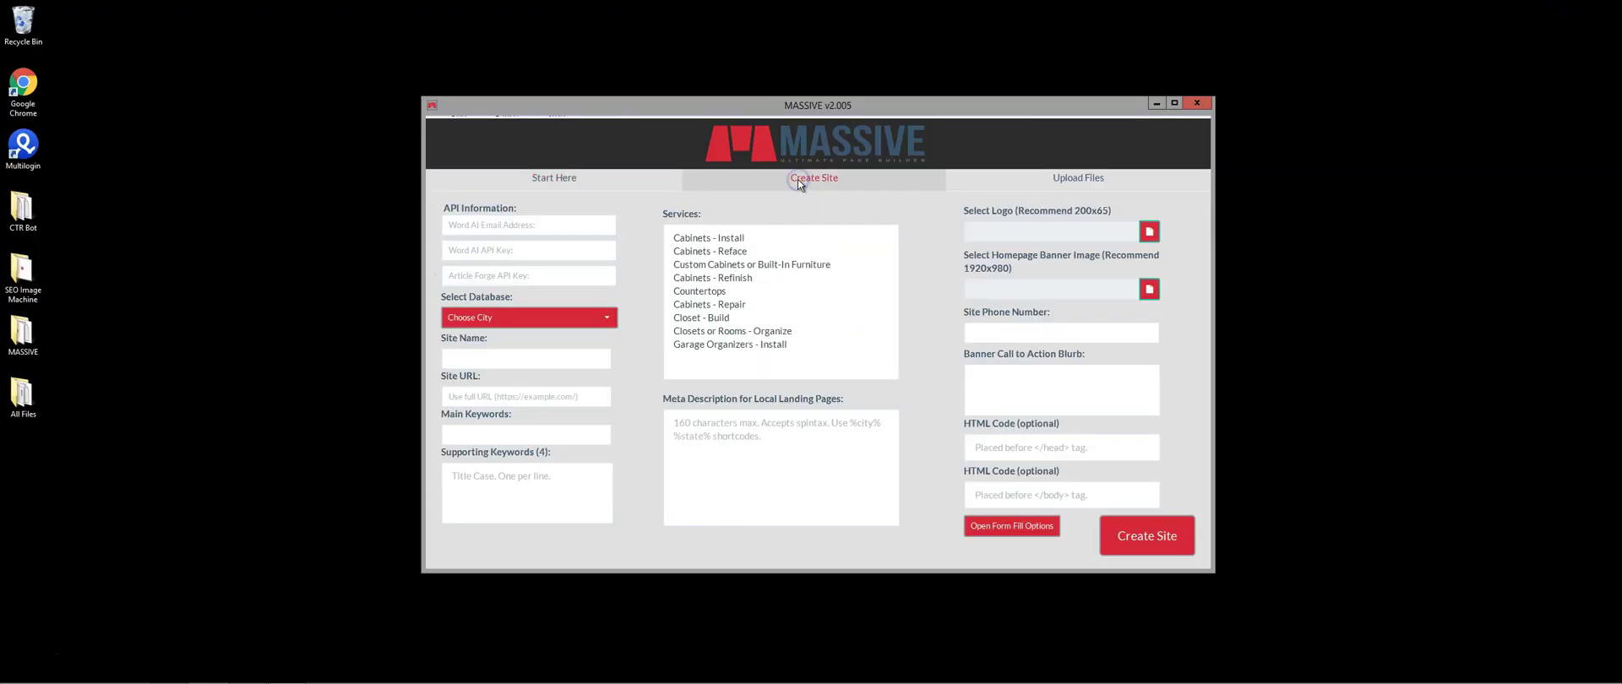
click(609, 321)
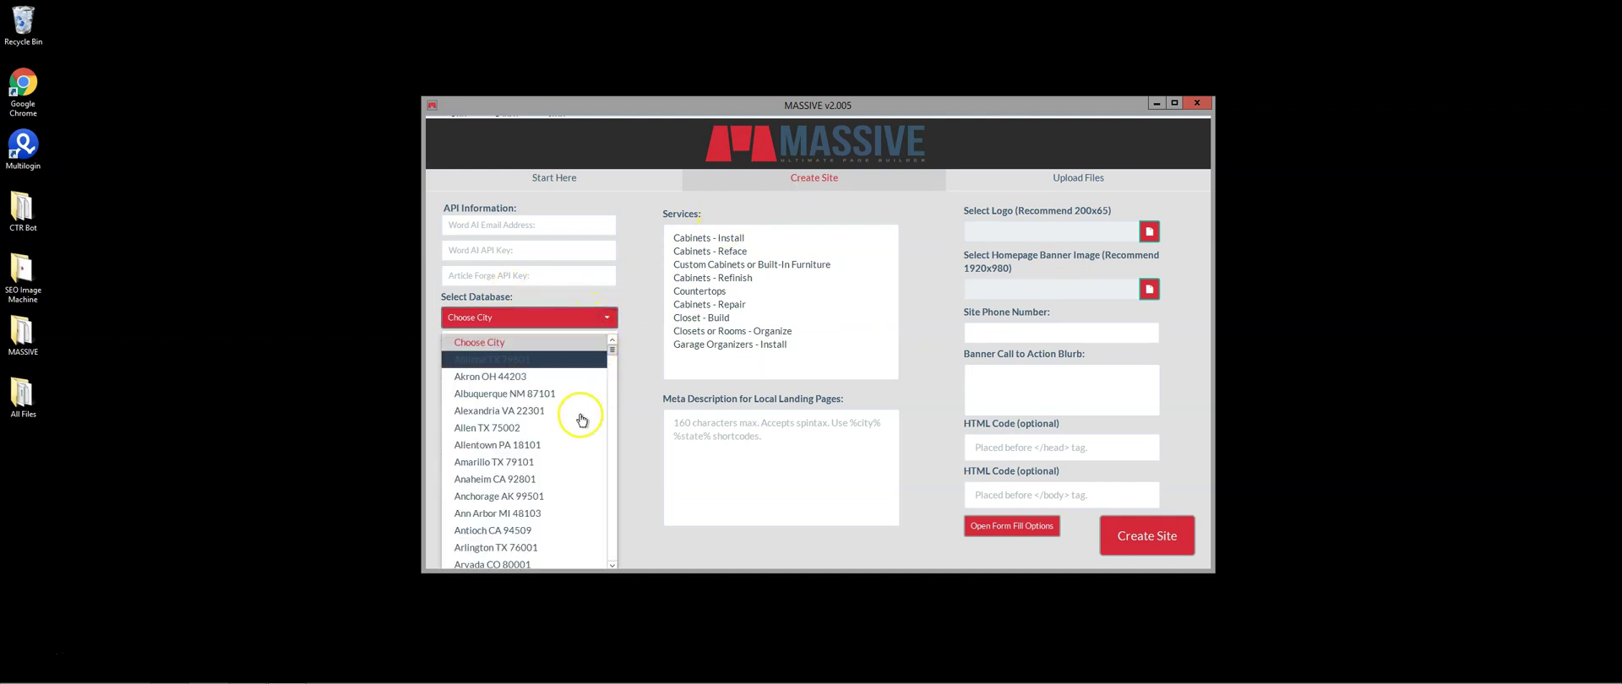
Step: Scroll through the full list of city databases
scroll(557, 412, down, 2)
scroll(541, 414, down, 2)
scroll(532, 416, down, 1)
scroll(527, 419, down, 1)
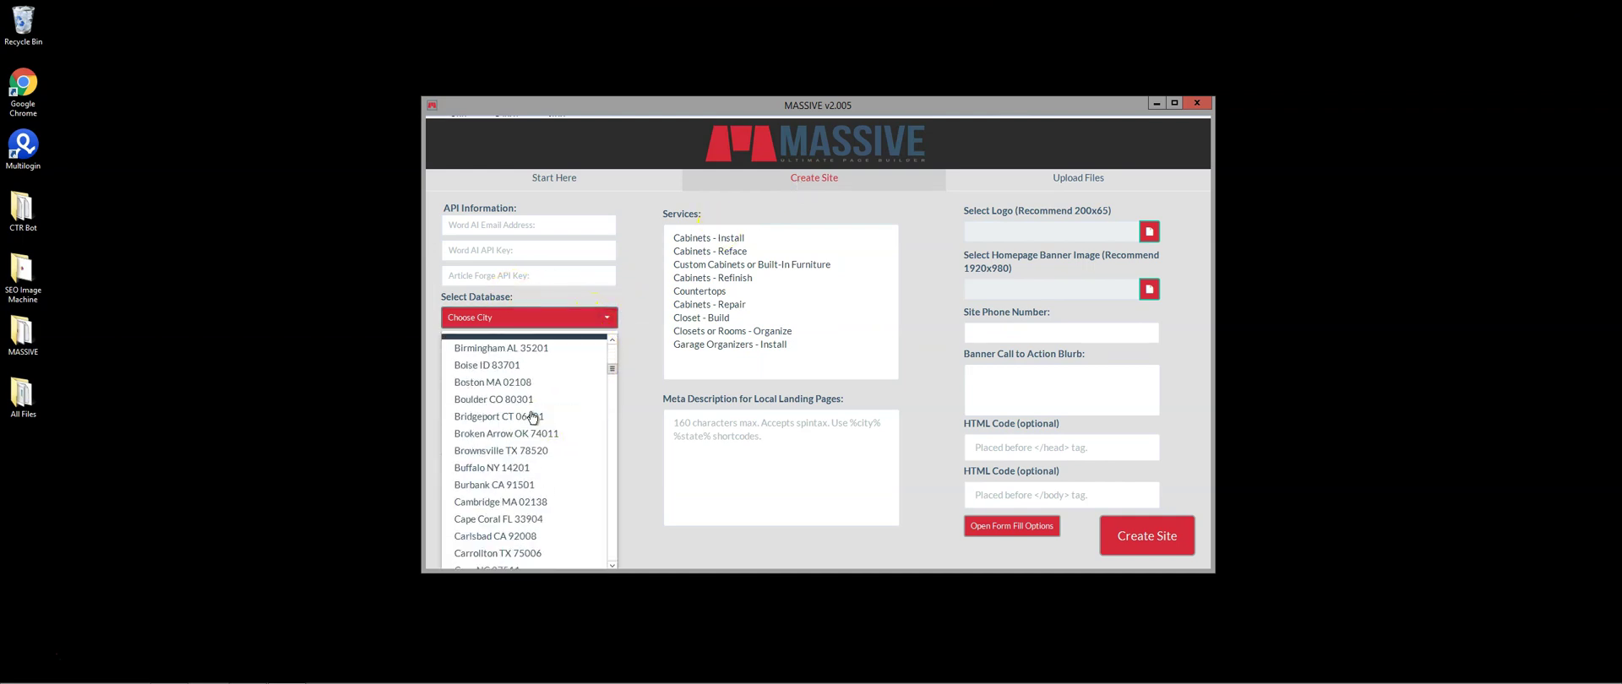
scroll(523, 419, down, 1)
scroll(521, 419, down, 1)
scroll(517, 428, down, 1)
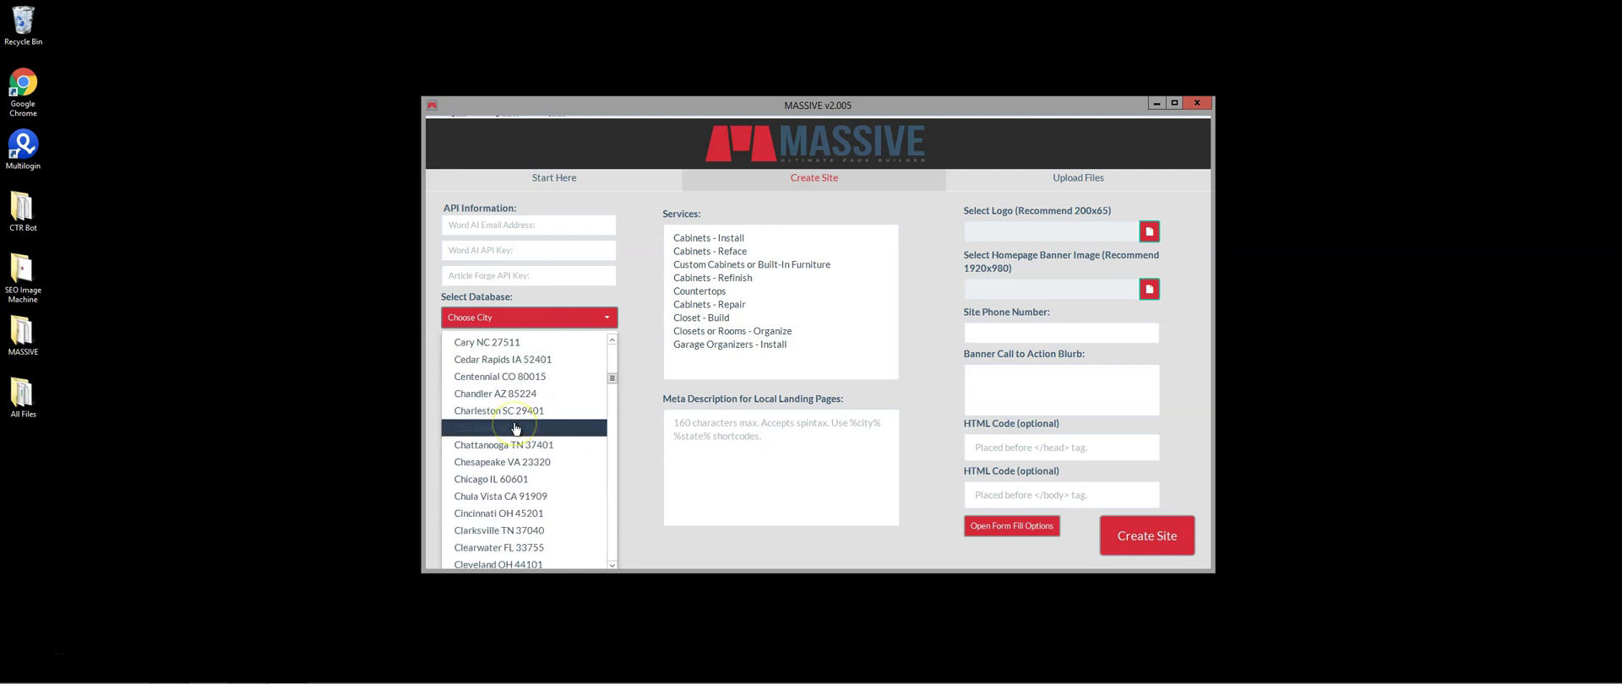
scroll(513, 435, down, 1)
scroll(508, 446, down, 1)
scroll(508, 445, down, 2)
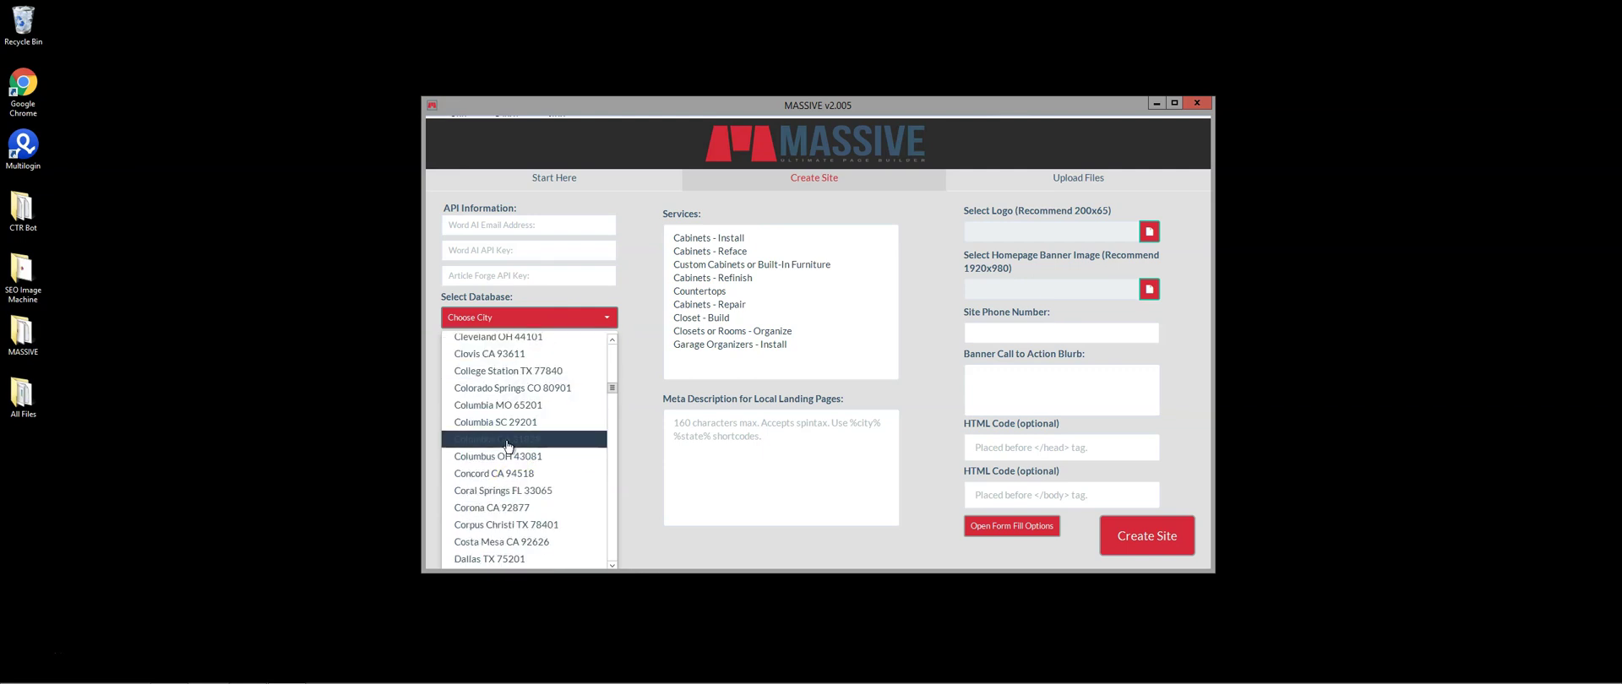
scroll(507, 446, down, 1)
scroll(501, 447, down, 2)
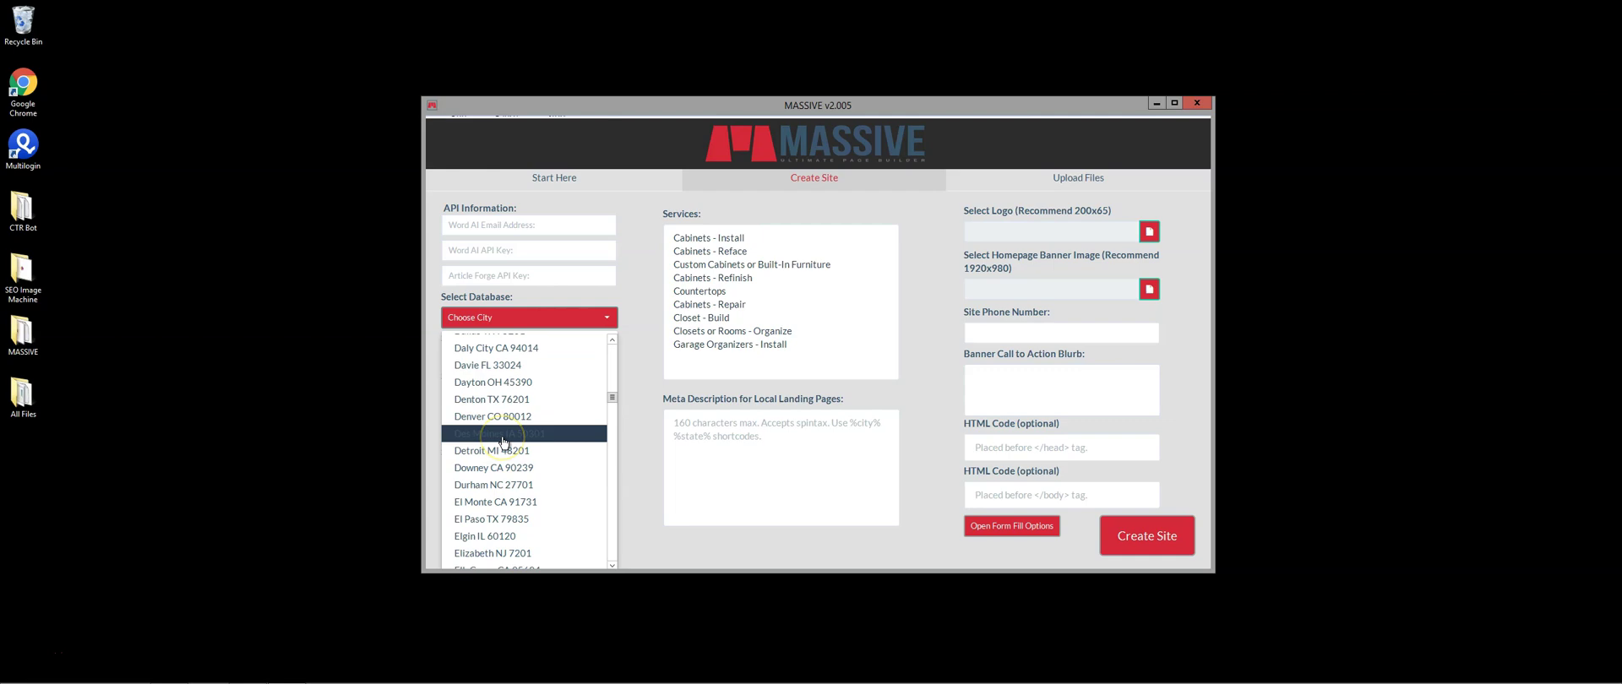
scroll(502, 445, down, 3)
scroll(504, 442, down, 2)
scroll(503, 442, down, 3)
scroll(503, 442, down, 2)
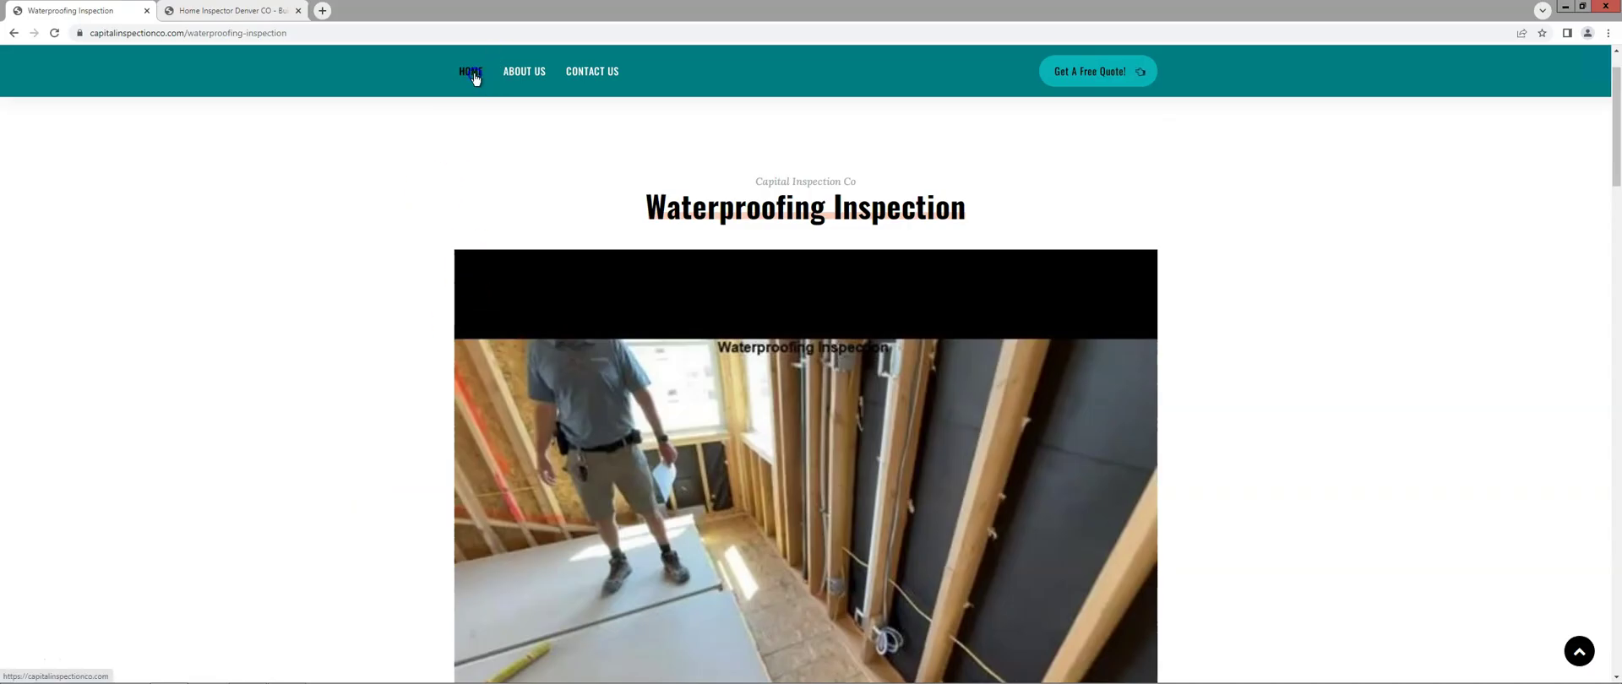
Step: Go to the homepage, open the Home Inspection article and scroll to its service locations
click(471, 72)
scroll(519, 488, down, 4)
scroll(519, 488, down, 5)
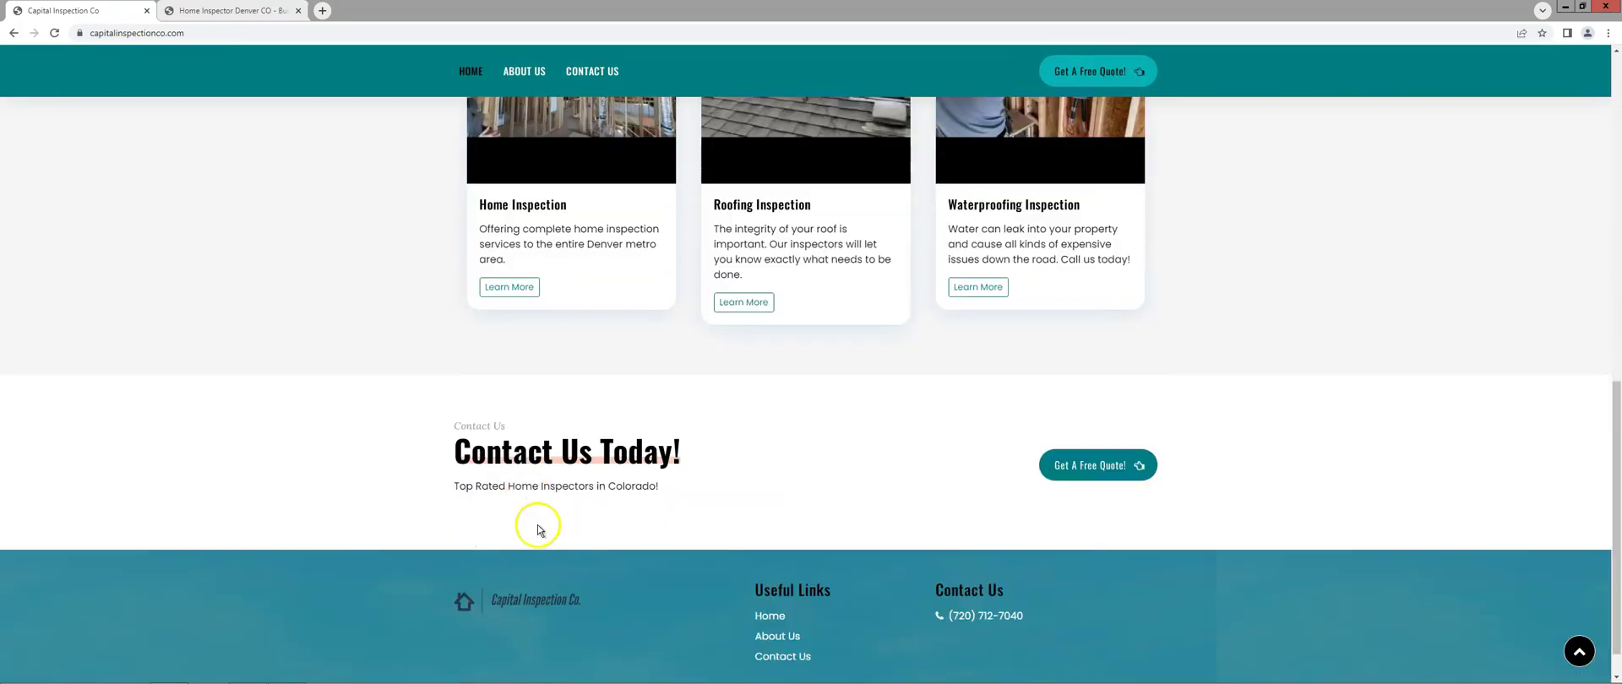
click(505, 388)
scroll(406, 403, down, 3)
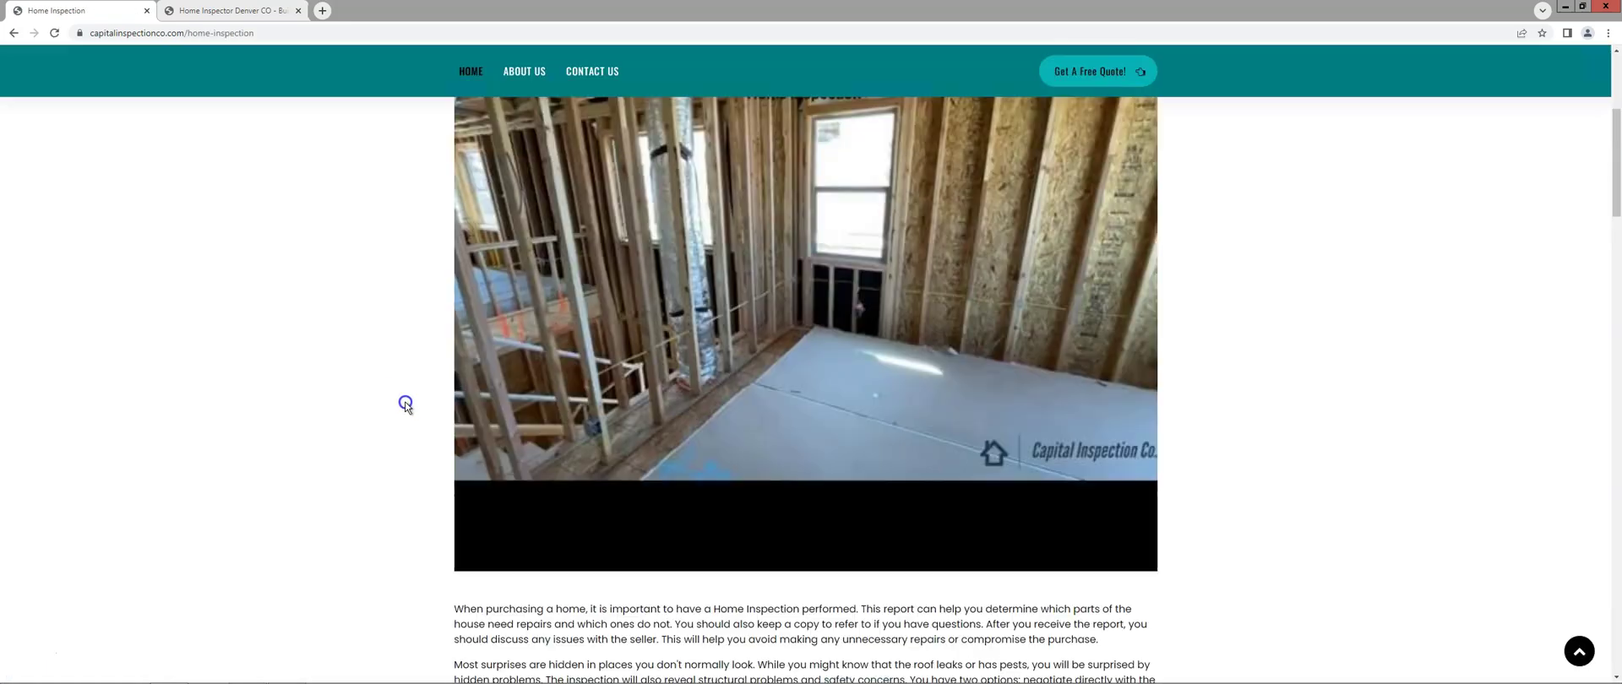
scroll(406, 402, down, 3)
scroll(406, 403, down, 4)
scroll(406, 403, down, 6)
scroll(406, 403, down, 4)
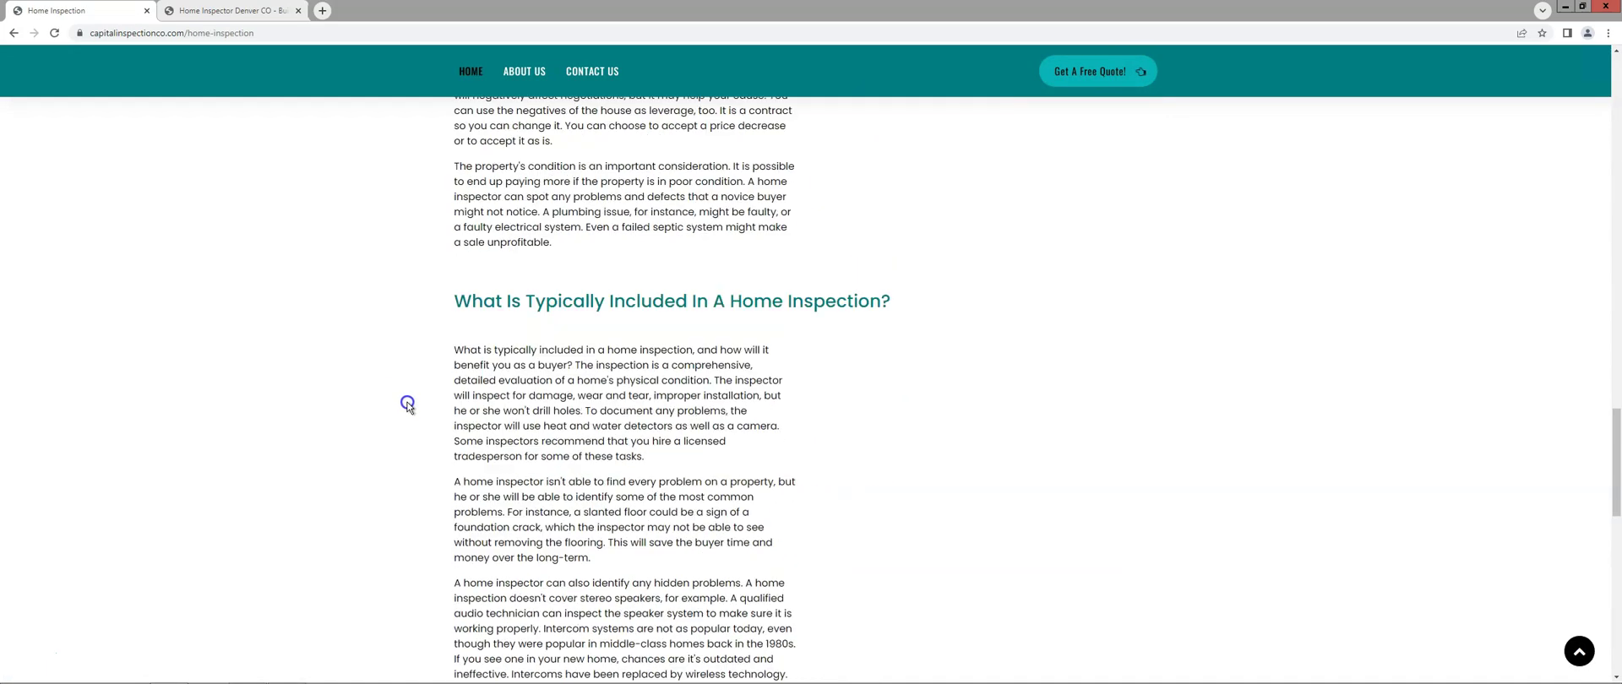
scroll(406, 403, down, 4)
scroll(407, 402, down, 4)
scroll(406, 403, down, 3)
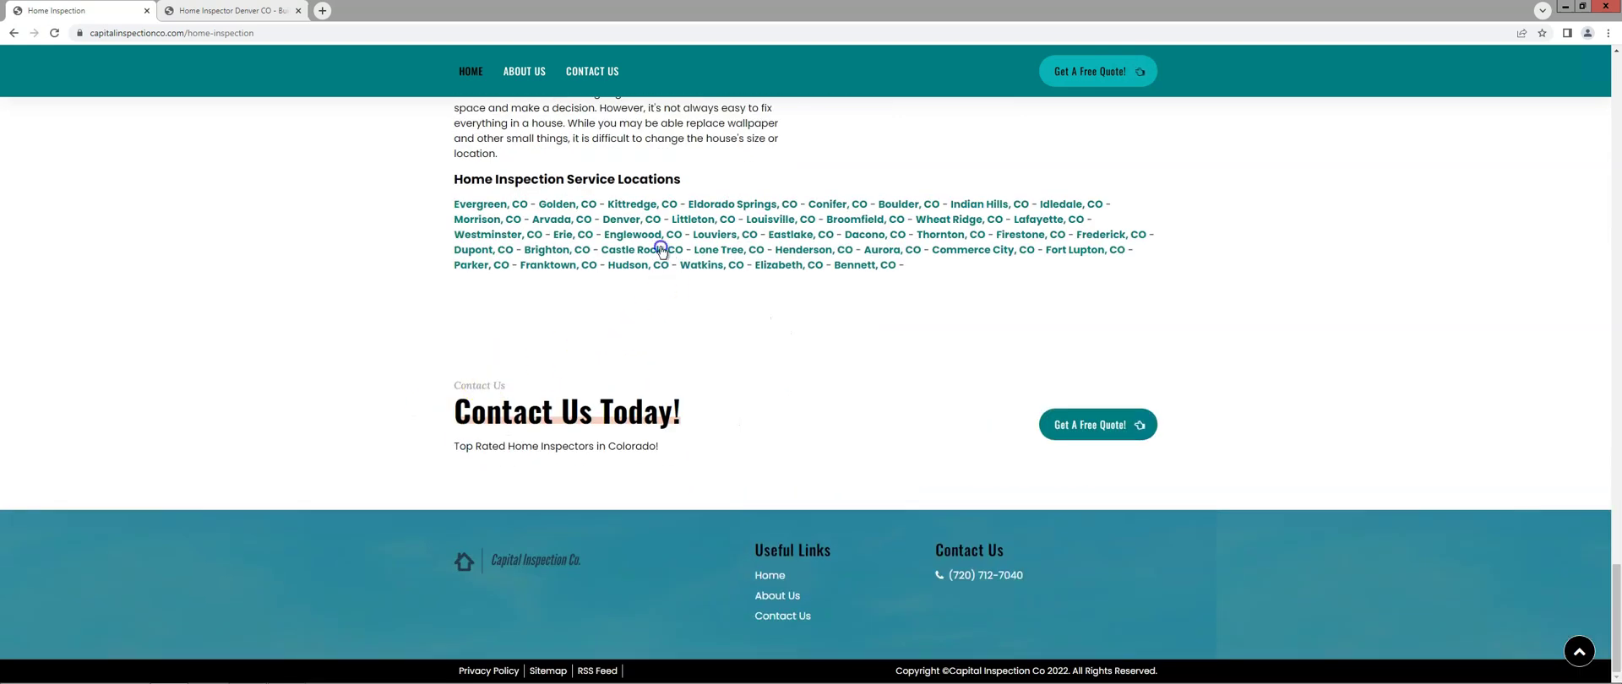
Step: Open the 'Denver, CO' landing page and view its page source
click(630, 219)
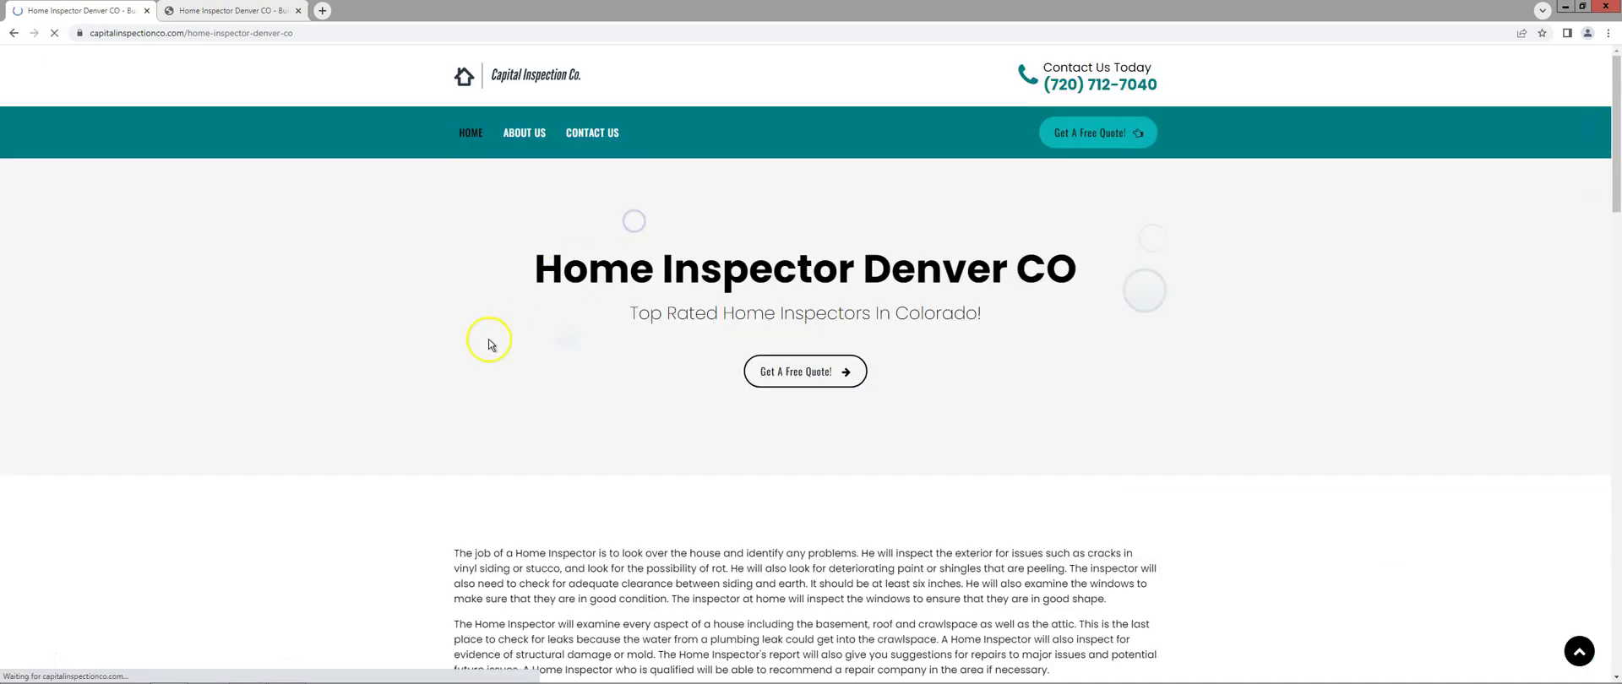
right_click(368, 465)
click(430, 632)
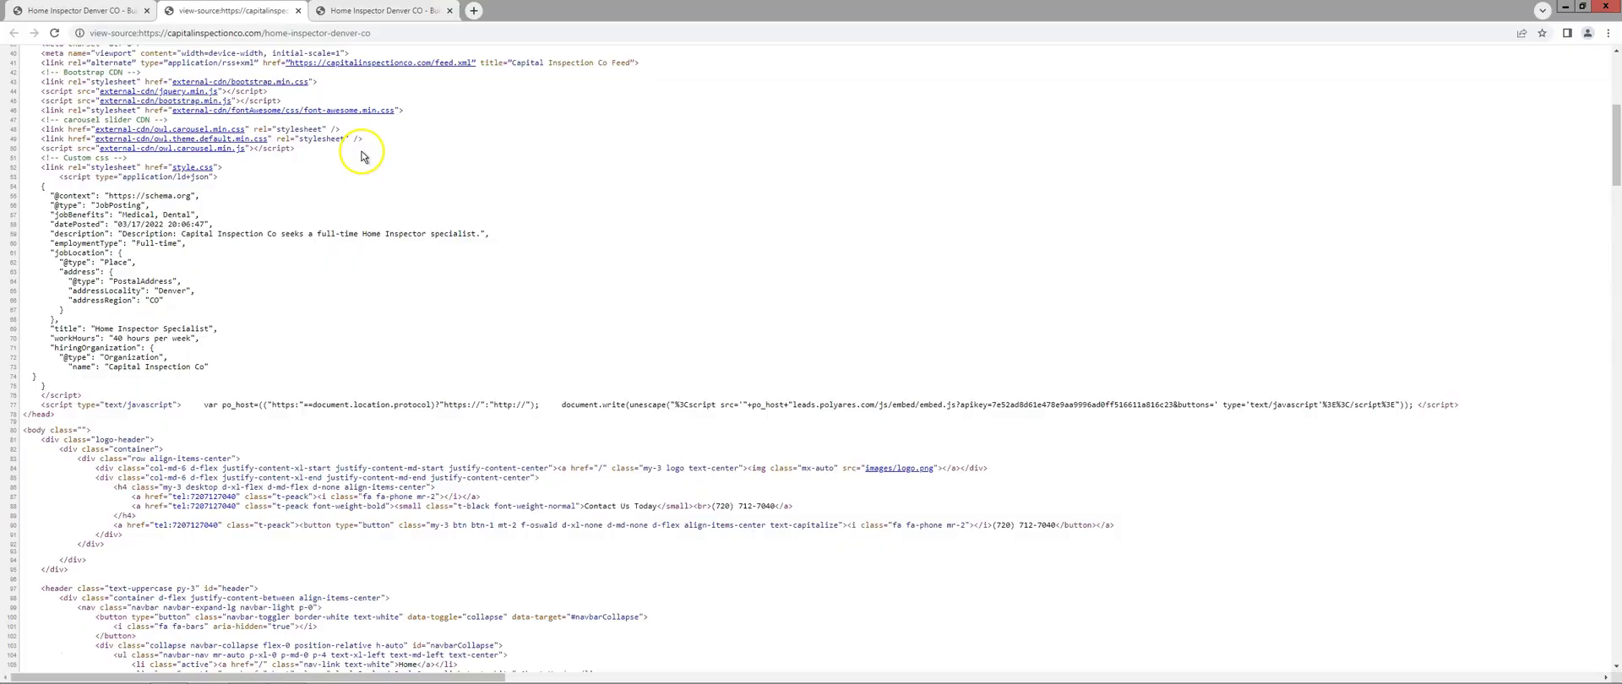
Step: Close the view-source tab with Ctrl+W
key(ctrl+w)
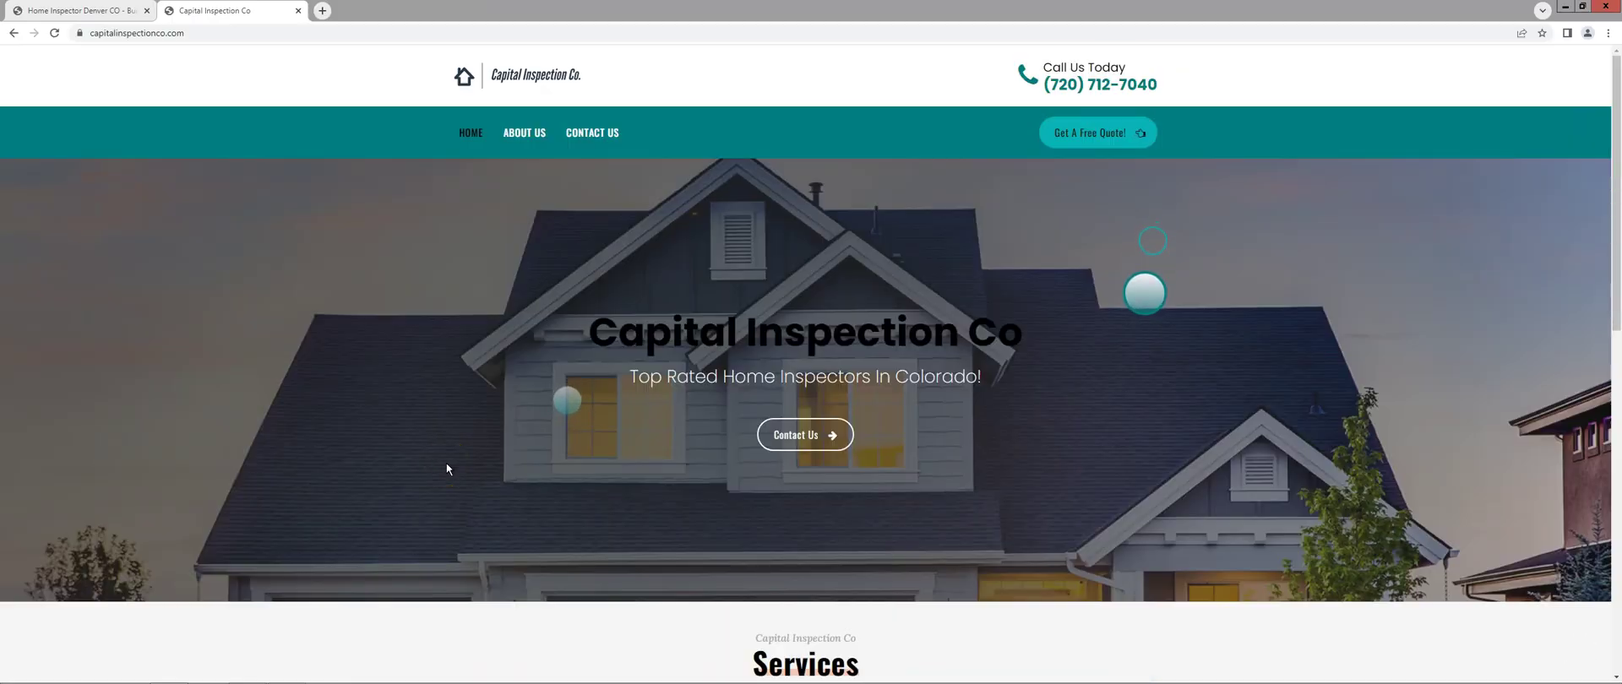